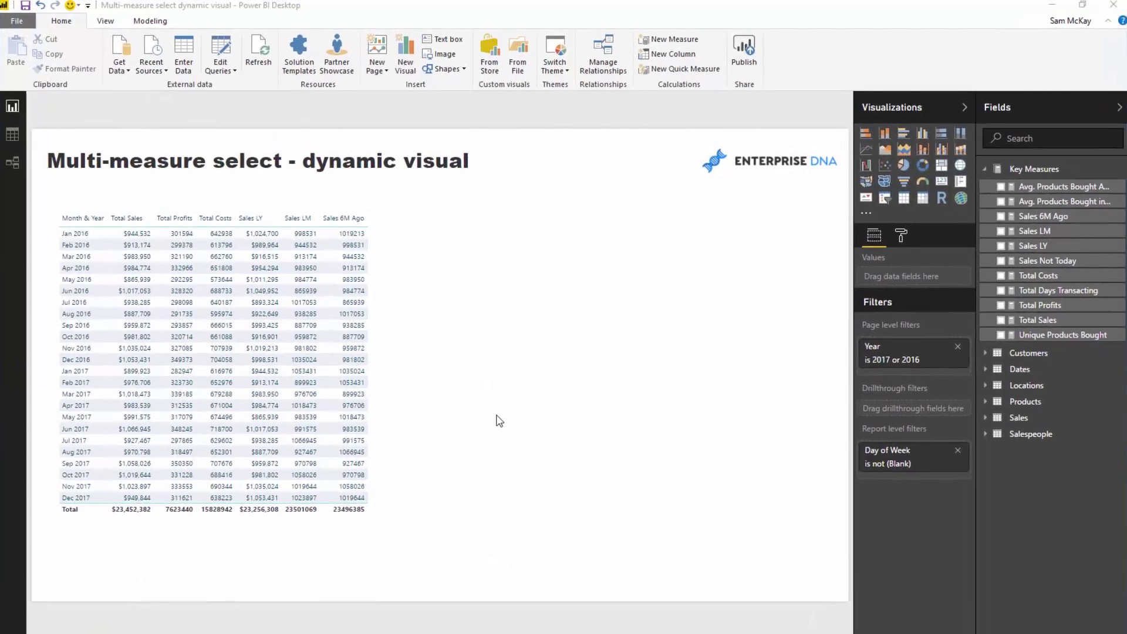
left_click(728, 270)
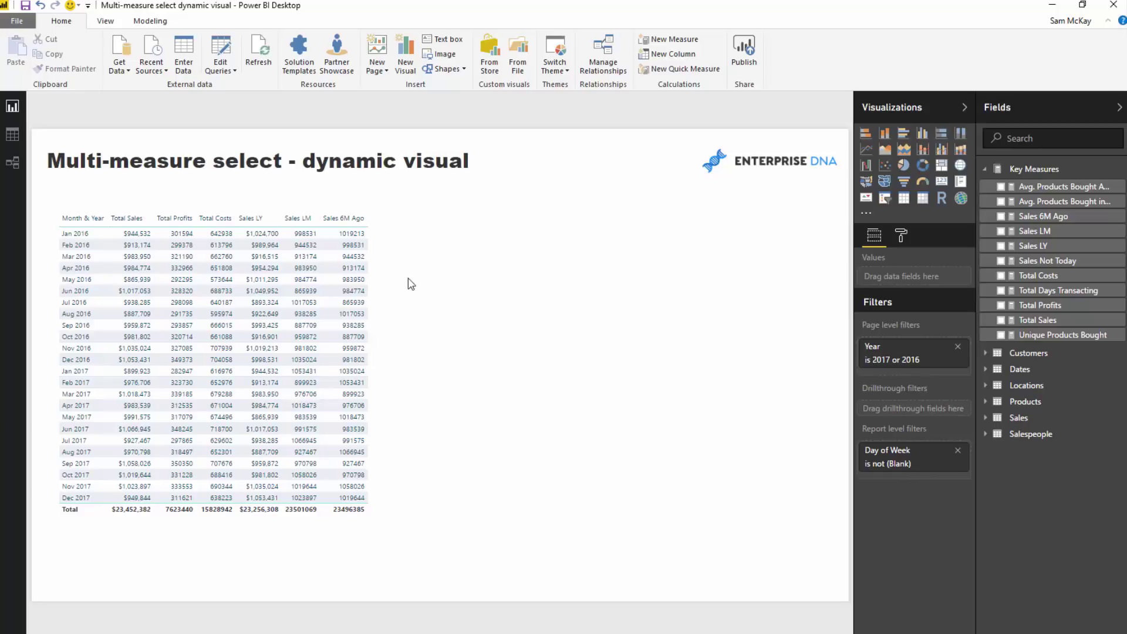
left_click(382, 294)
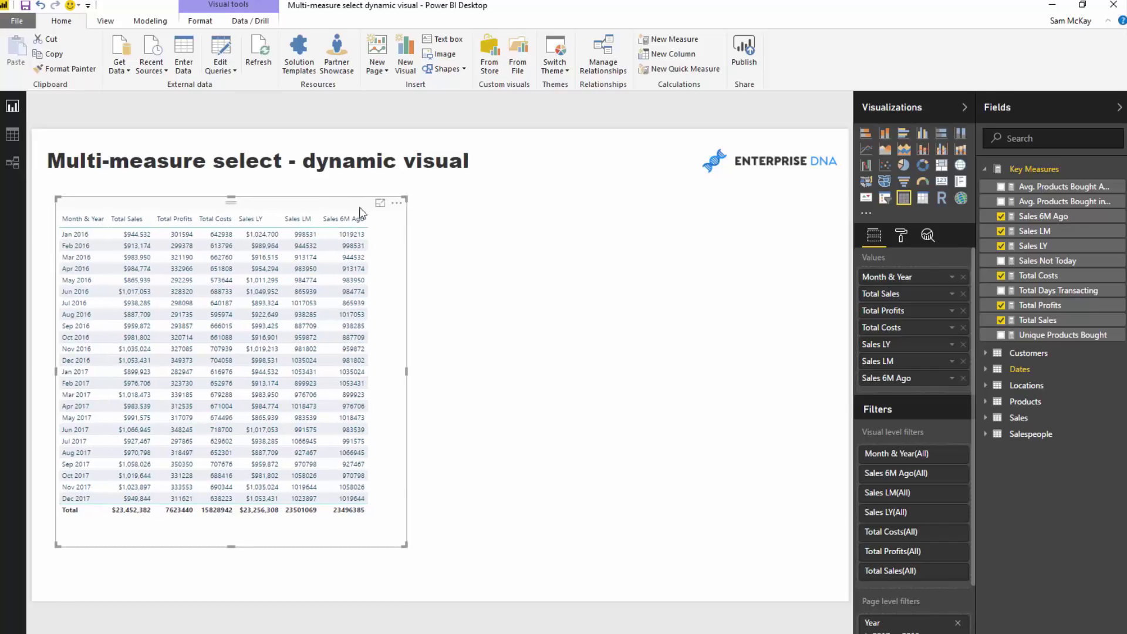
left_click(503, 292)
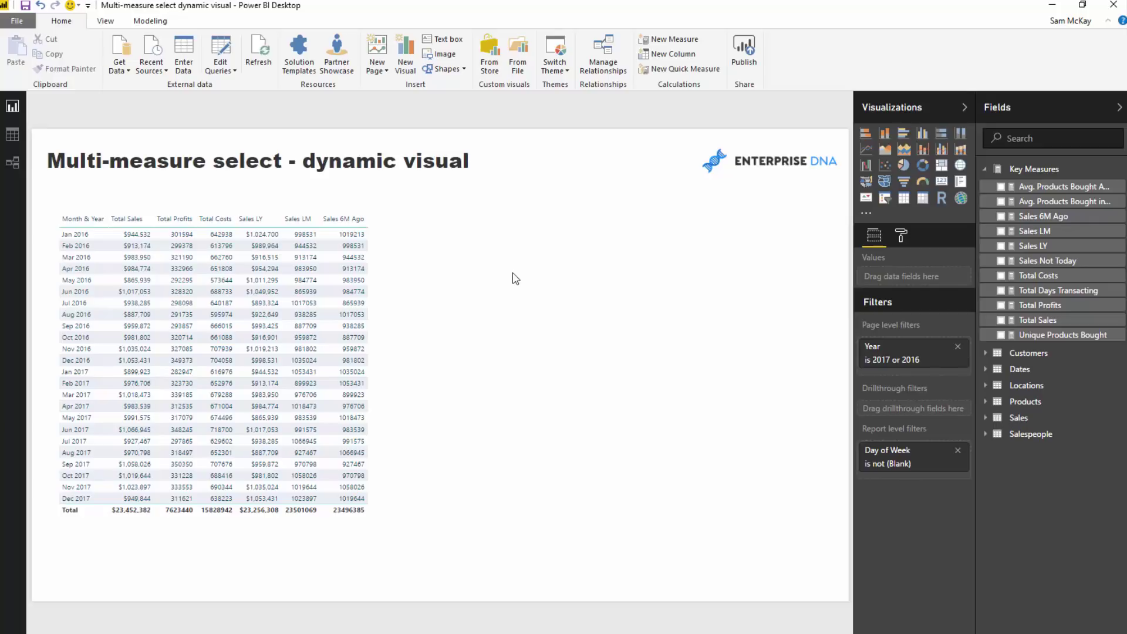
left_click(398, 298)
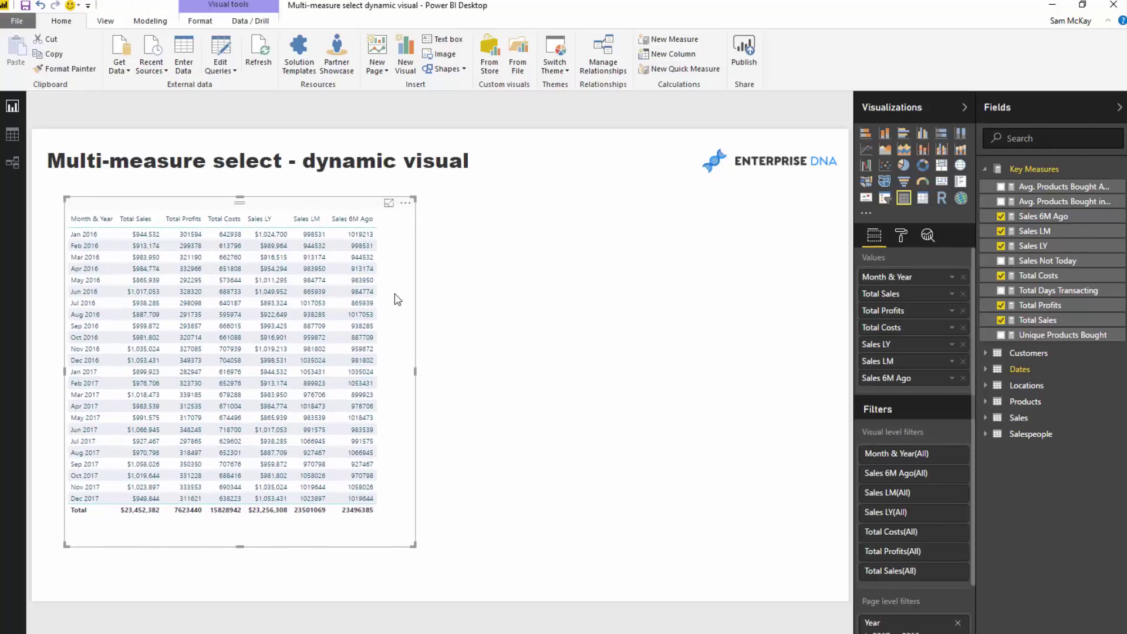
left_click(443, 312)
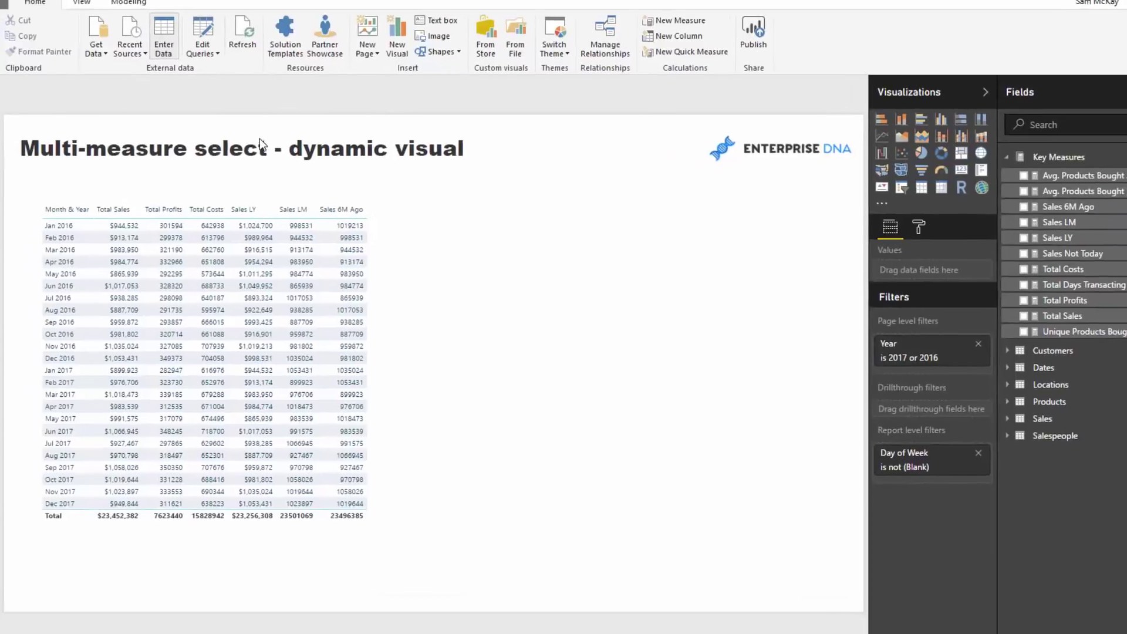
- Start a new manually entered data table and name it Selection A
left_click(167, 39)
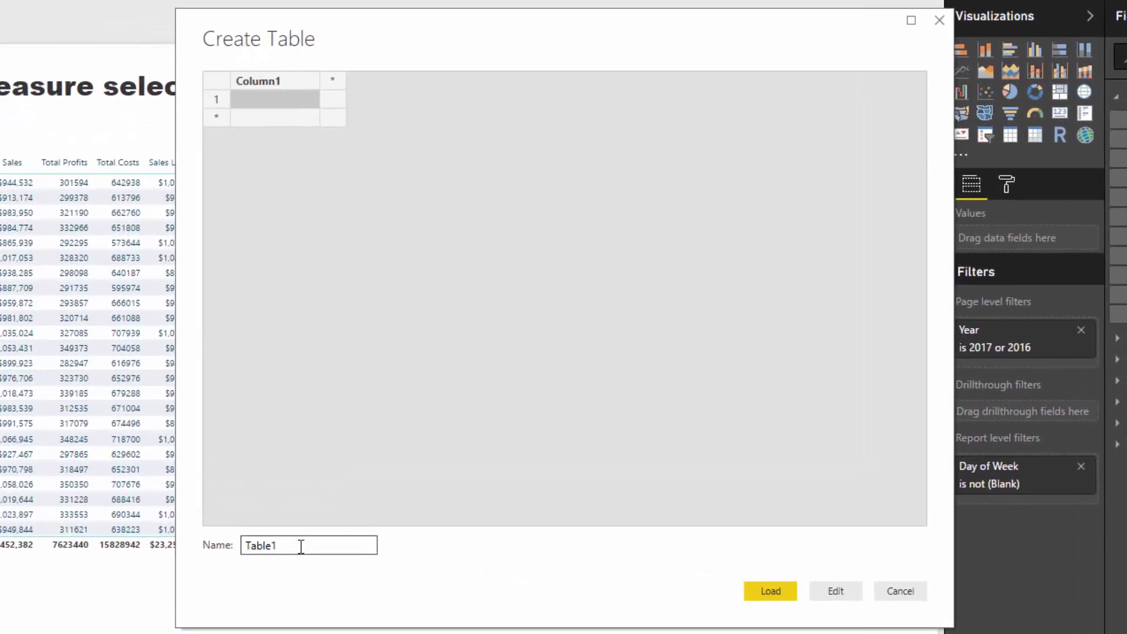
left_click_drag(299, 546, 211, 548)
type("Selectio")
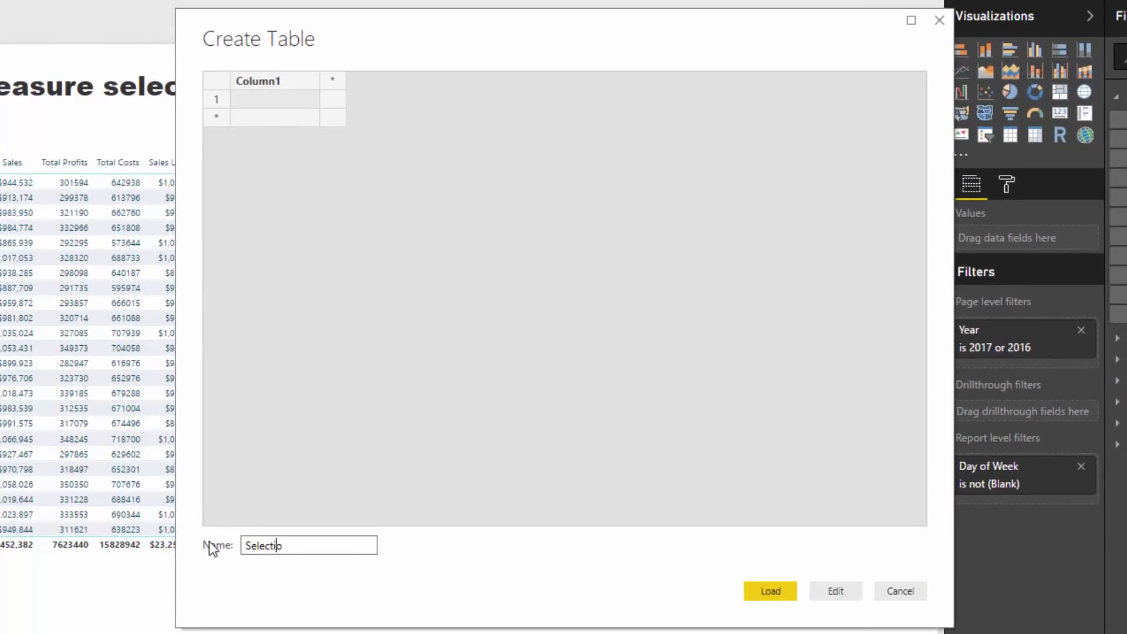
type("n A")
- Fill the first column of Selection A with the rows Total Sales, Total Profits and Total Costs
left_click(291, 101)
type("Total")
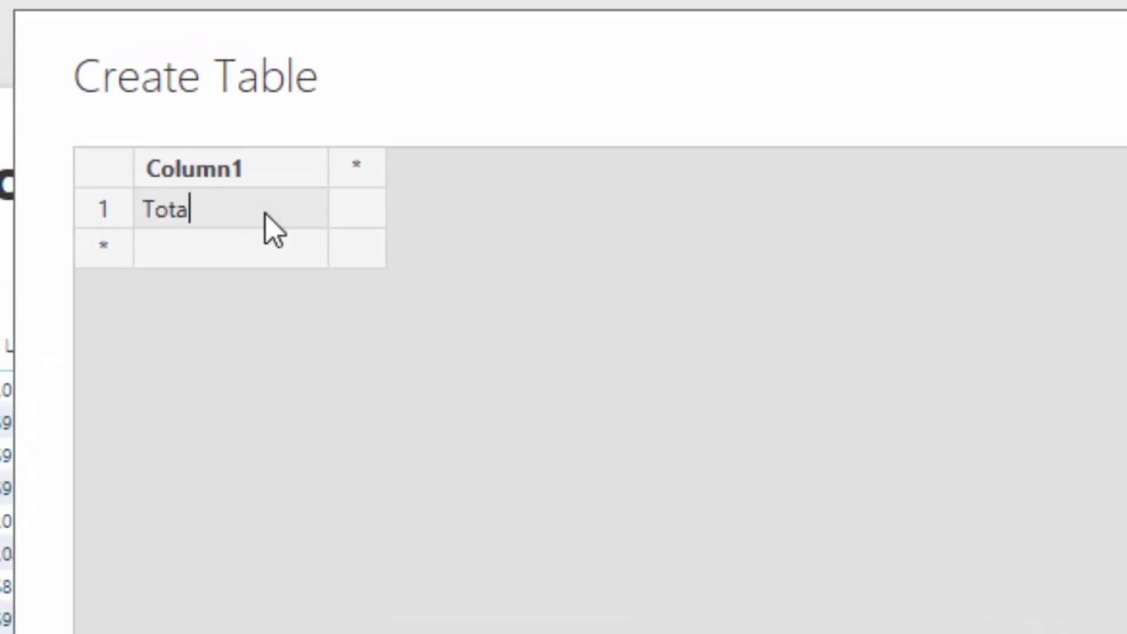
type(" Sales")
key("Return")
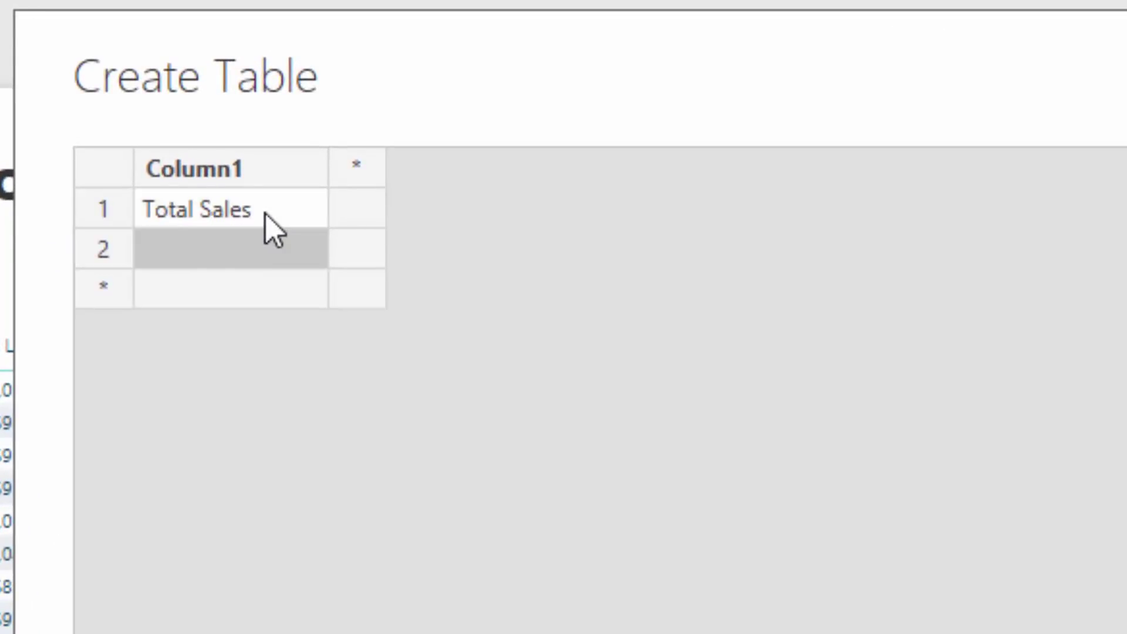
type("Total Profits")
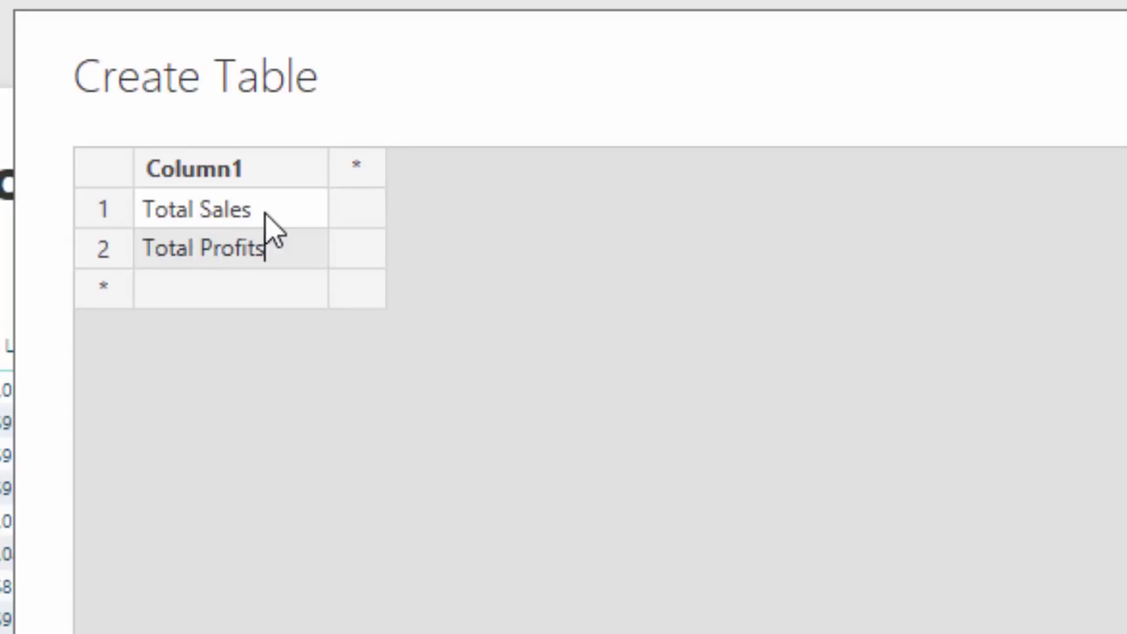
key("Return")
type("Total ")
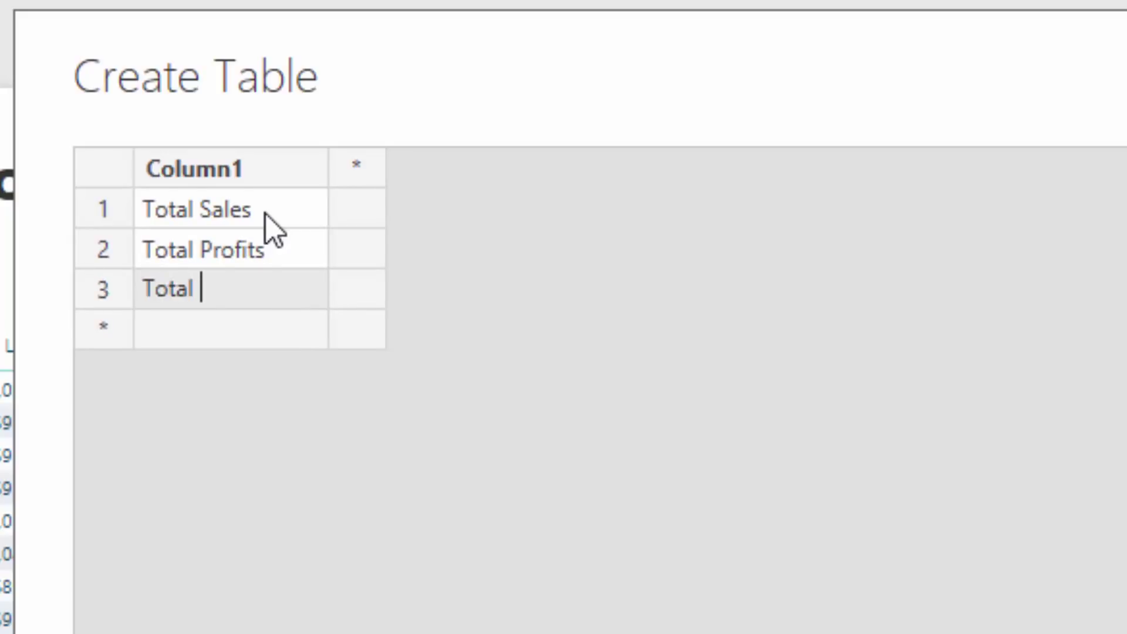
type("Costs")
- Rename the first column of Selection A to Selected Measure
double_click(271, 177)
type("S")
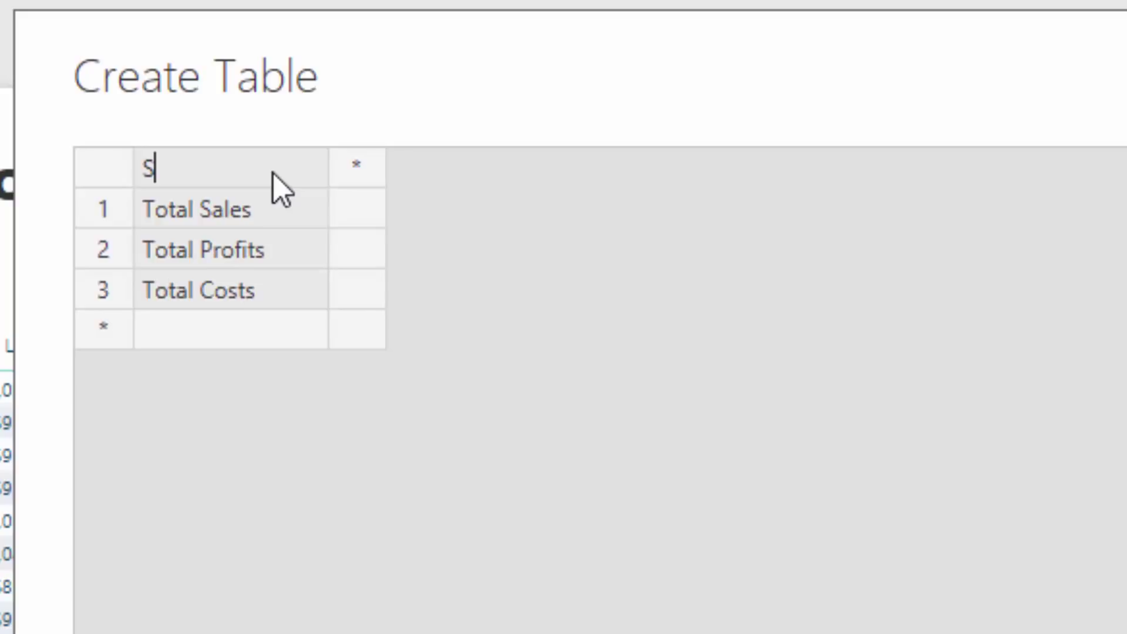
type("election")
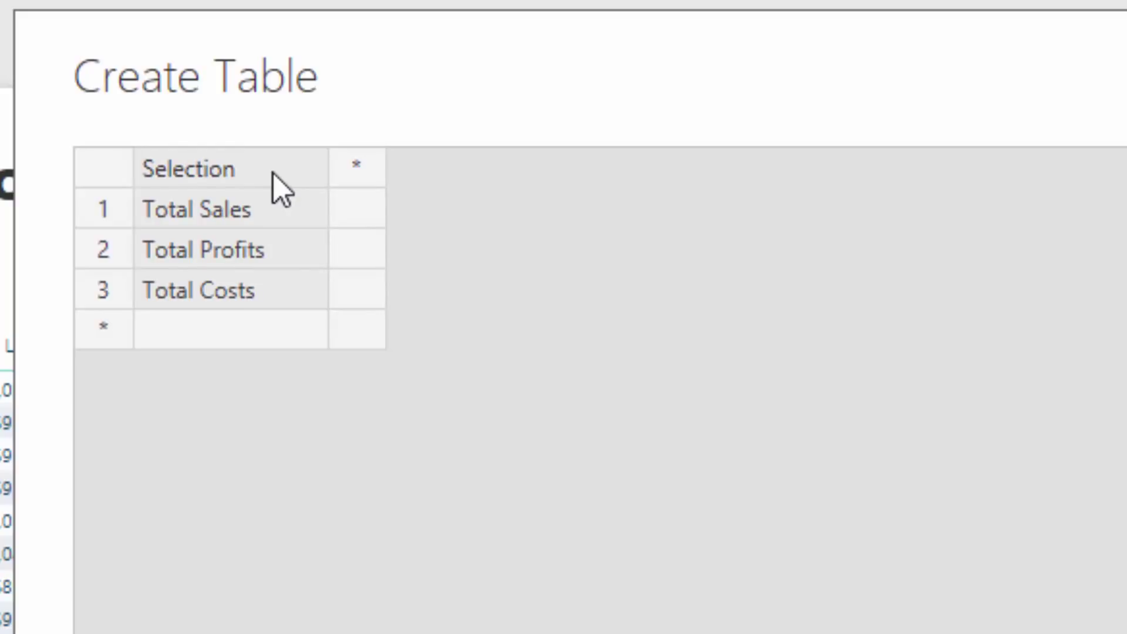
key("BackSpace")
key("BackSpace")
key("BackSpace")
key("BackSpace")
type("ed Mesu")
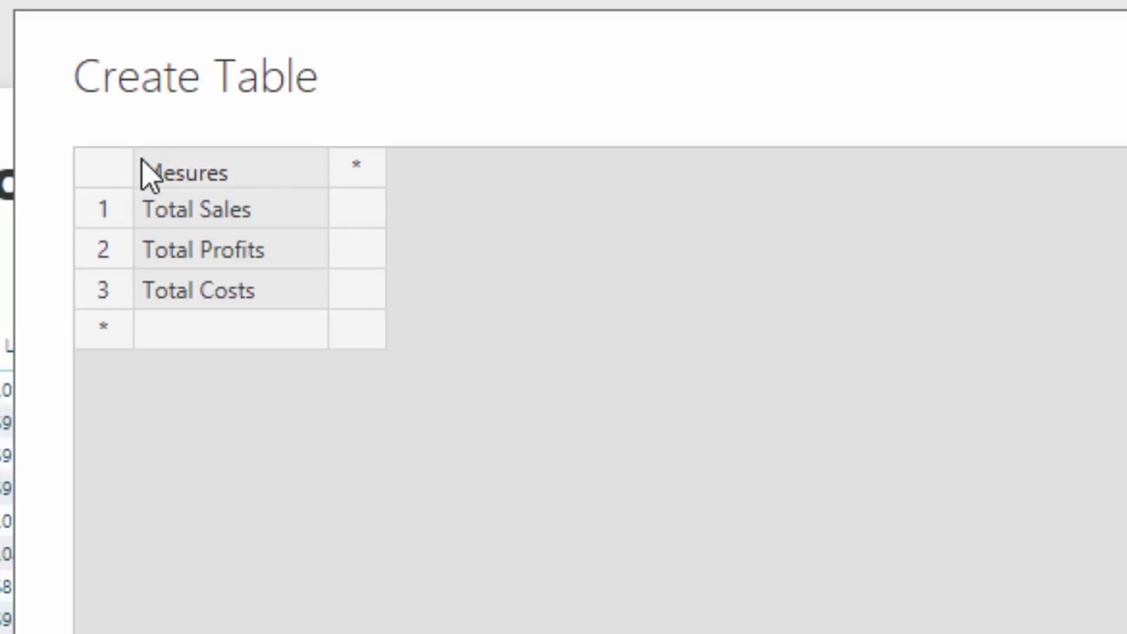
key("BackSpace")
key("BackSpace")
key("BackSpace")
key("BackSpace")
key("BackSpace")
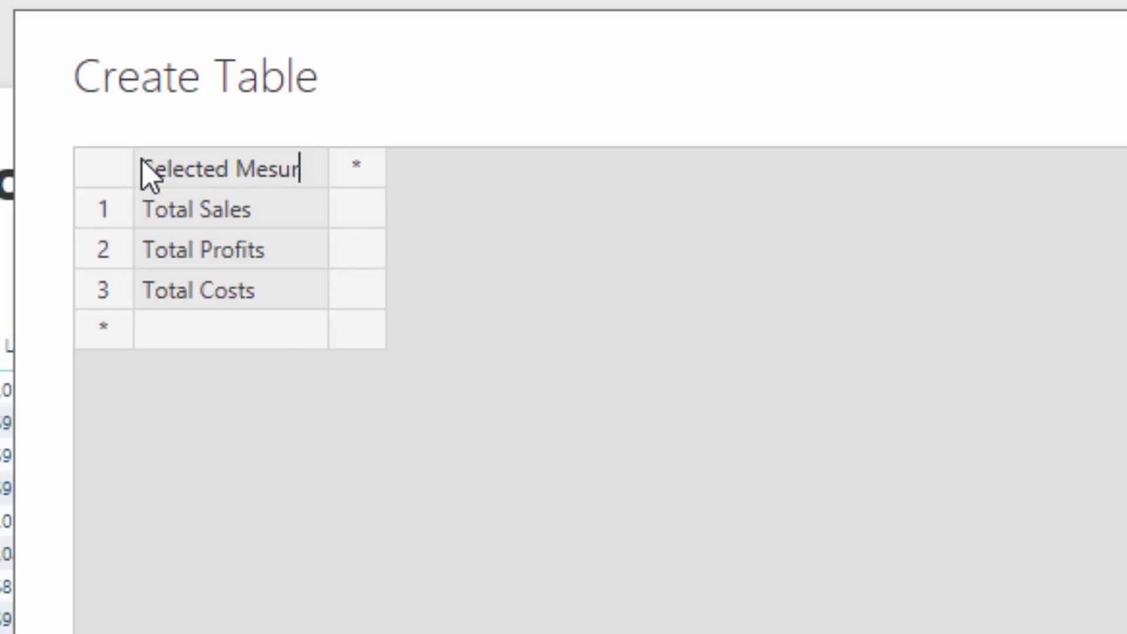
type("asure")
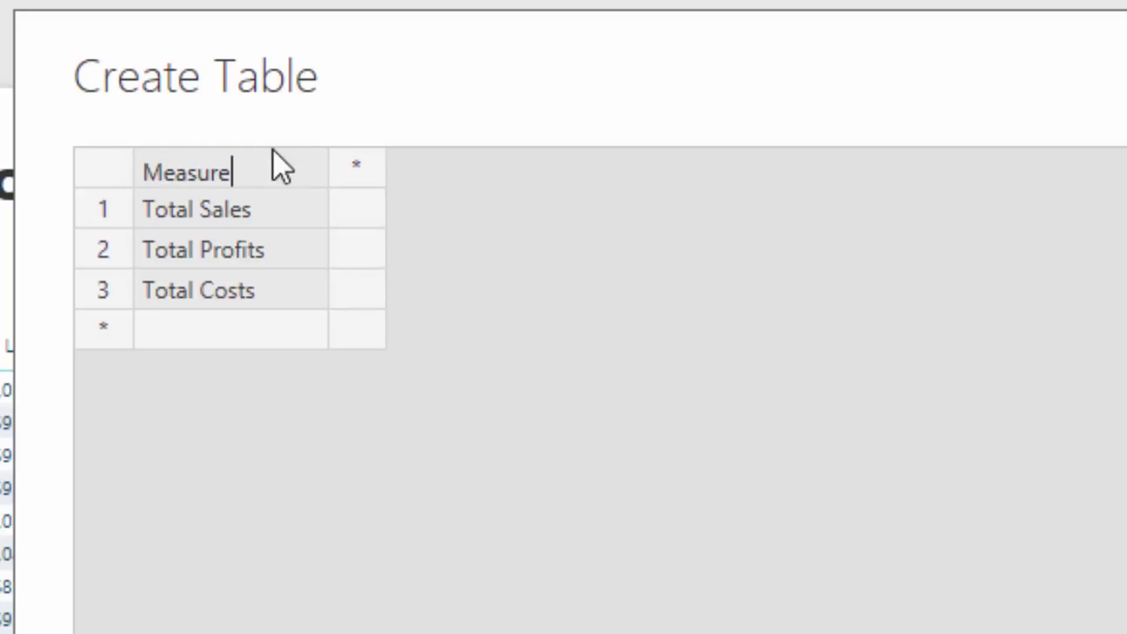
- Add an Index column with the values 1, 2 and 3, and load Selection A into the model
left_click(358, 173)
type("Indedx")
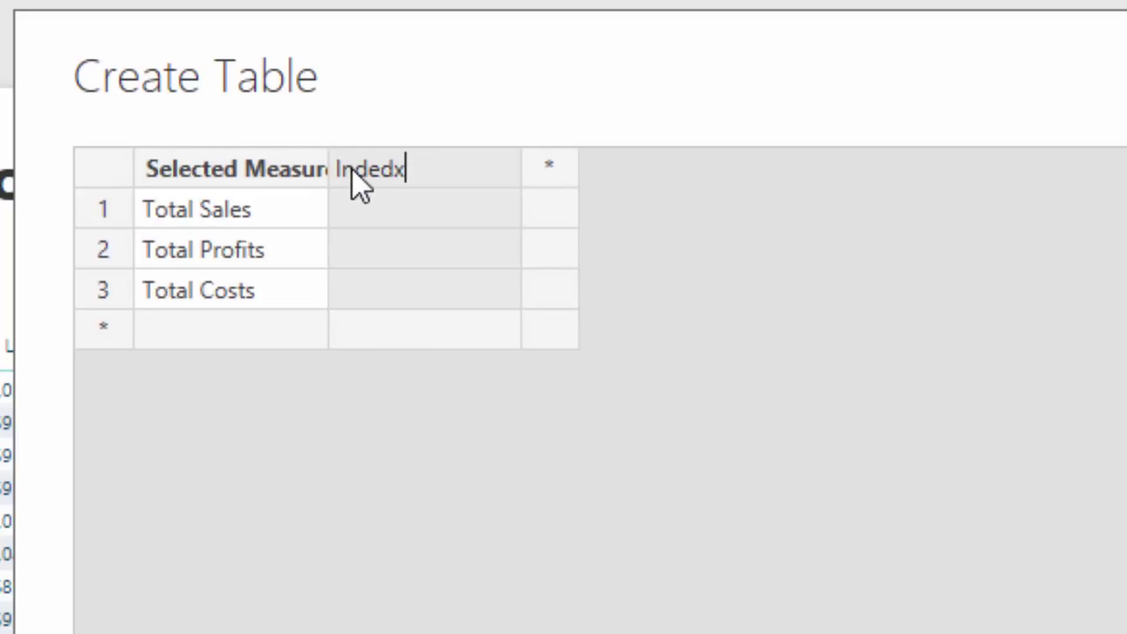
key("BackSpace")
key("BackSpace")
type("x")
key("Return")
type("1")
key("Return")
type("2")
key("Return")
type("3")
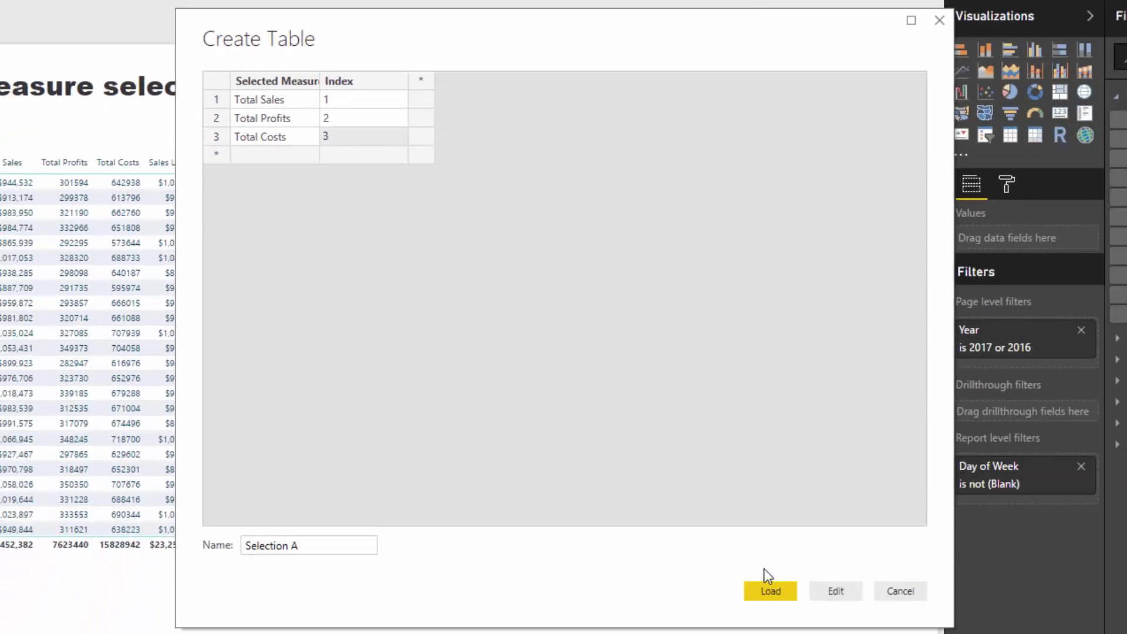
left_click(769, 587)
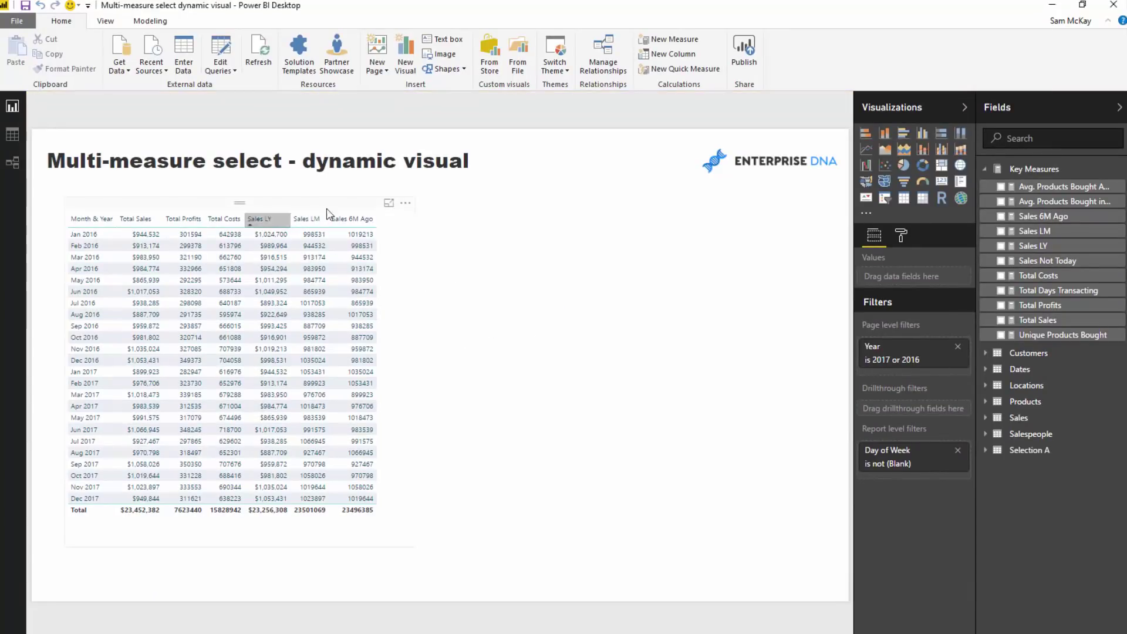
- Start another manually entered table named Selection B and name its first column Comparison Selection
left_click(195, 65)
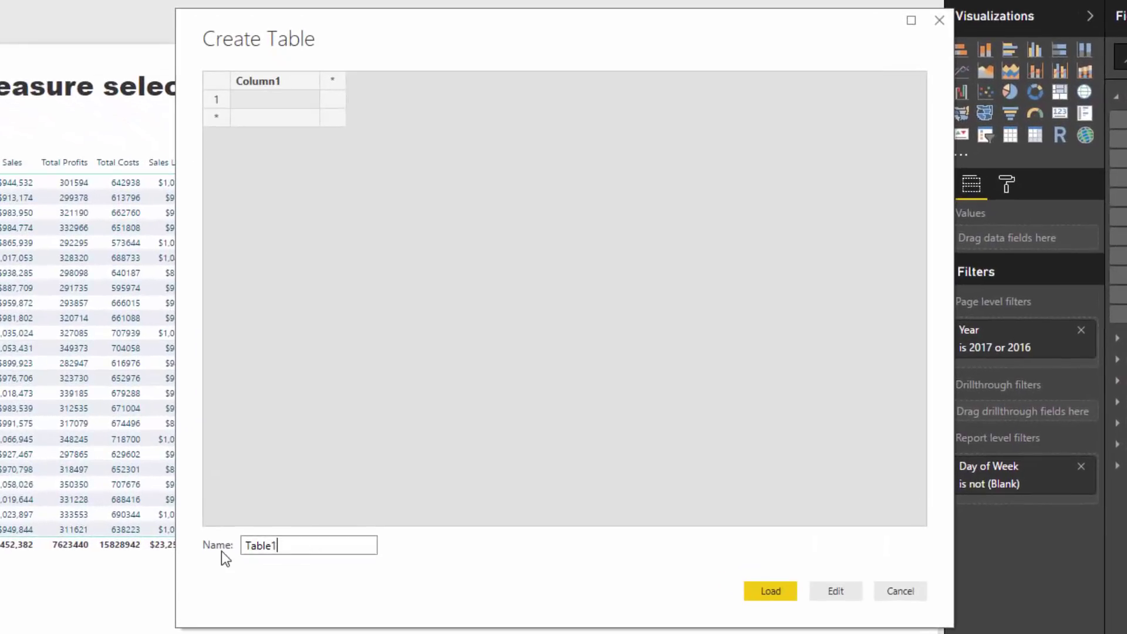
key("ctrl+a")
type("Selection B")
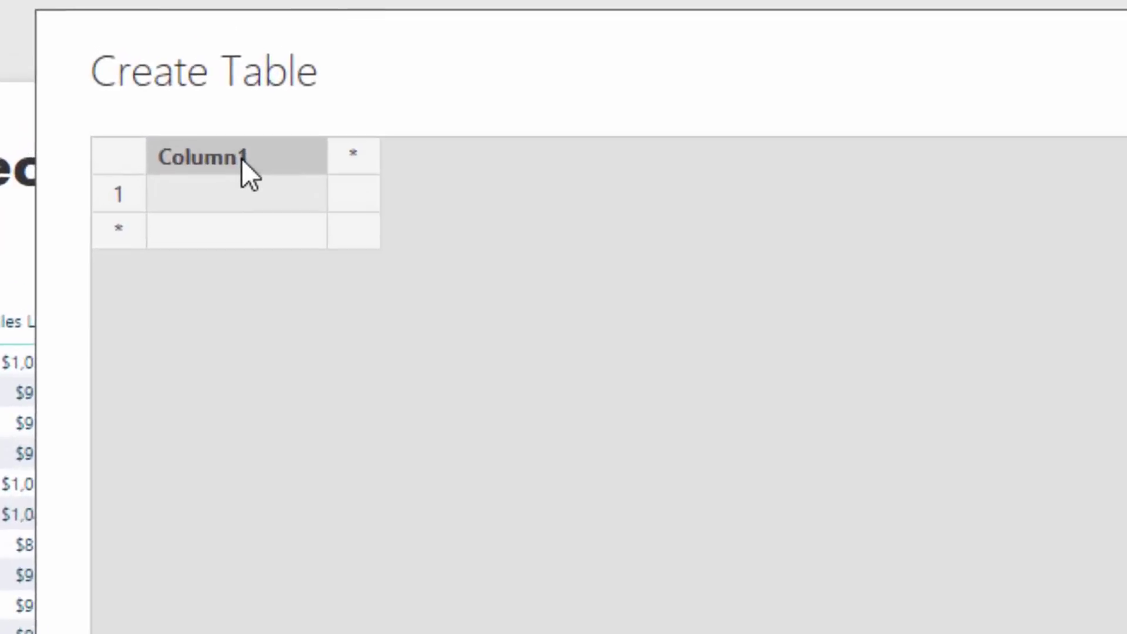
double_click(277, 83)
type("Comparison S")
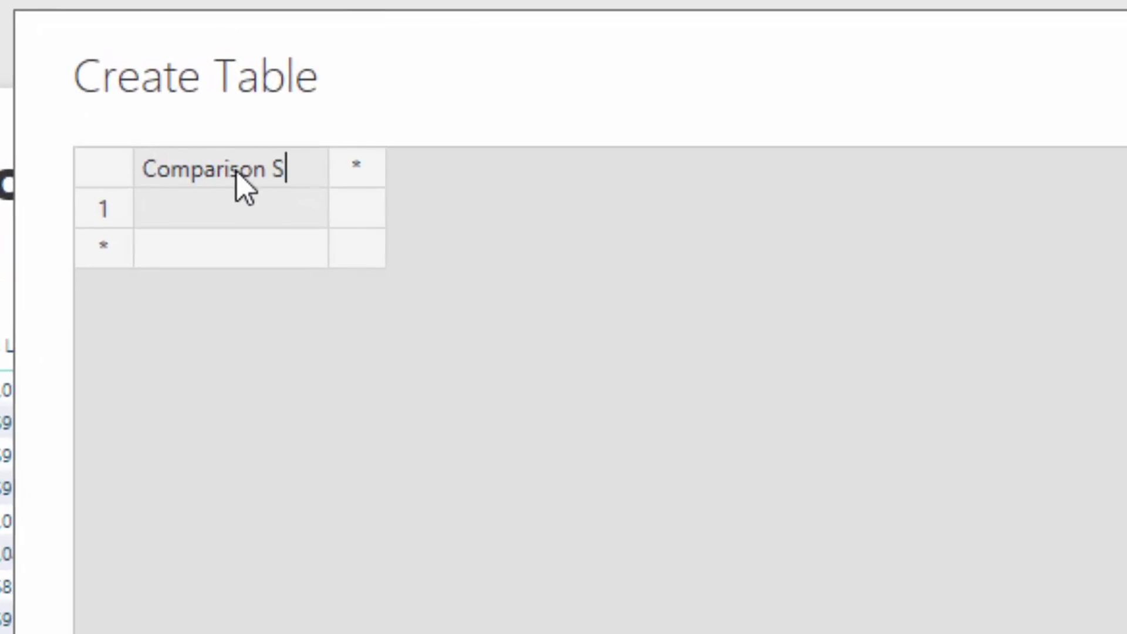
key("ctrl+a")
type("Selection")
- Fill the Comparison Selection column with the rows Sales LY, Sales LM and Sales 6M Ago
left_click(264, 212)
type("Sa")
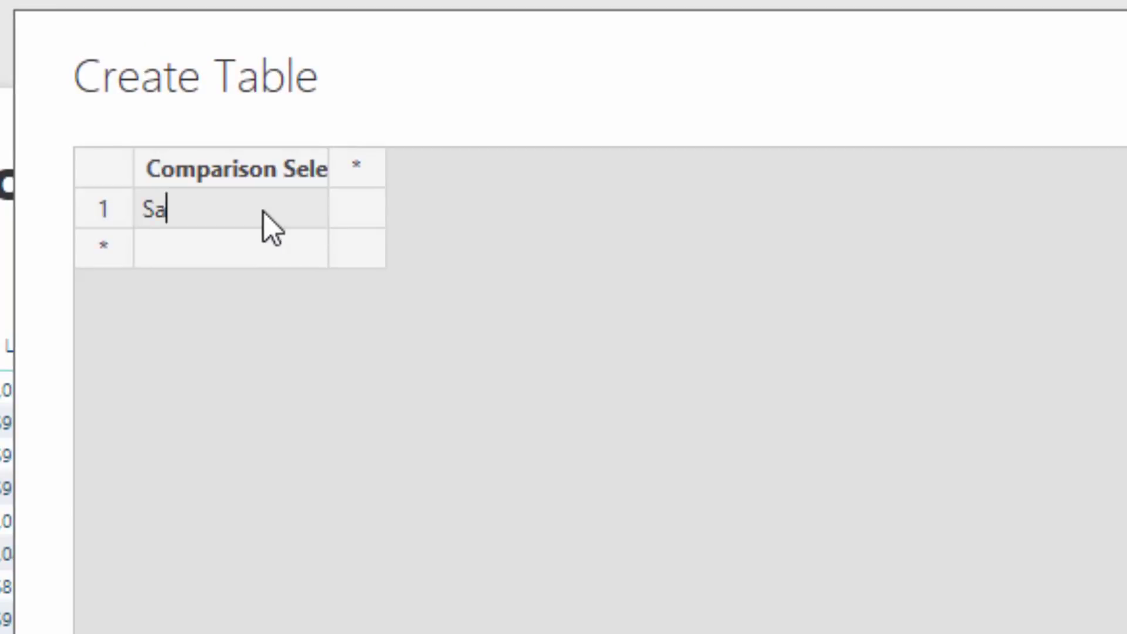
type("les LY")
key("Return")
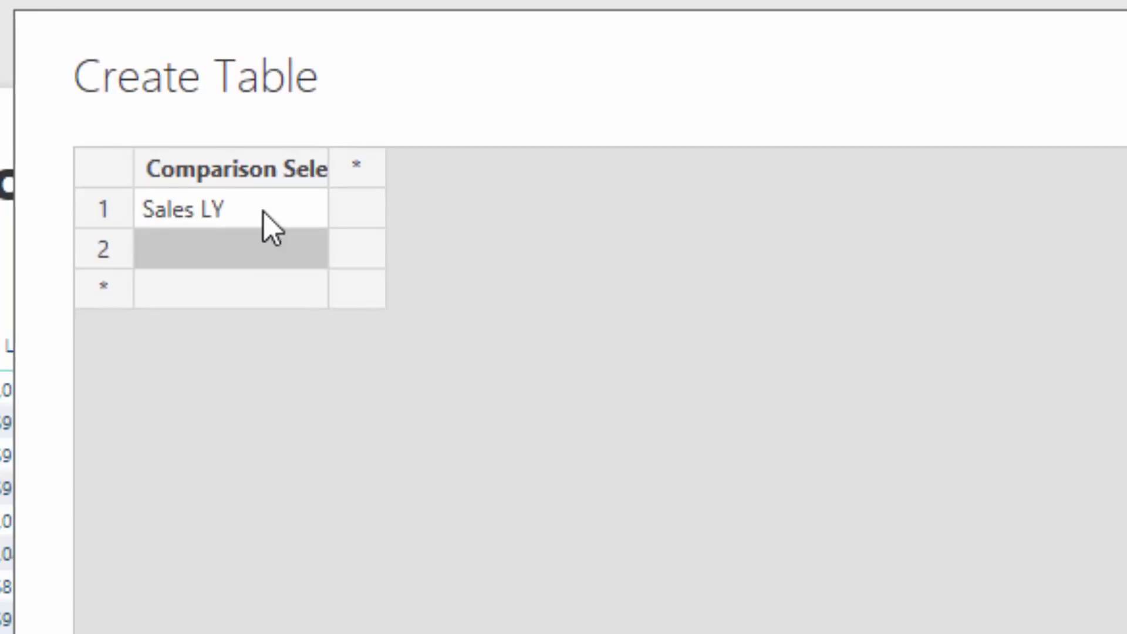
type("Sales LM")
key("Return")
type("Sales ")
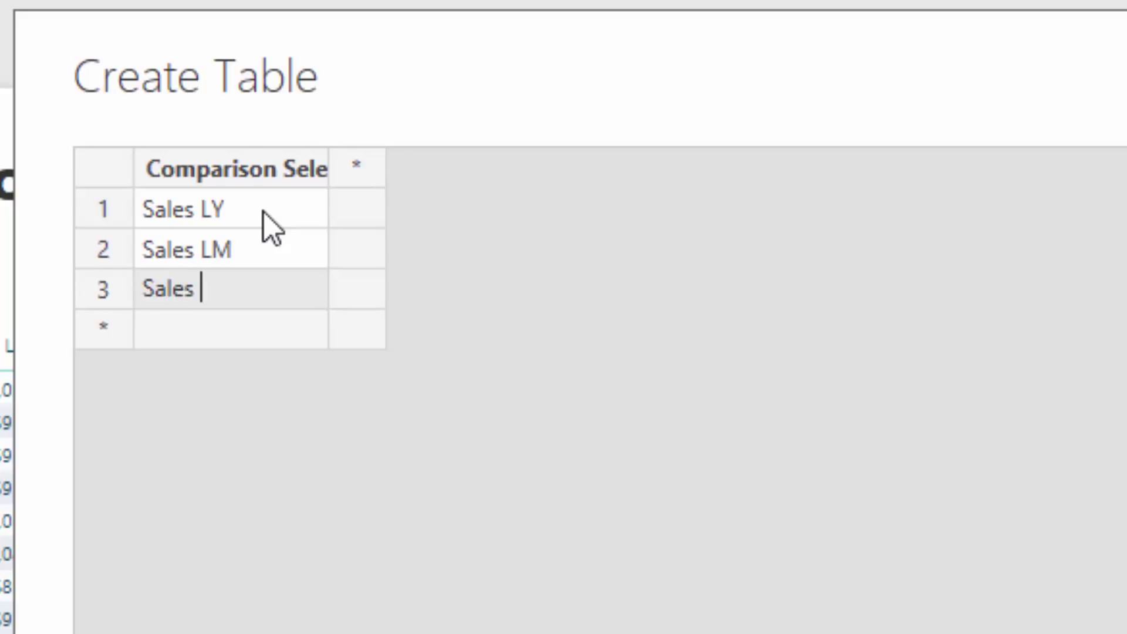
type("6M Ago")
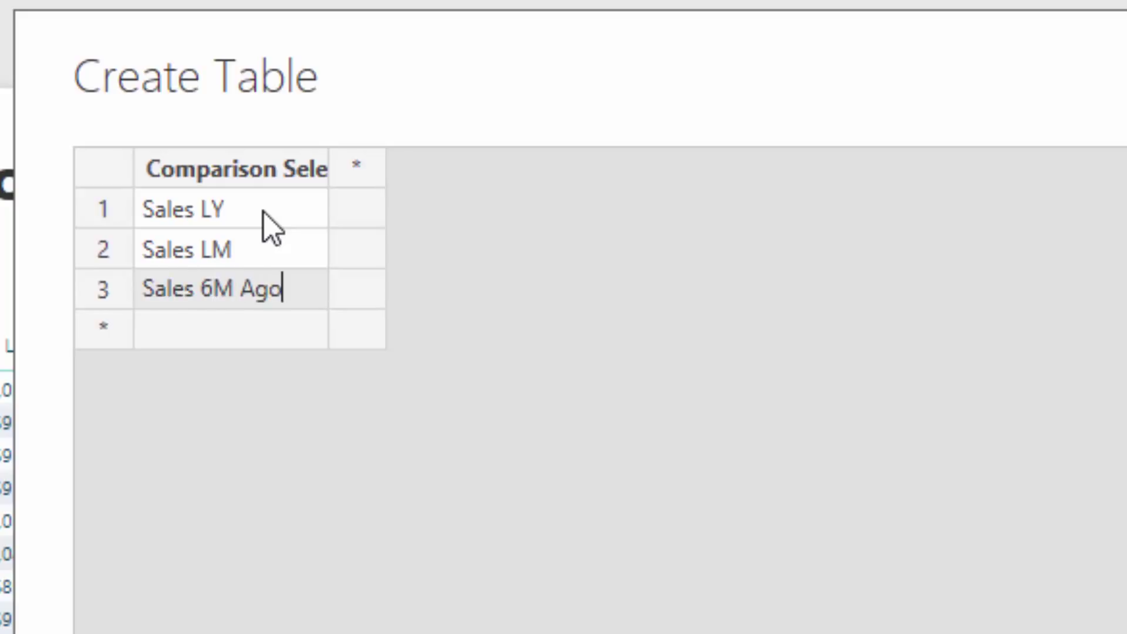
- Add a Comparison Index column to Selection B with the values 1, 2 and 3
left_click(360, 171)
key("BackSpace")
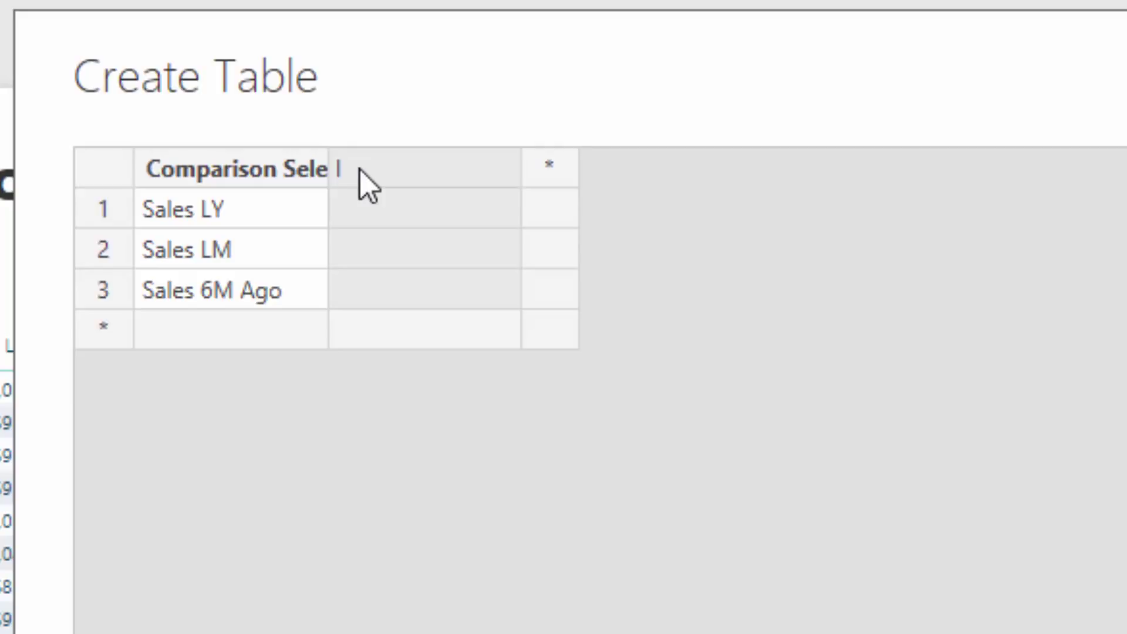
type("Compar")
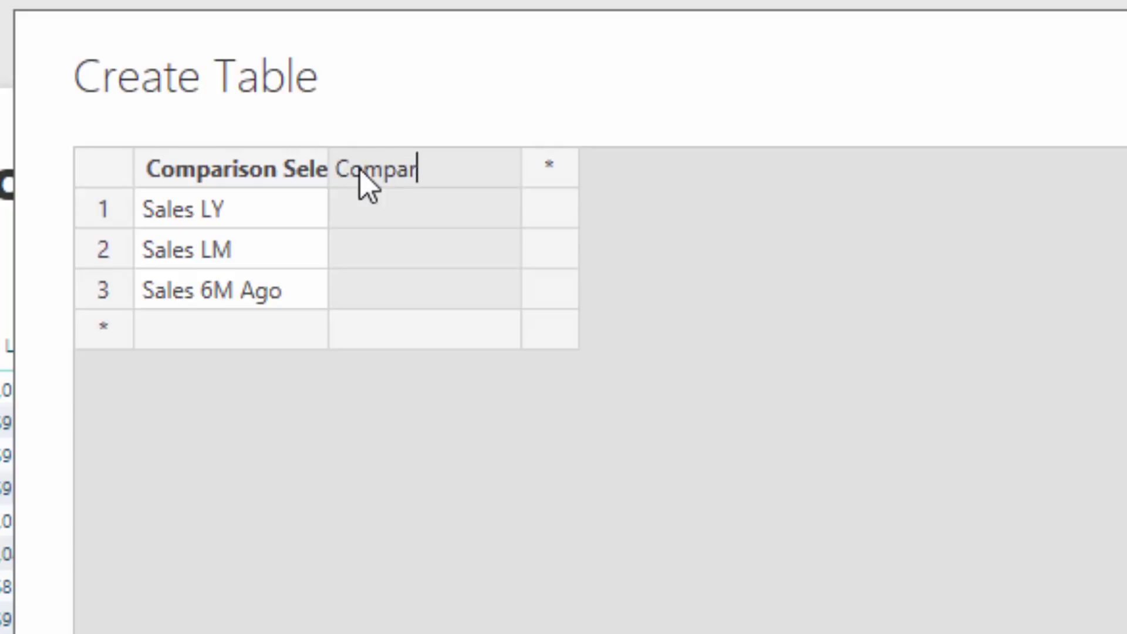
type("ison Index")
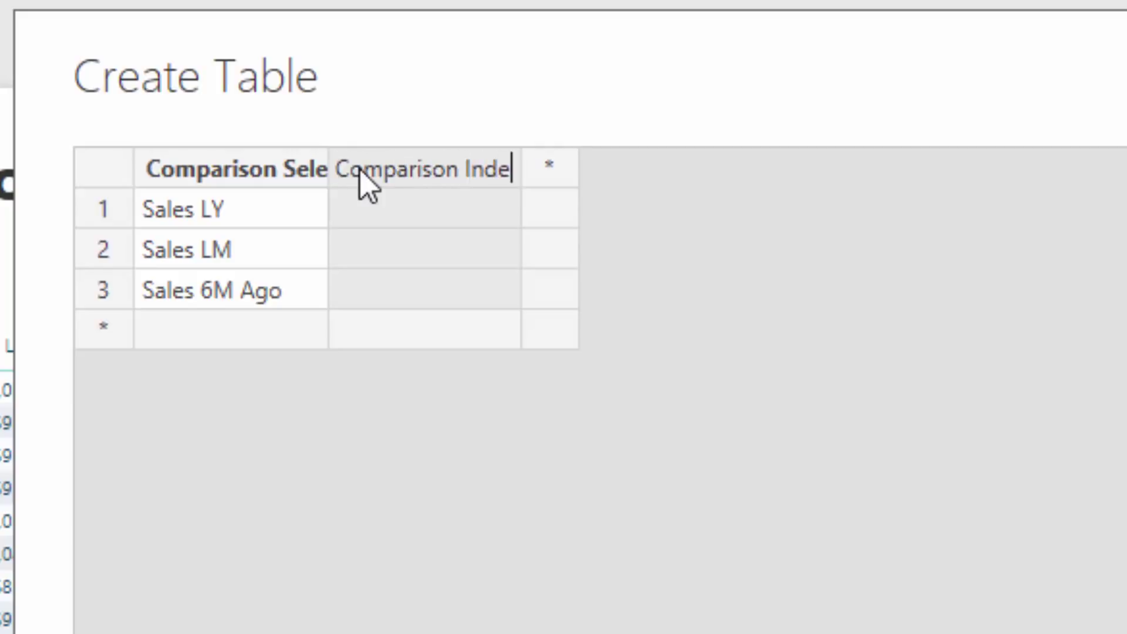
key("Return")
type("1")
key("Return")
type("2")
key("Return")
type("3")
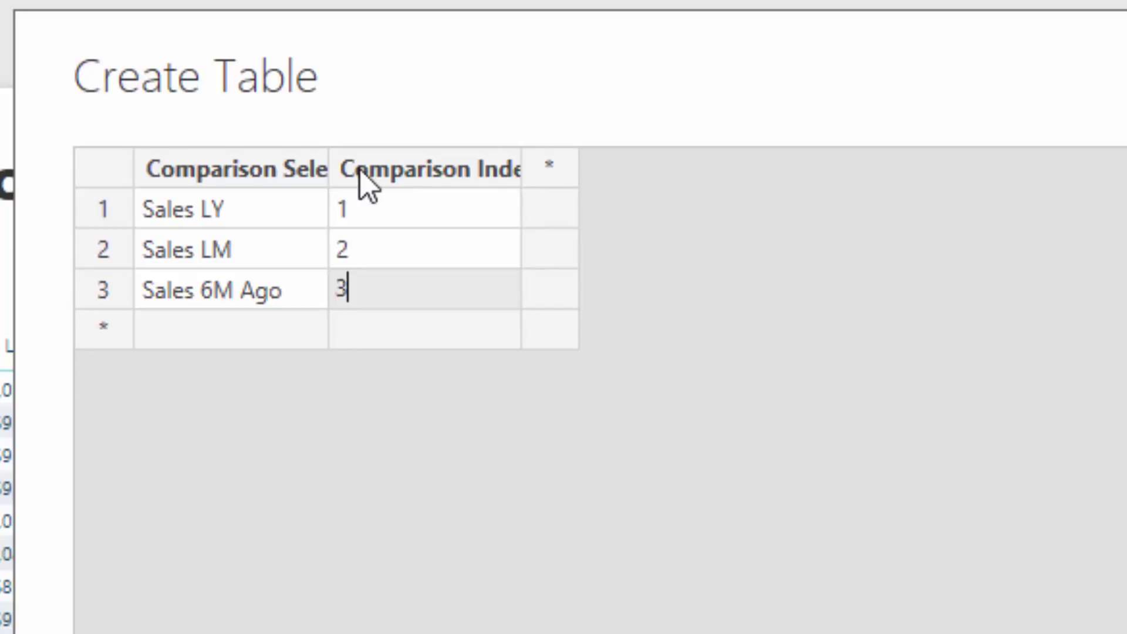
- Delete the surplus empty fourth row and load Selection B into the model
key("Return")
right_click(101, 331)
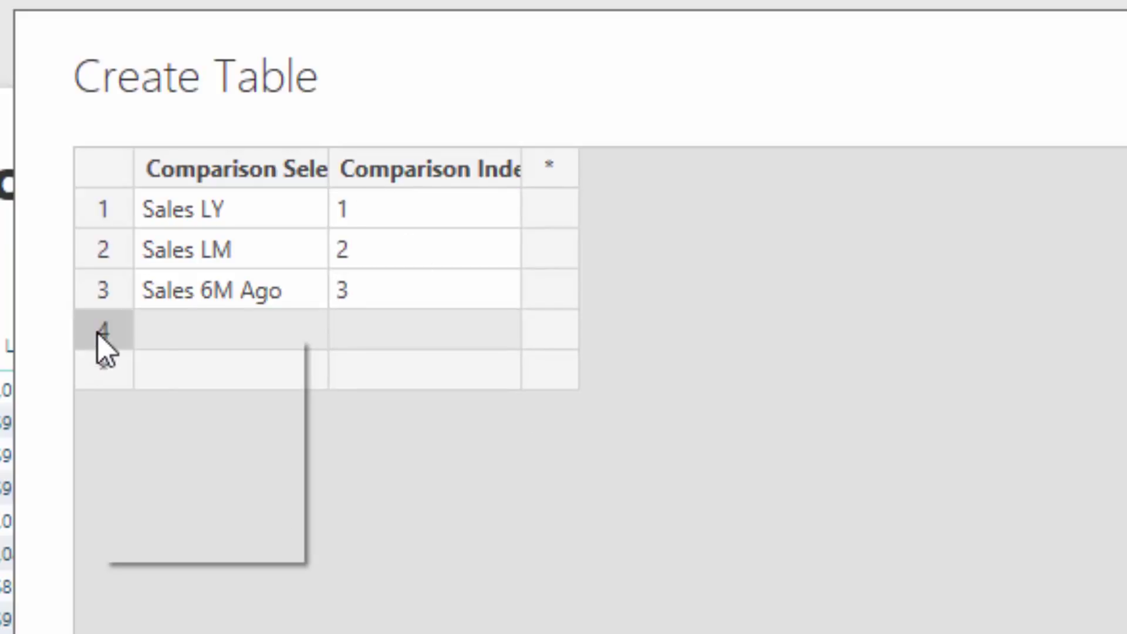
left_click(175, 534)
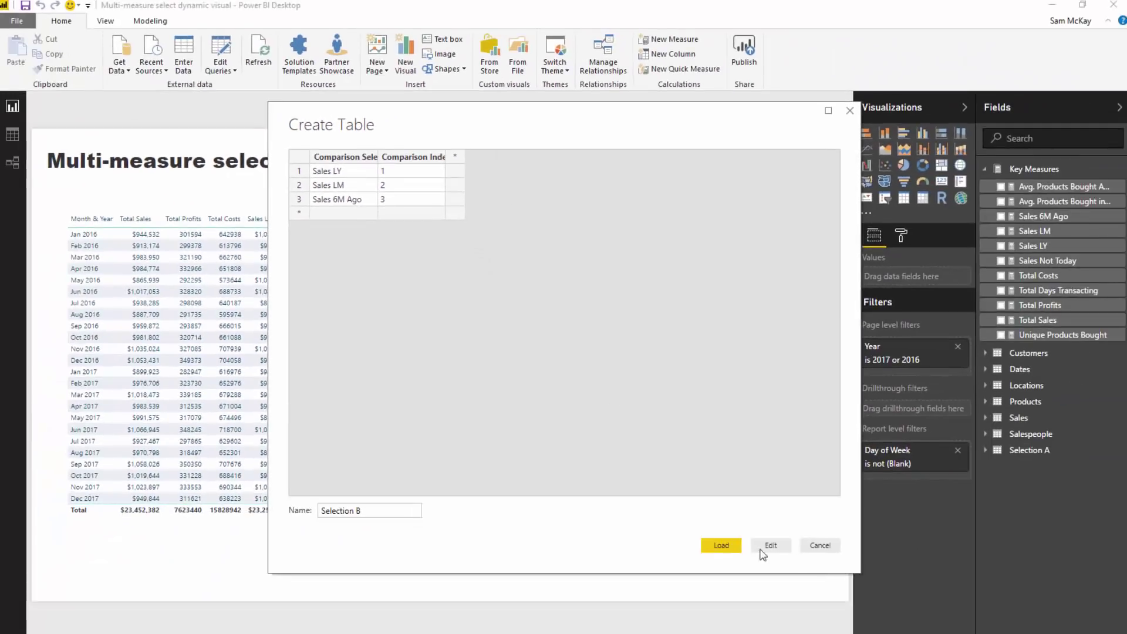
left_click(718, 545)
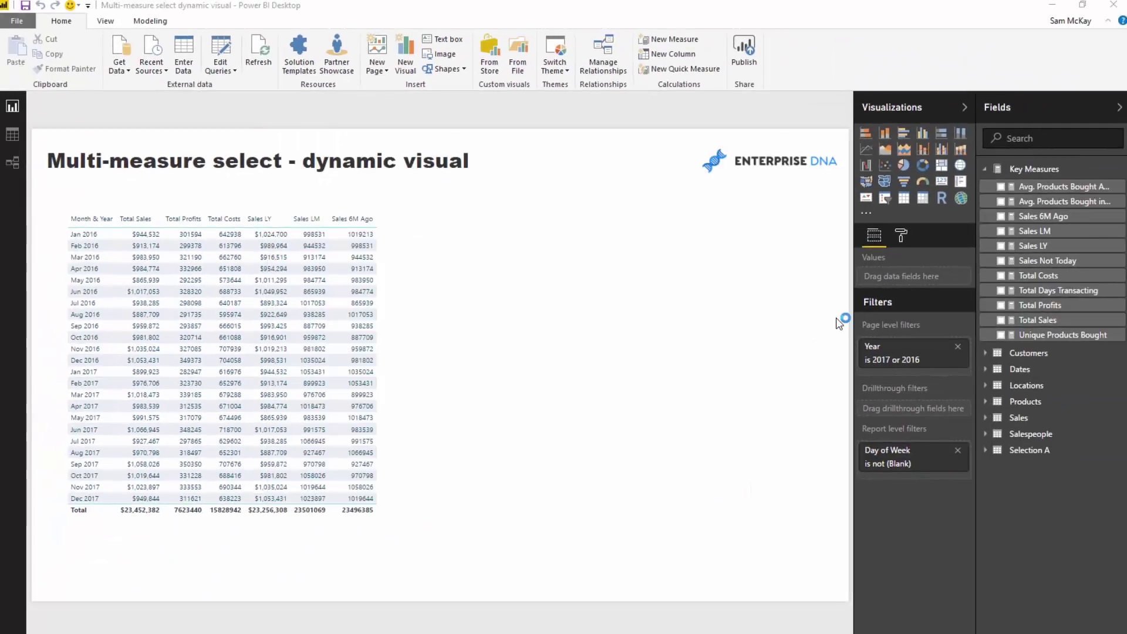
- Add a slicer for Selection A's Selected Measure column to the report page and shrink it to a compact size
left_click(1027, 452)
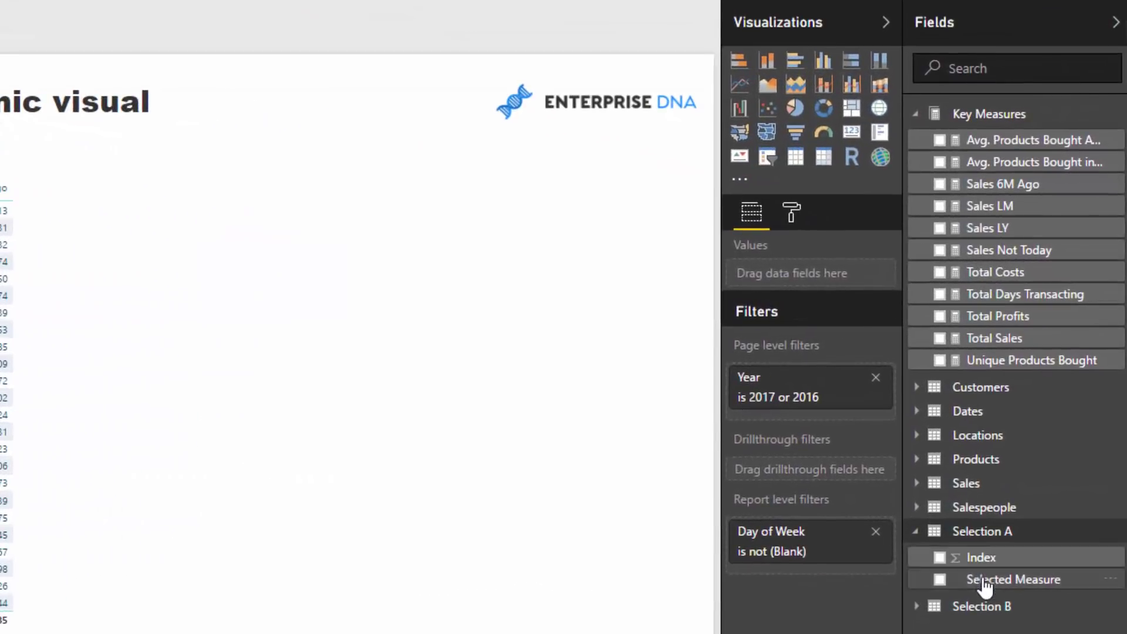
left_click_drag(972, 547, 311, 225)
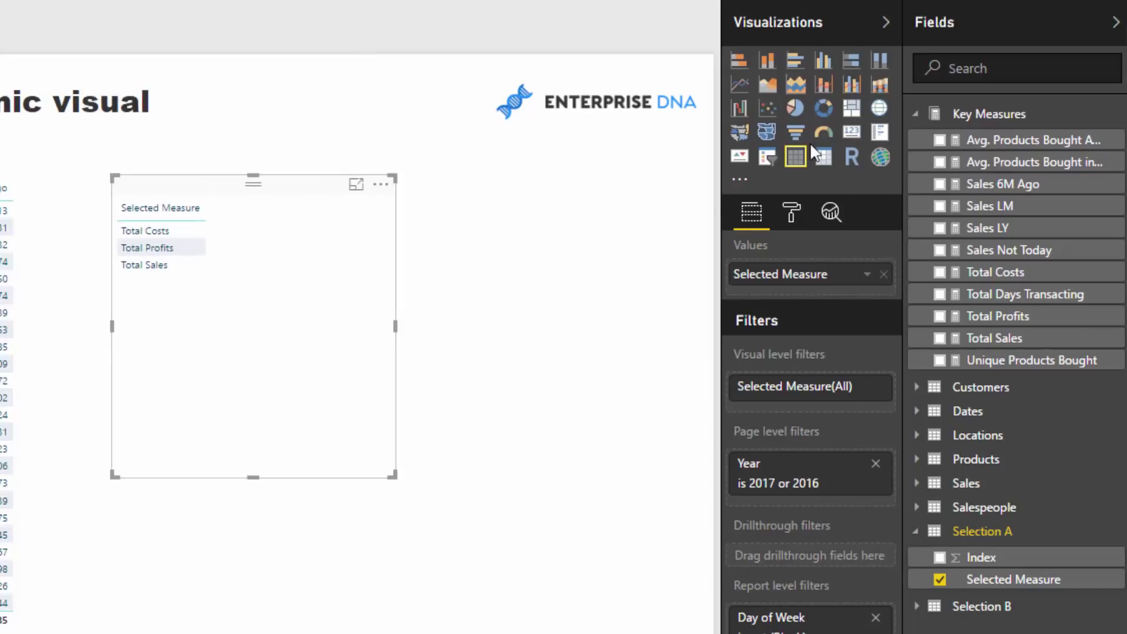
left_click(768, 157)
left_click_drag(387, 474, 257, 292)
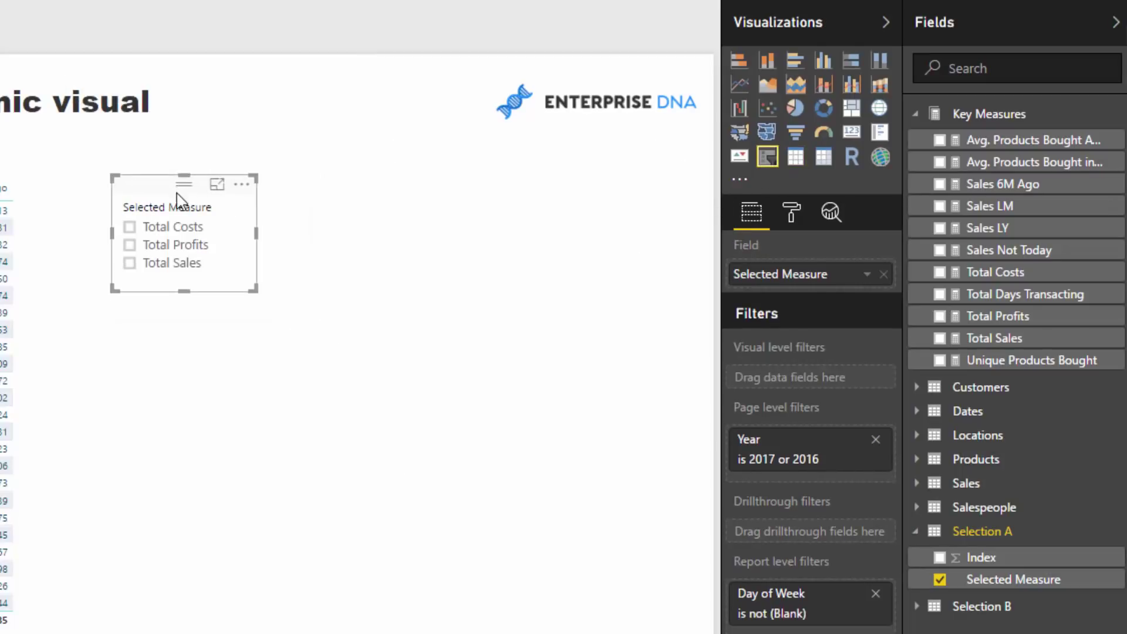
- Duplicate the Selected Measure slicer, place the copy beside it and replace its field with Comparison Selection from Selection B
key("ctrl+c")
key("ctrl+v")
left_click_drag(516, 201, 441, 192)
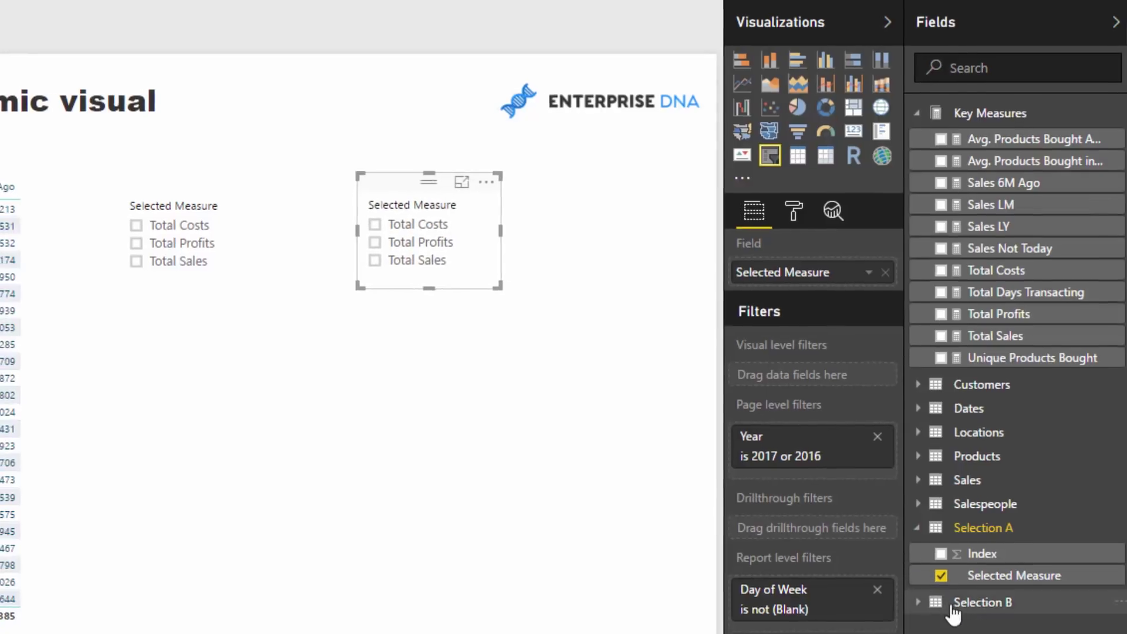
left_click(917, 607)
left_click_drag(1006, 609, 839, 259)
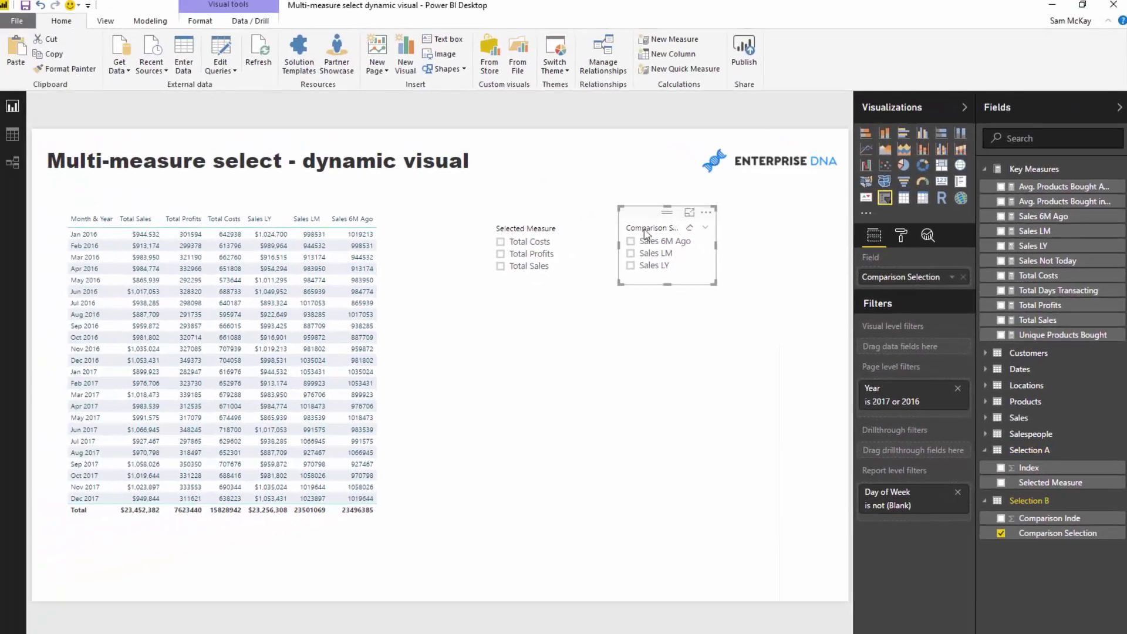
- Choose Total Sales in the Selected Measure slicer and Sales LM in the Comparison Selection slicer
left_click(420, 211)
left_click(500, 254)
left_click(505, 266)
left_click(632, 253)
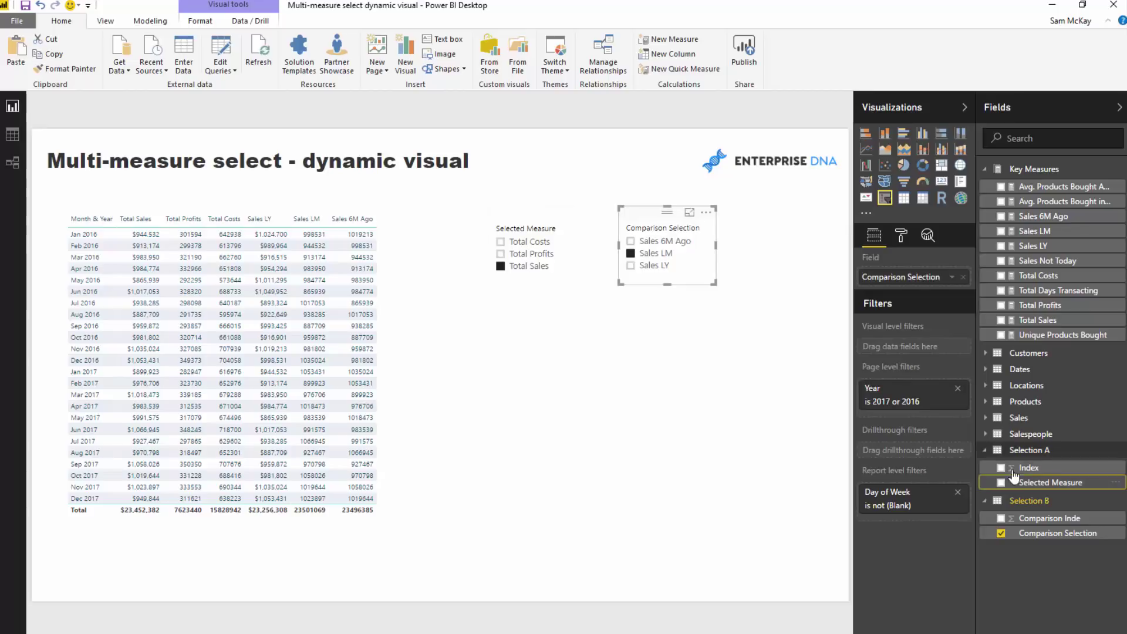
- In the data view, sort Selection A's Selected Measure column by the Index column
left_click(13, 134)
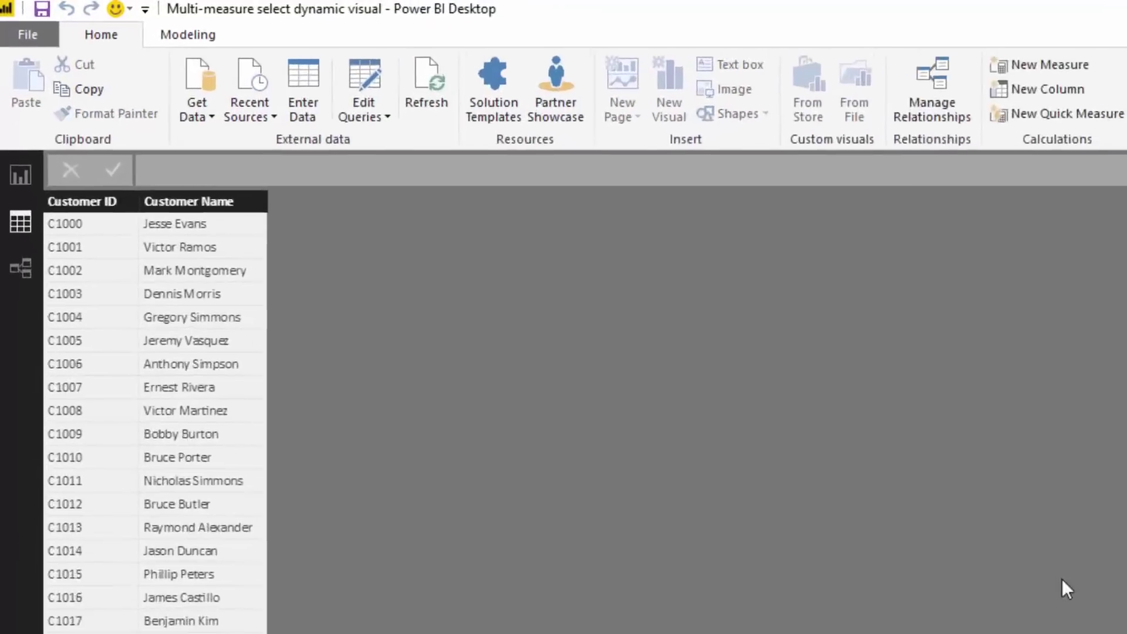
left_click(1063, 450)
left_click(68, 127)
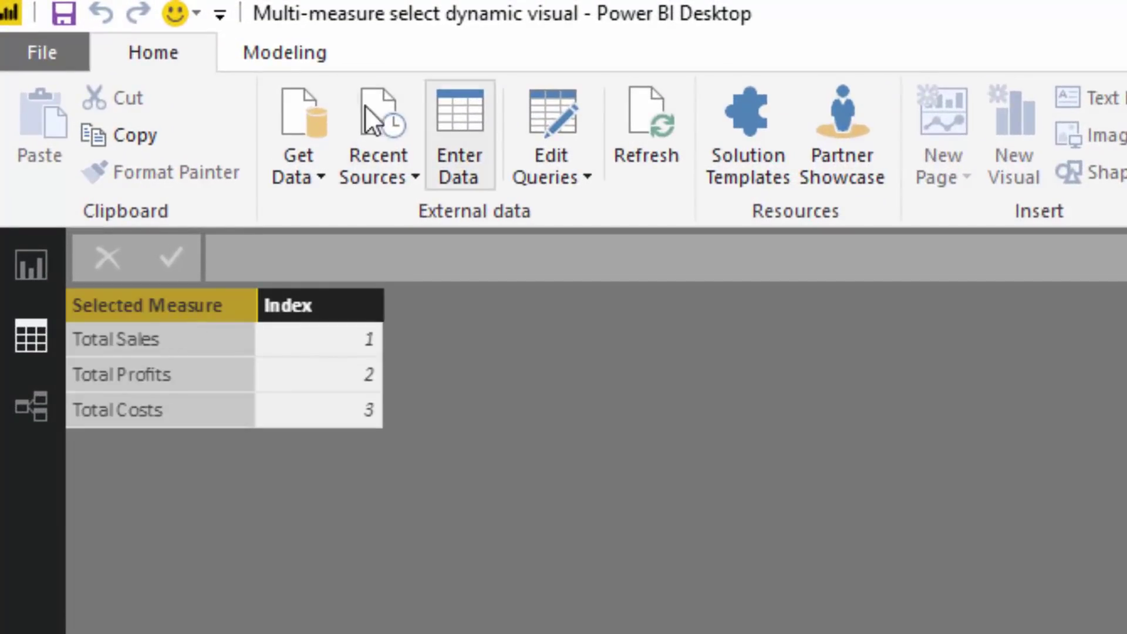
left_click(284, 52)
left_click(554, 175)
left_click(517, 235)
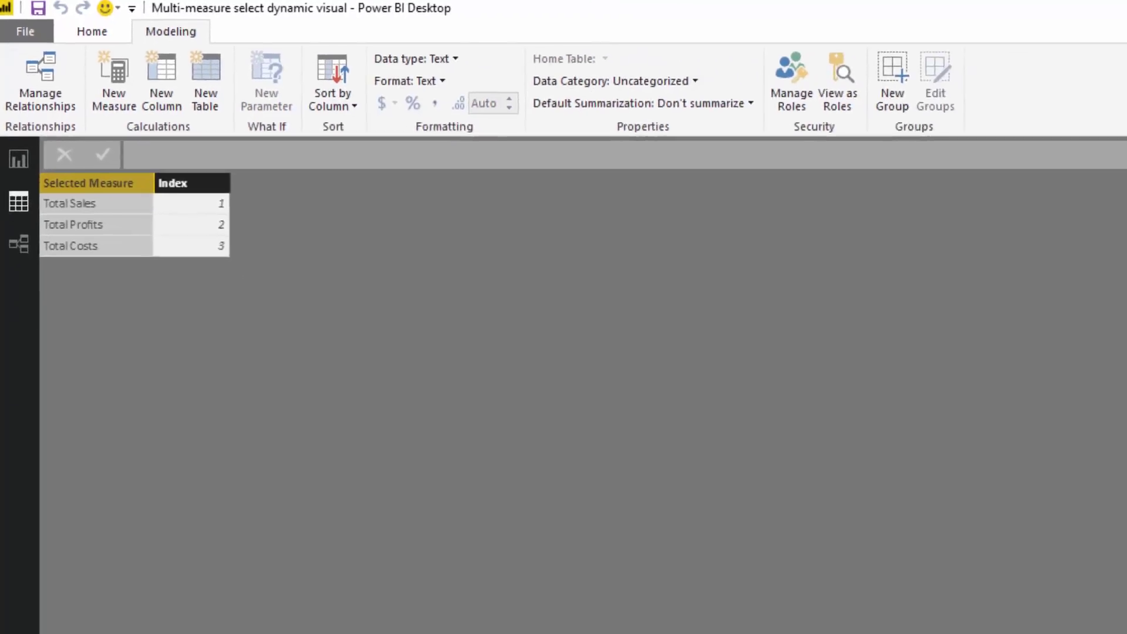
- Sort Selection B's Comparison Selection column by Comparison Inde and return to the report view
left_click(1060, 500)
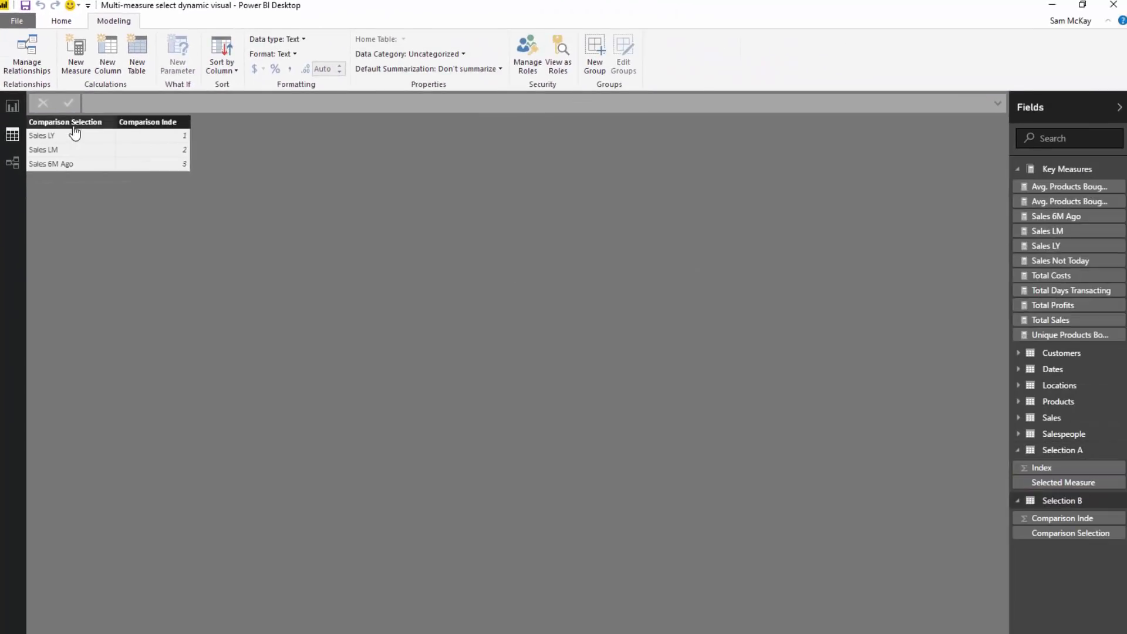
left_click(73, 125)
left_click(222, 58)
left_click(239, 100)
left_click(7, 107)
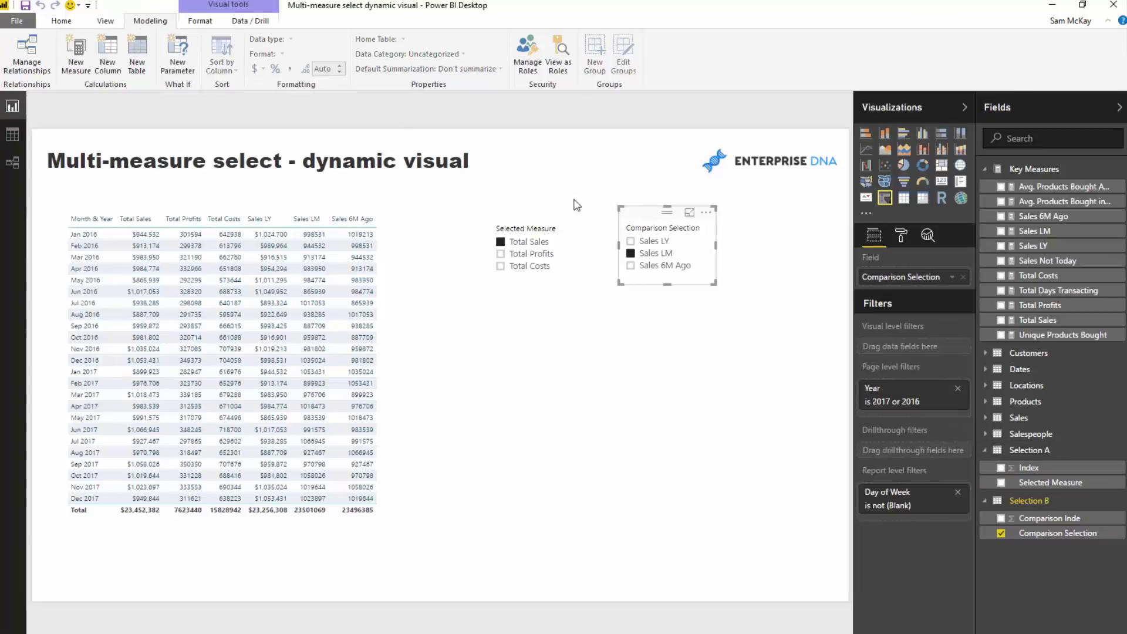
- Start a new measure named Measures Selected in the Selection A table
left_click(613, 338)
left_click(1041, 482)
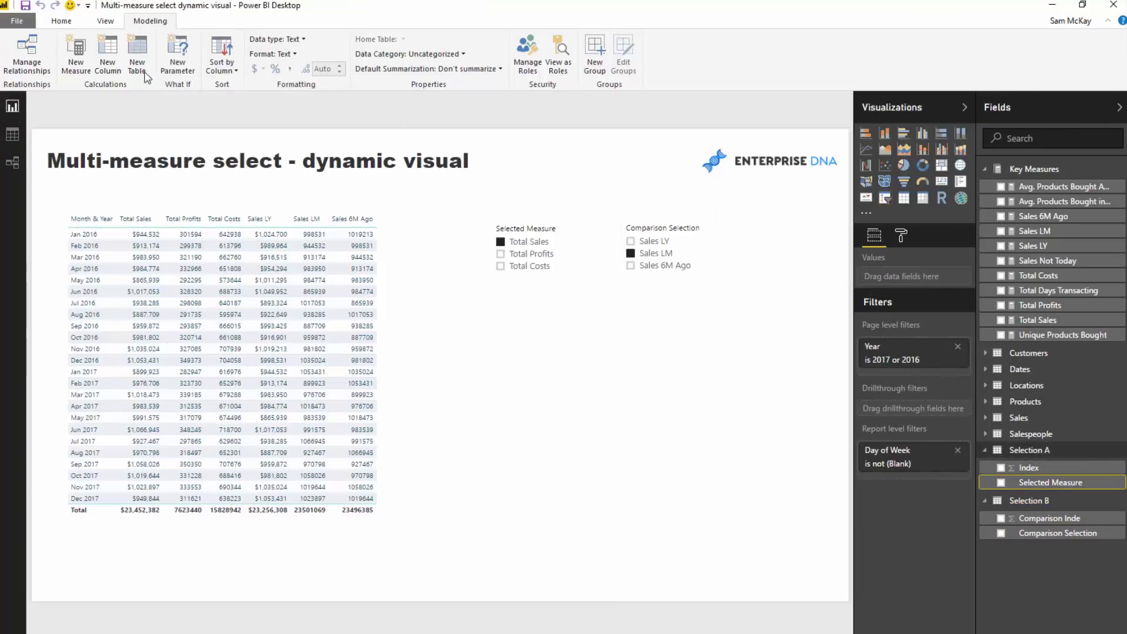
left_click(74, 53)
type("S")
key("BackSpace")
type("Measures ")
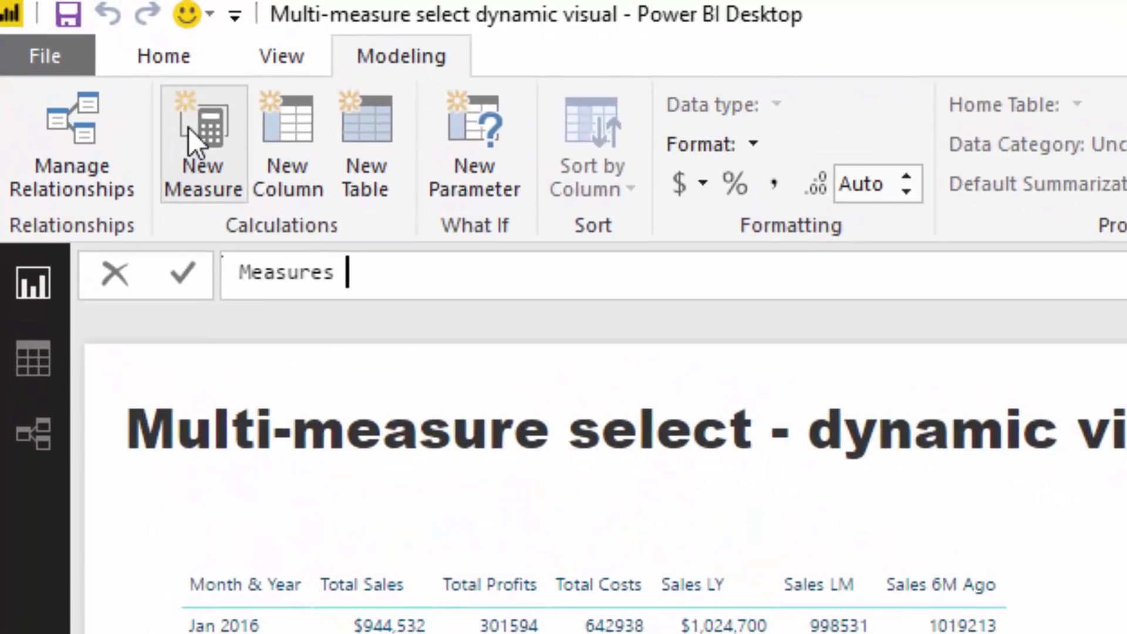
type("Selected = SEL")
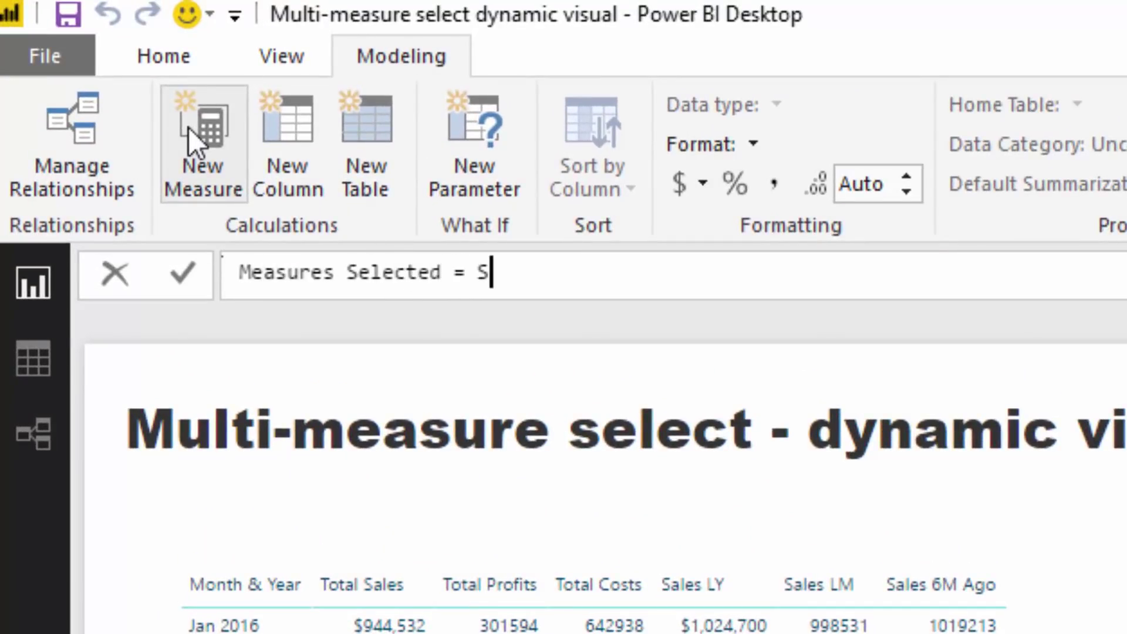
- Begin the Measures Selected formula with the SELECTEDVALUE function
key("Tab")
key("BackSpace")
key("BackSpace")
key("BackSpace")
key("BackSpace")
key("BackSpace")
key("BackSpace")
key("BackSpace")
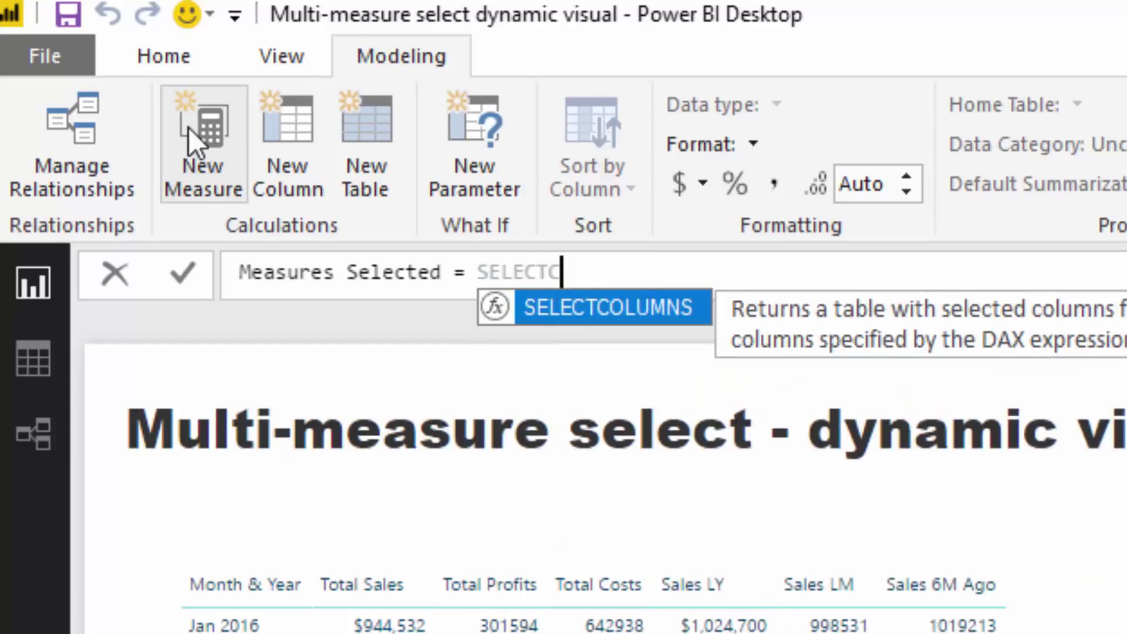
key("BackSpace")
type("V")
key("BackSpace")
key("BackSpace")
key("Down")
key("Tab")
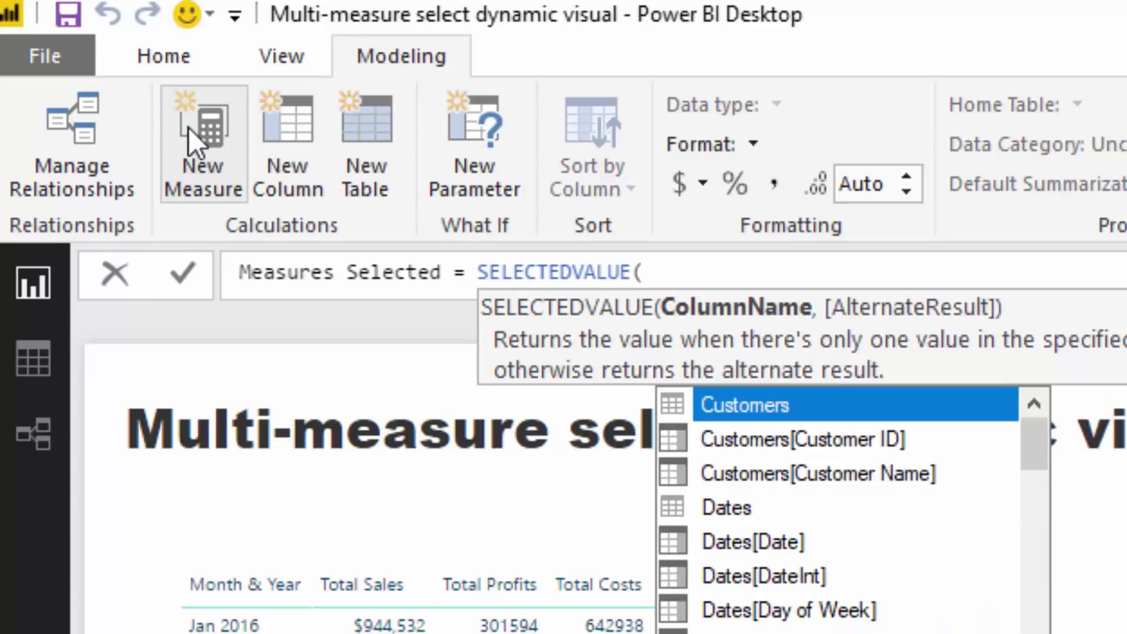
- Supply 'Selection A'[Selected Measure] as the column argument of SELECTEDVALUE
type("Sele")
key("Down")
key("Down")
key("Tab")
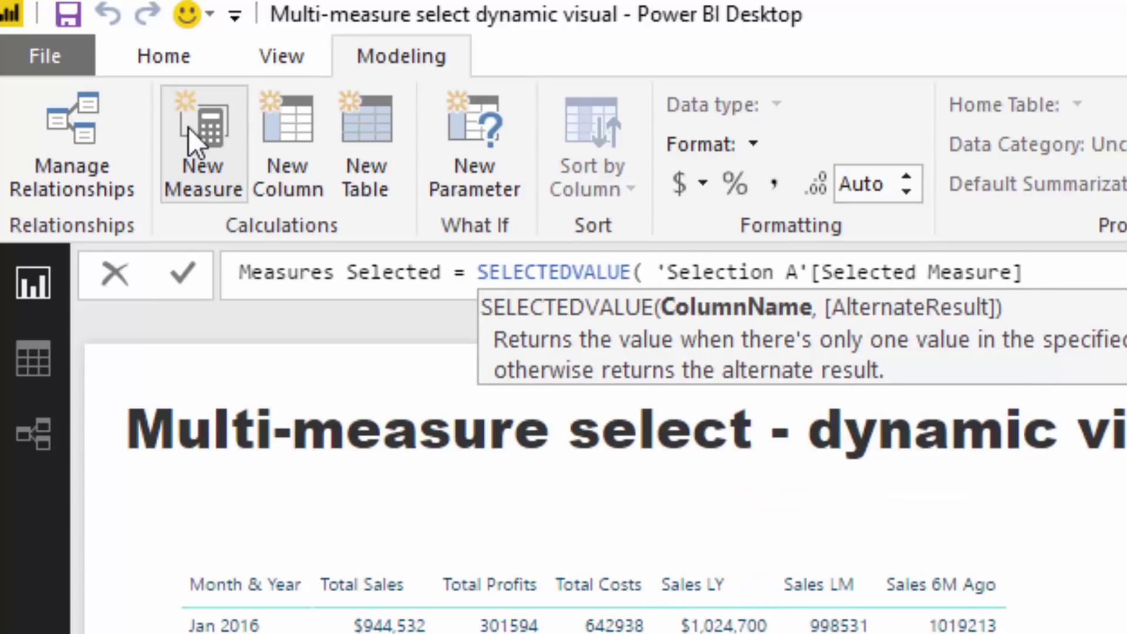
type(", '")
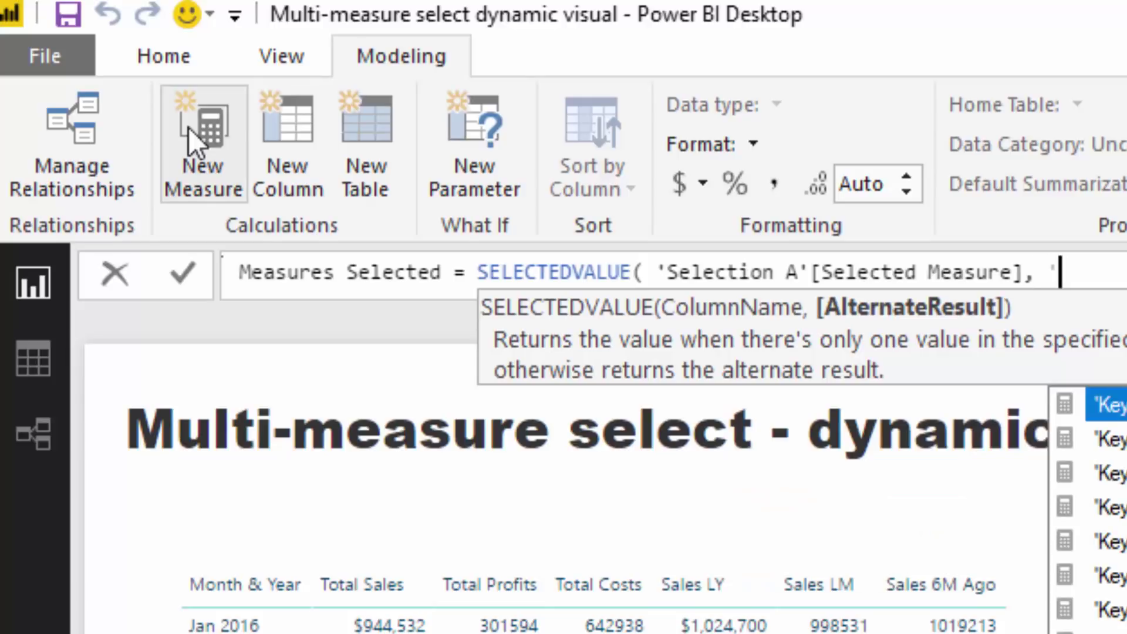
key("BackSpace")
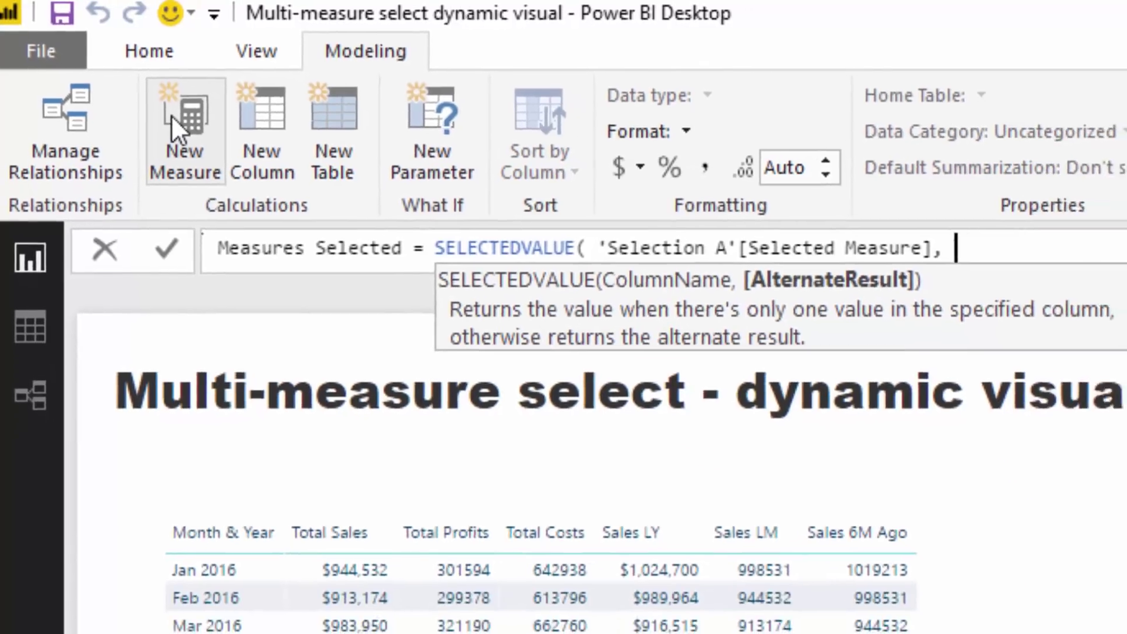
- Set [Total Sales] as the alternate result, close the formula and commit the Measures Selected measure
type("Total")
key("Down")
key("Down")
key("Down")
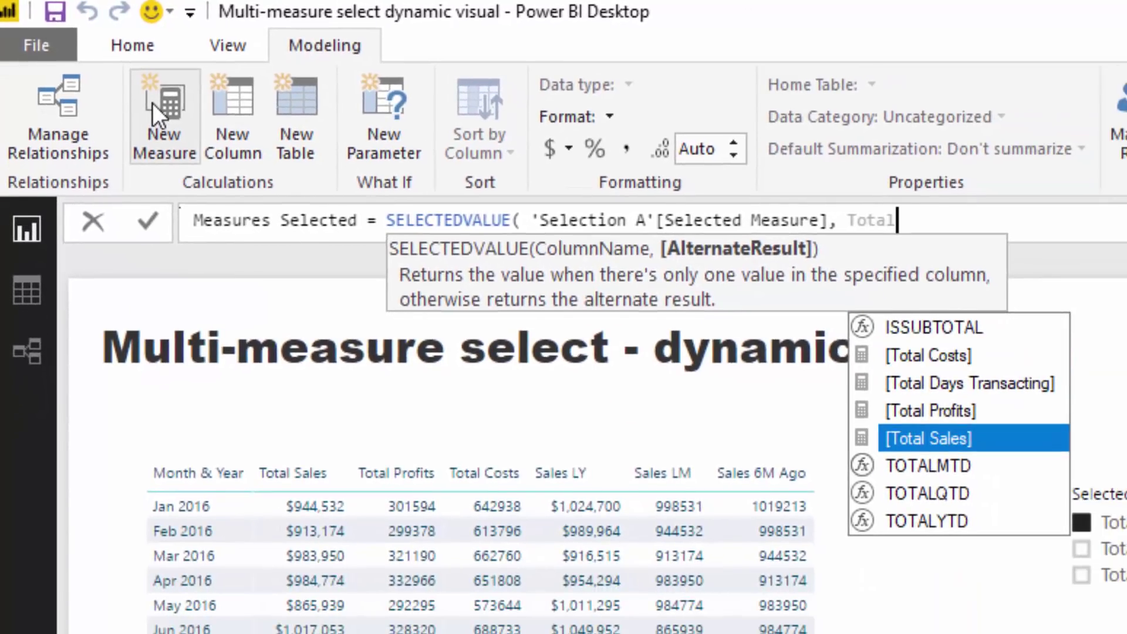
key("Tab")
type(")")
key("Return")
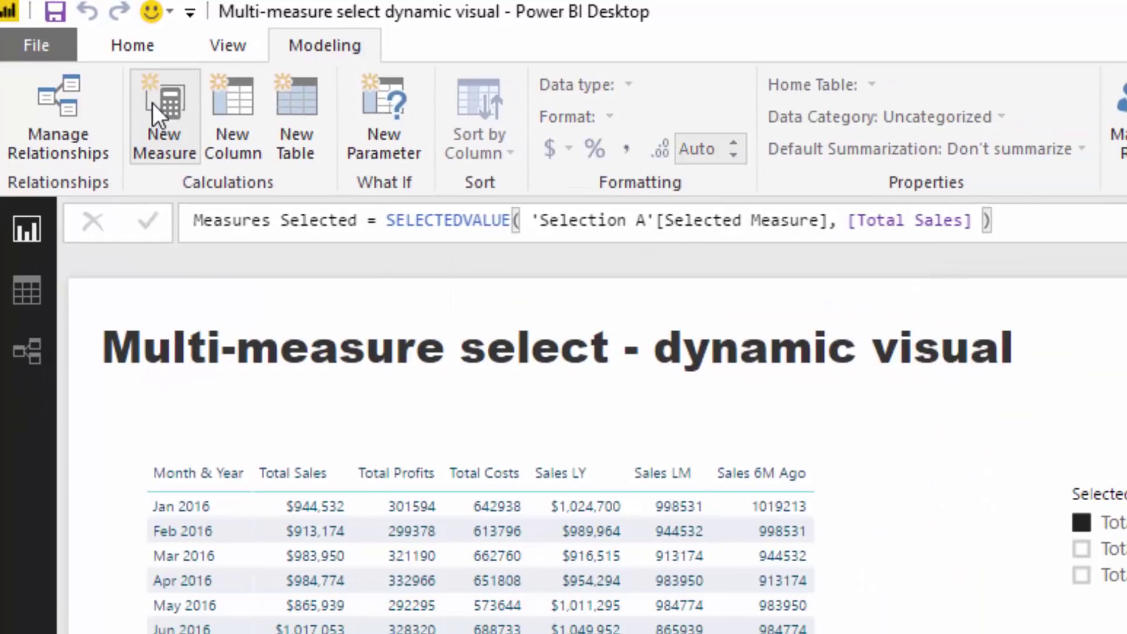
- Copy the whole Measures Selected formula and paste it into a new measure in the Selection B table
triple_click(320, 222)
key("ctrl+c")
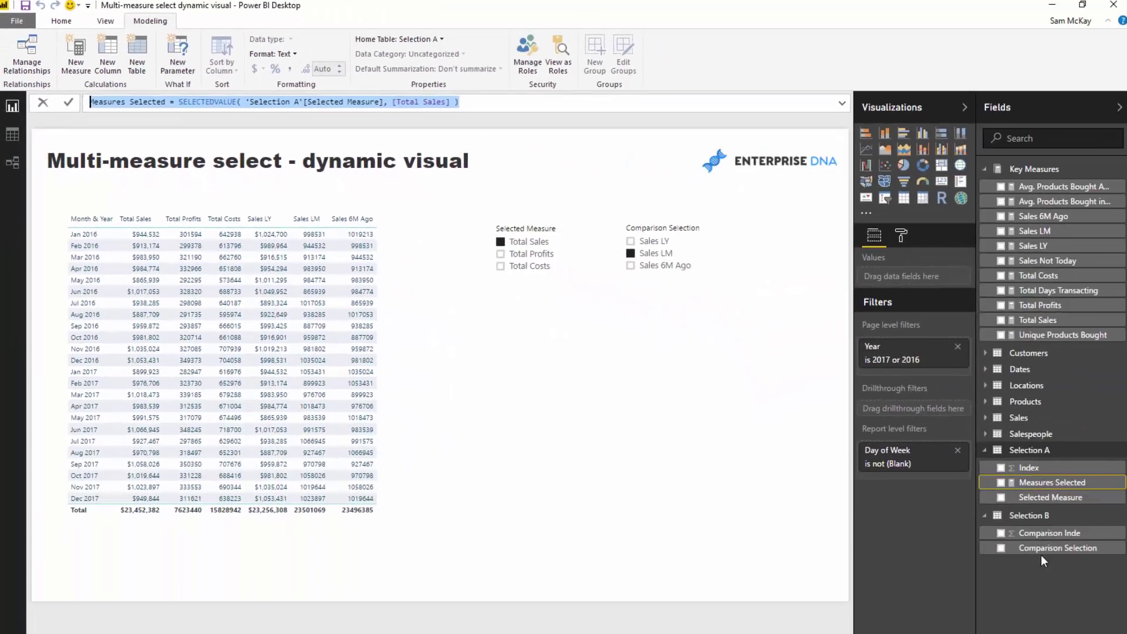
left_click(1041, 552)
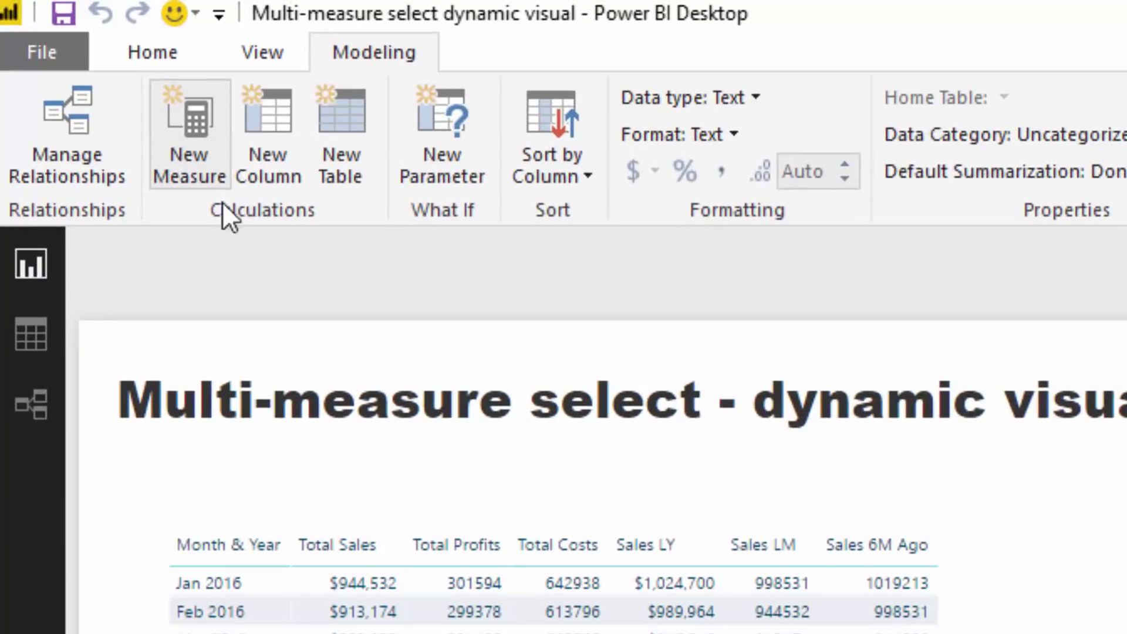
left_click(196, 173)
key("ctrl+v")
- Change the pasted formula's column to 'Selection B'[Comparison Selection] and its alternate result to [Sales LY]
left_click_drag(952, 255, 732, 257)
type("B'[Comparison Selection]")
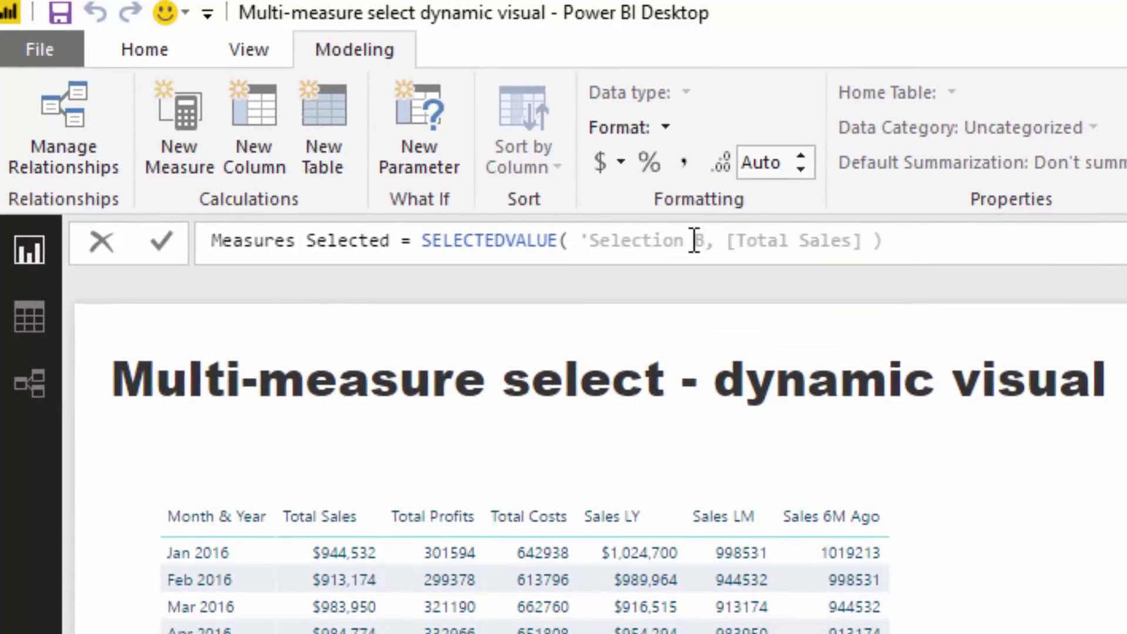
key("Right")
key("Right")
key("ctrl+shift+Right")
key("ctrl+shift+Right")
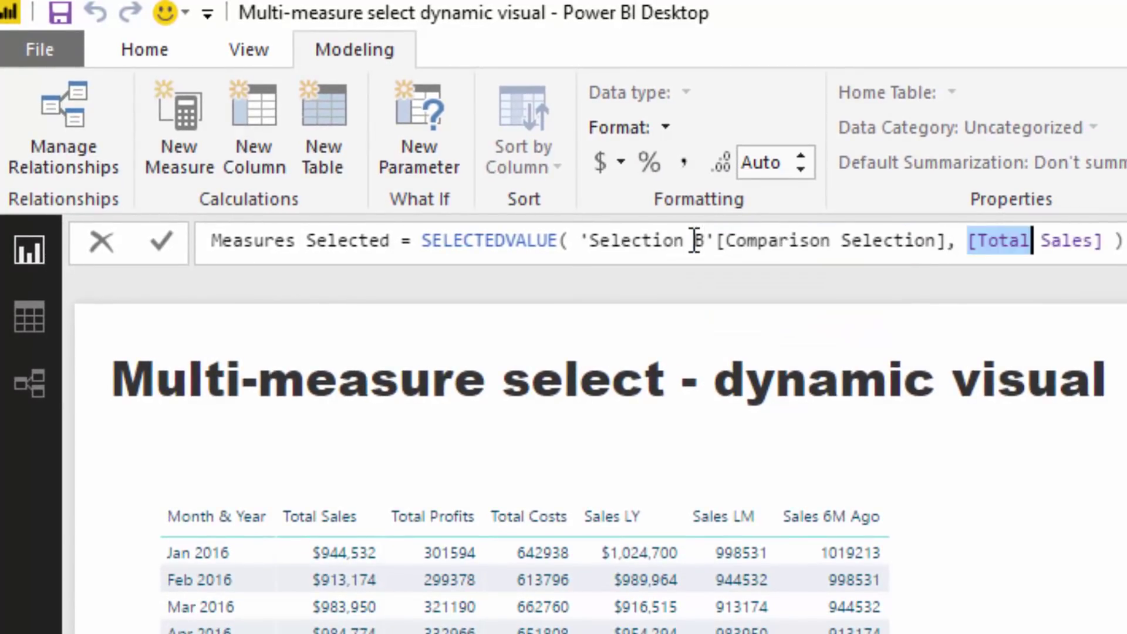
key("ctrl+shift+Right")
key("ctrl+shift+Right")
type("Sales")
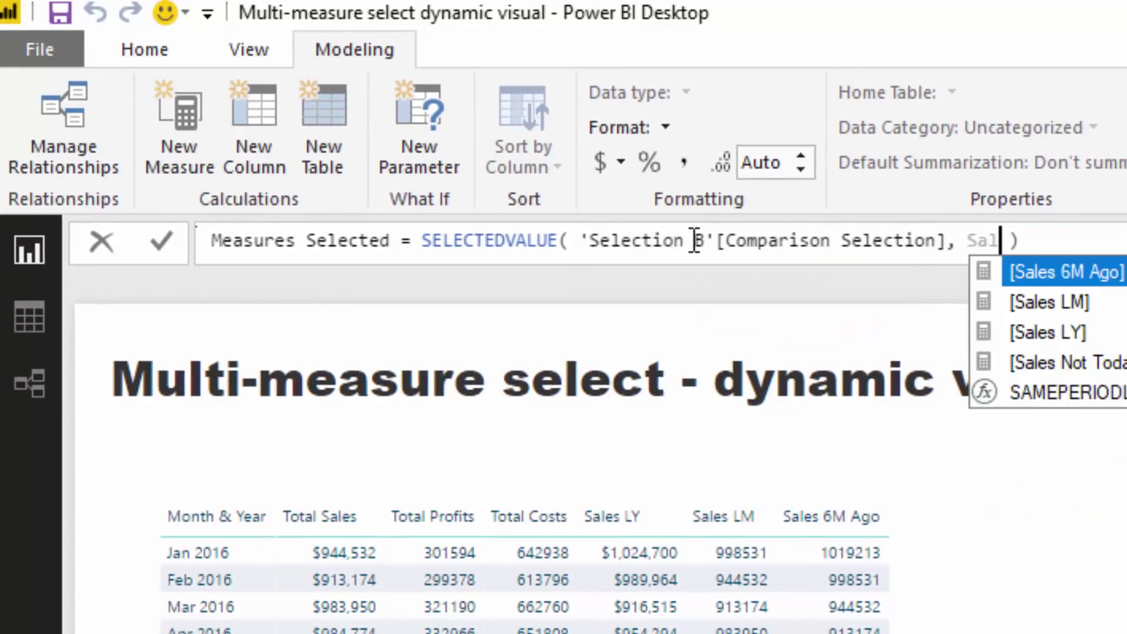
type(" LY")
key("Tab")
key("Return")
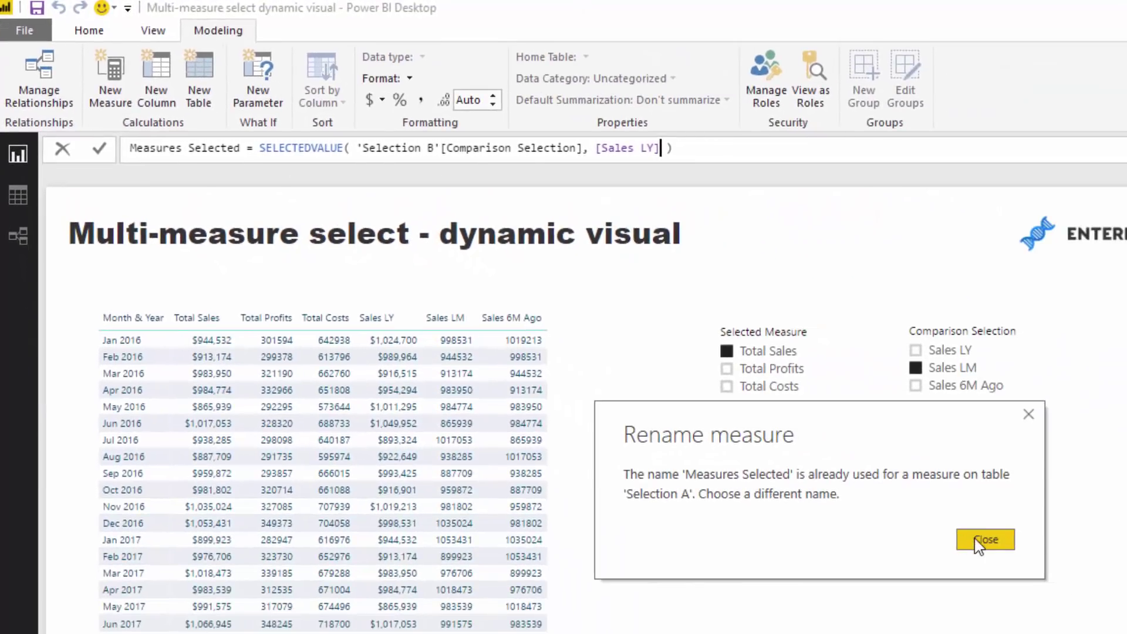
left_click(985, 538)
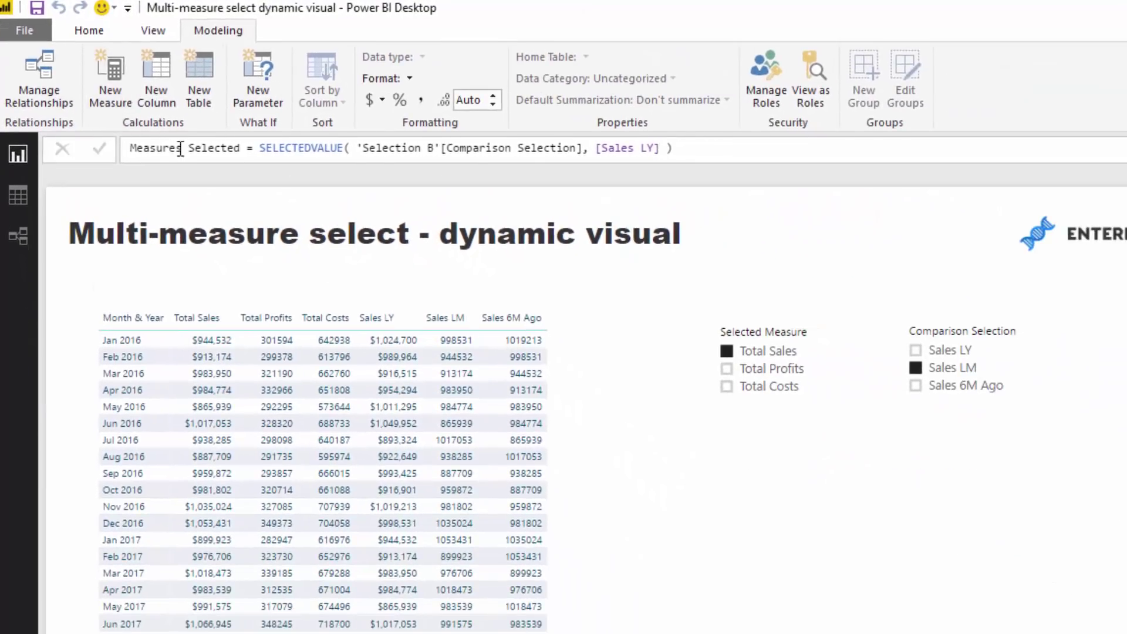
- Rename the Selection B measure to Comparison Selected and commit it
left_click_drag(175, 147, 130, 148)
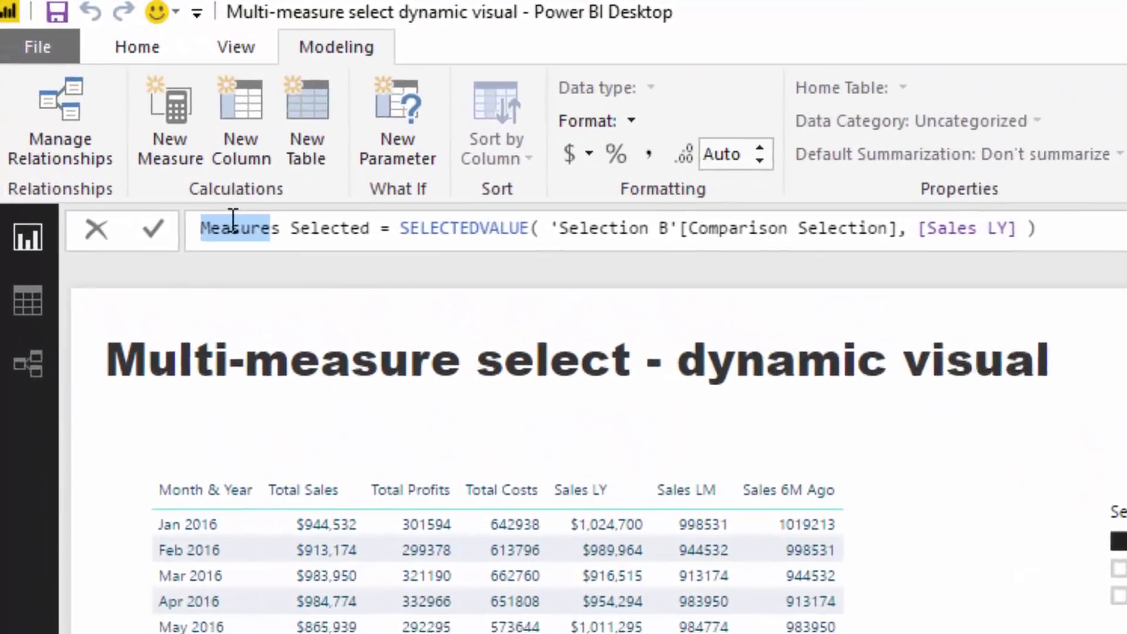
type("Comparison")
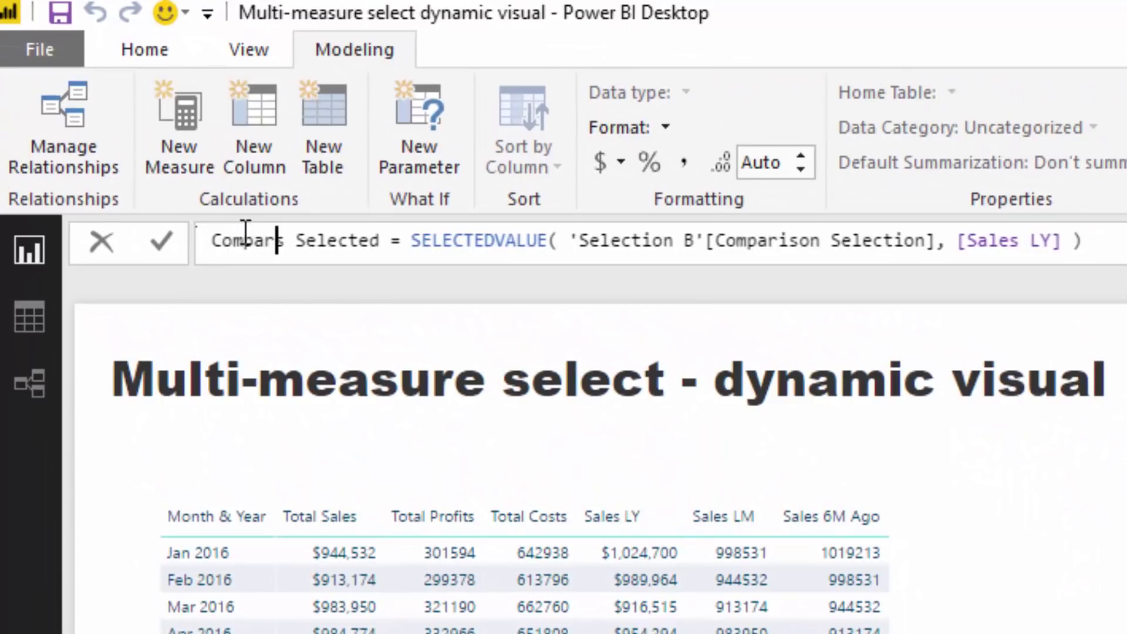
key("Delete")
key("Return")
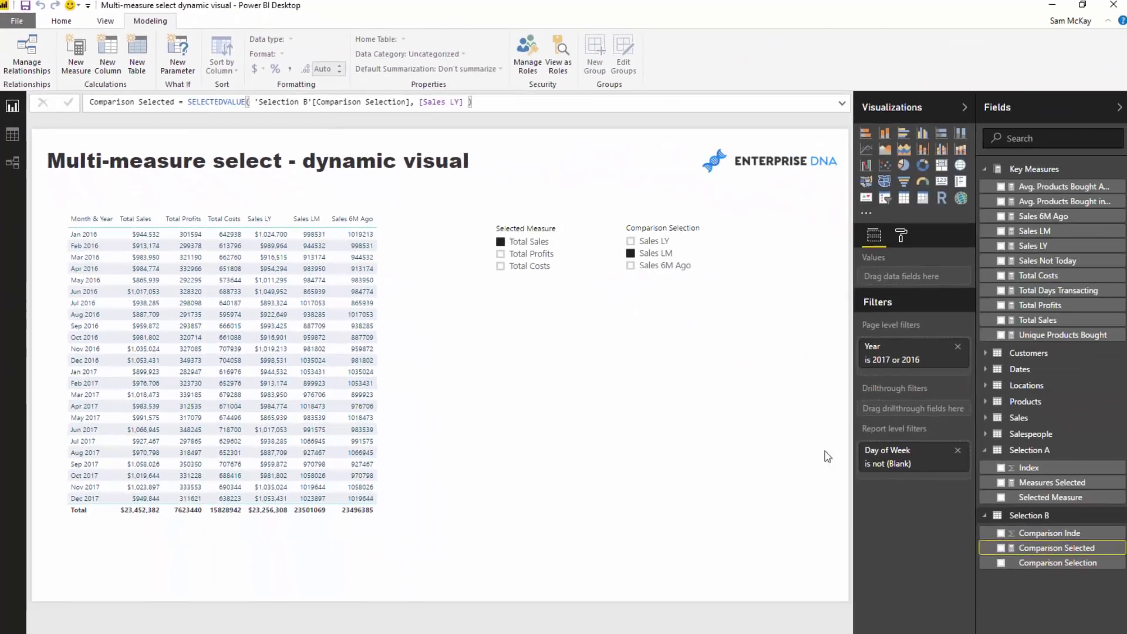
- Add the Comparison Selected and Measures Selected measures to the page as separate card visuals and move them apart
left_click_drag(1051, 555, 573, 380)
left_click_drag(1050, 482, 675, 375)
left_click(941, 181)
left_click(566, 315)
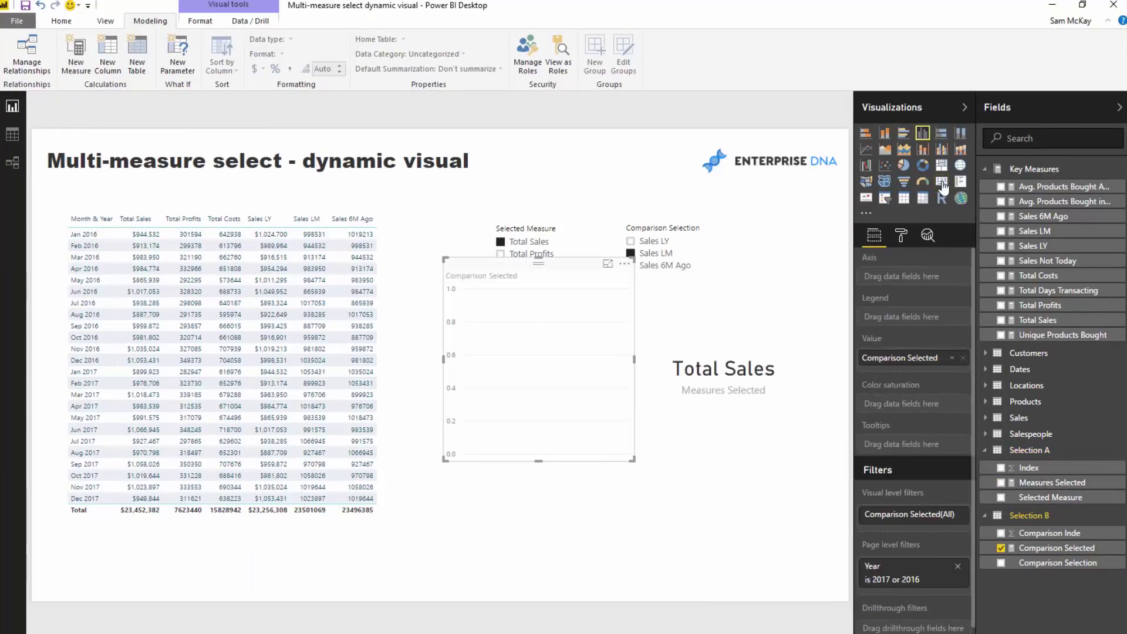
left_click(941, 181)
left_click_drag(723, 369, 352, 403)
left_click_drag(534, 359, 667, 376)
- Switch the slicer choices to Sales 6M Ago and Total Profits to test the two cards
left_click(631, 240)
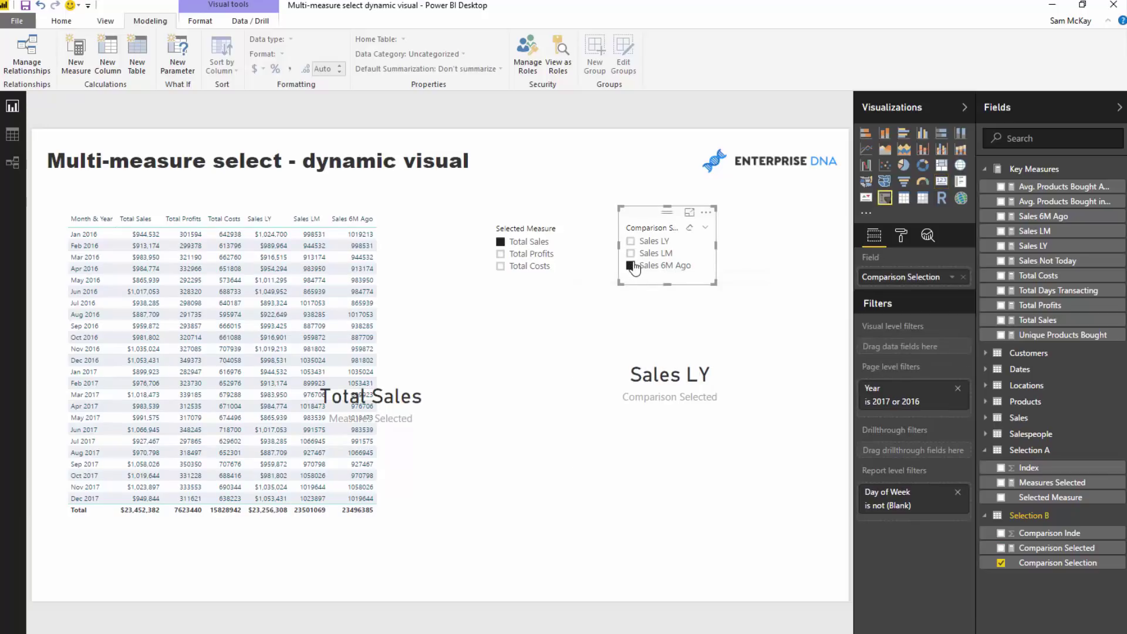
left_click(501, 266)
left_click(501, 253)
- Shrink both cards and align them side by side, each directly beneath its matching slicer
left_click_drag(401, 386, 515, 375)
left_click_drag(579, 485, 543, 377)
left_click(761, 471)
left_click_drag(763, 467, 733, 351)
left_click_drag(672, 309, 743, 332)
left_click_drag(470, 338, 515, 339)
left_click_drag(583, 373, 563, 351)
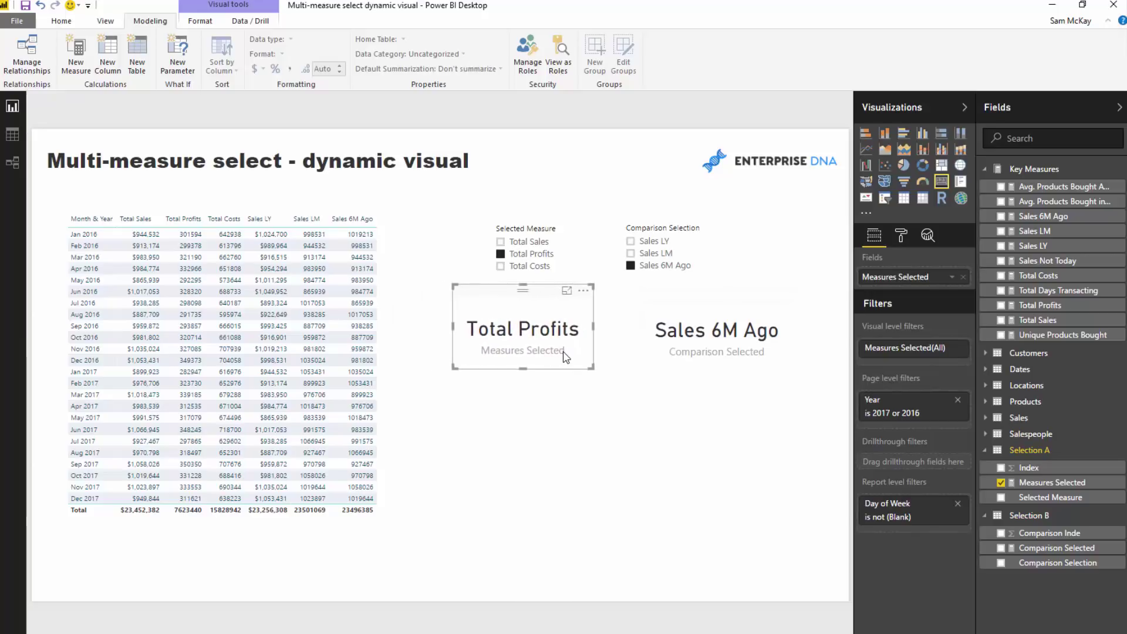
left_click_drag(709, 335, 689, 335)
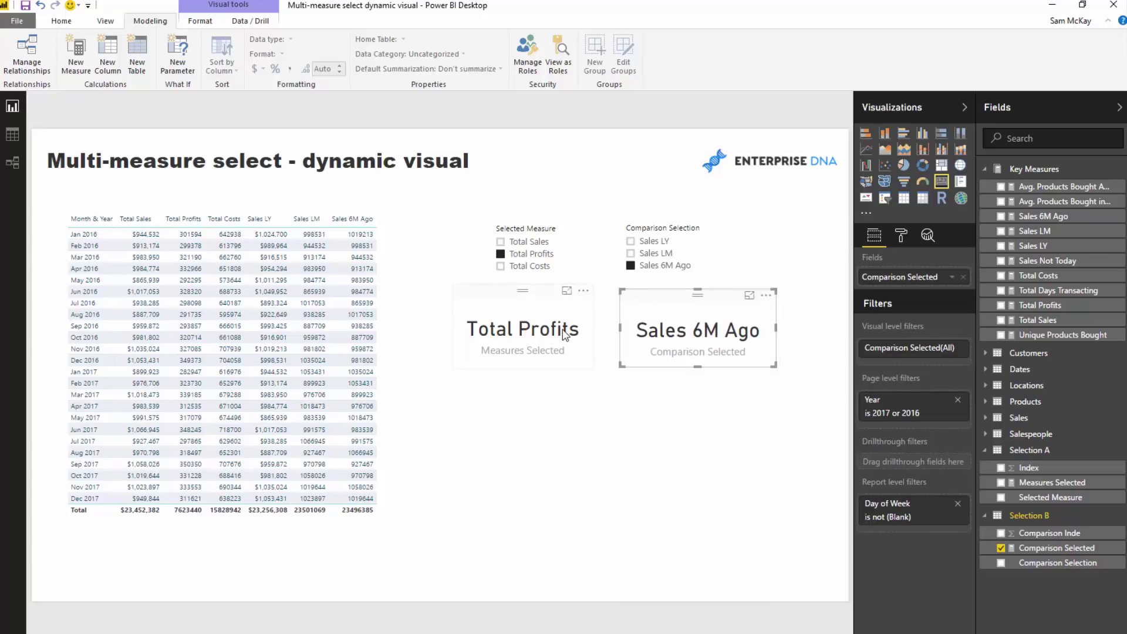
- Create a new measure in the Selection A table
left_click(594, 443)
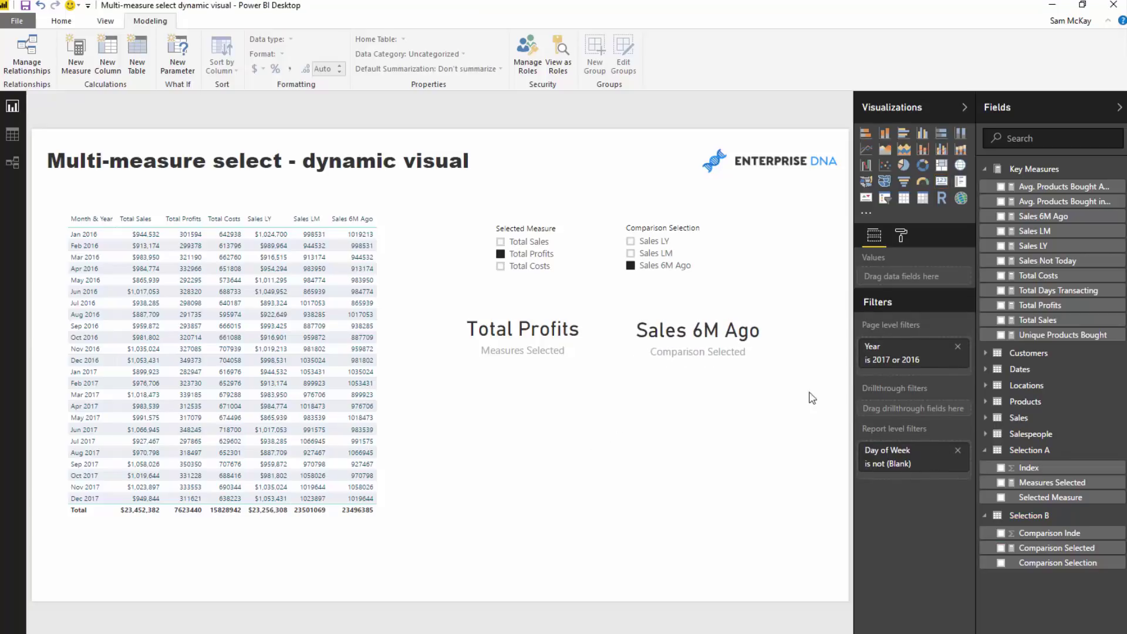
left_click(1050, 482)
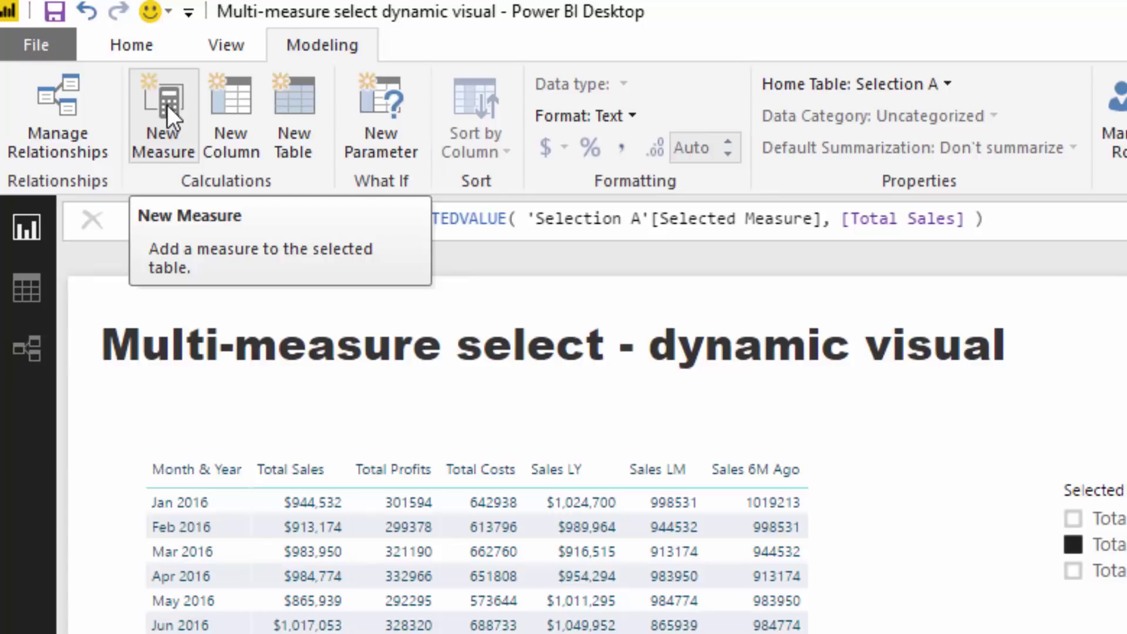
left_click(167, 105)
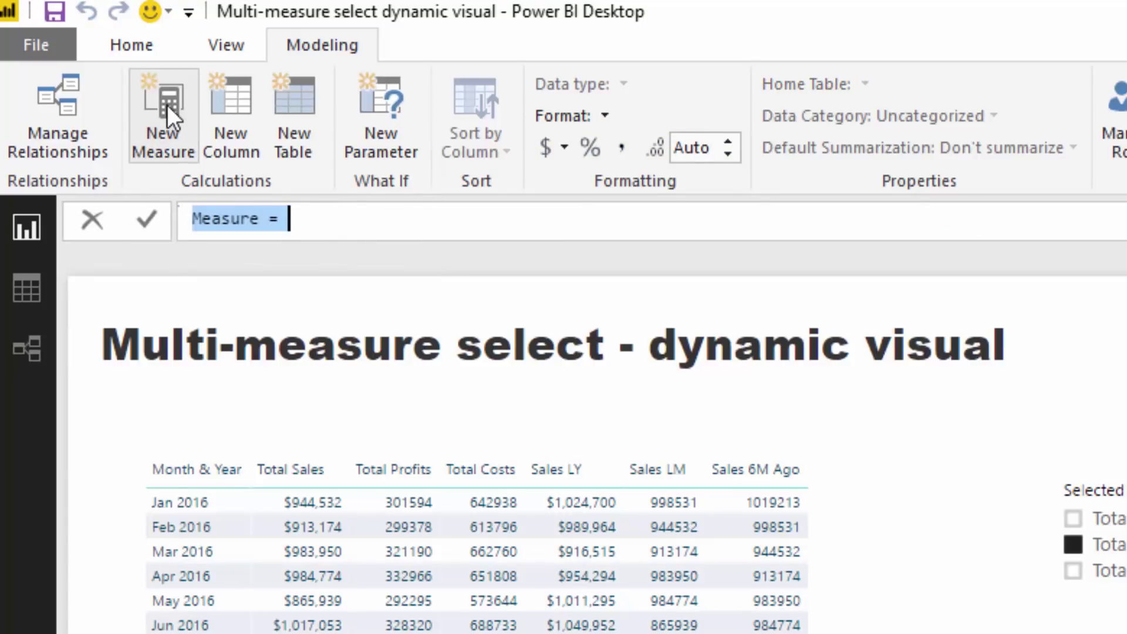
type("Meas")
key("BackSpace")
key("BackSpace")
key("BackSpace")
key("BackSpace")
- Name the measure Selection 1 and begin its formula on a new line with SWITCH( TRUE(), followed by an indented line
type("Selectio")
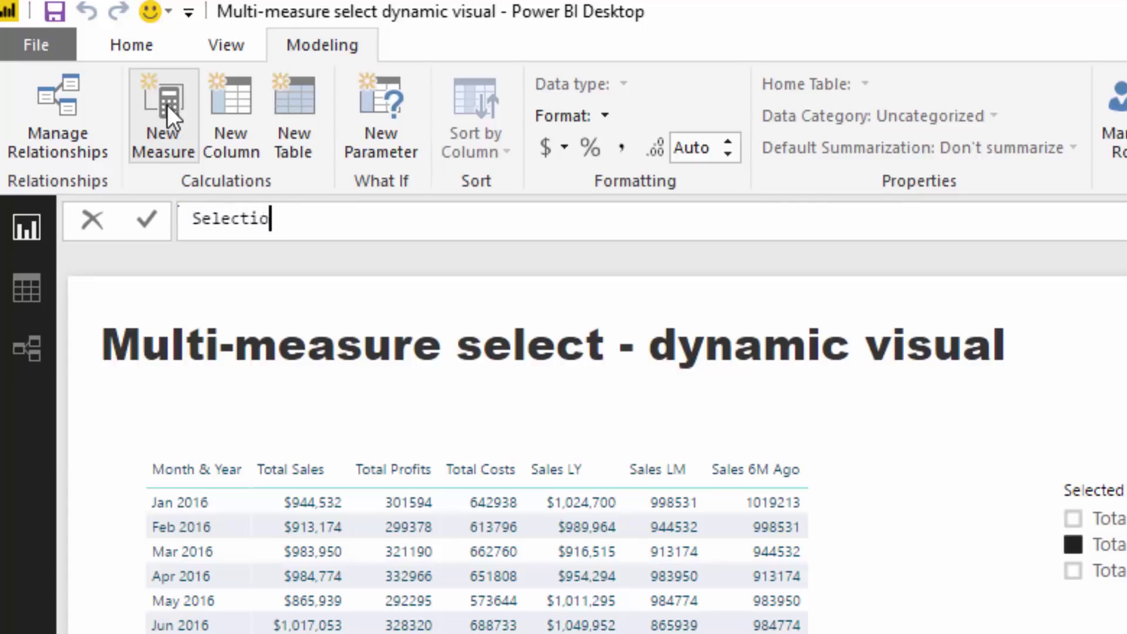
type("n 1 =")
key("shift+Return")
type("SW")
key("Tab")
type("TRU")
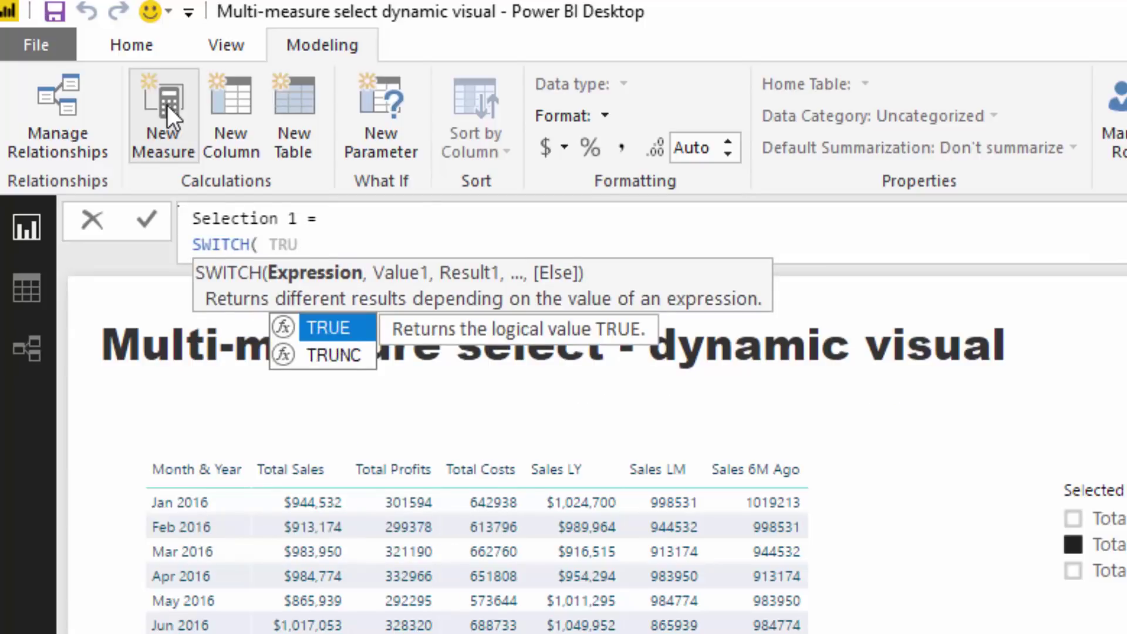
key("Tab")
type(",")
key("shift+Return")
key("Tab")
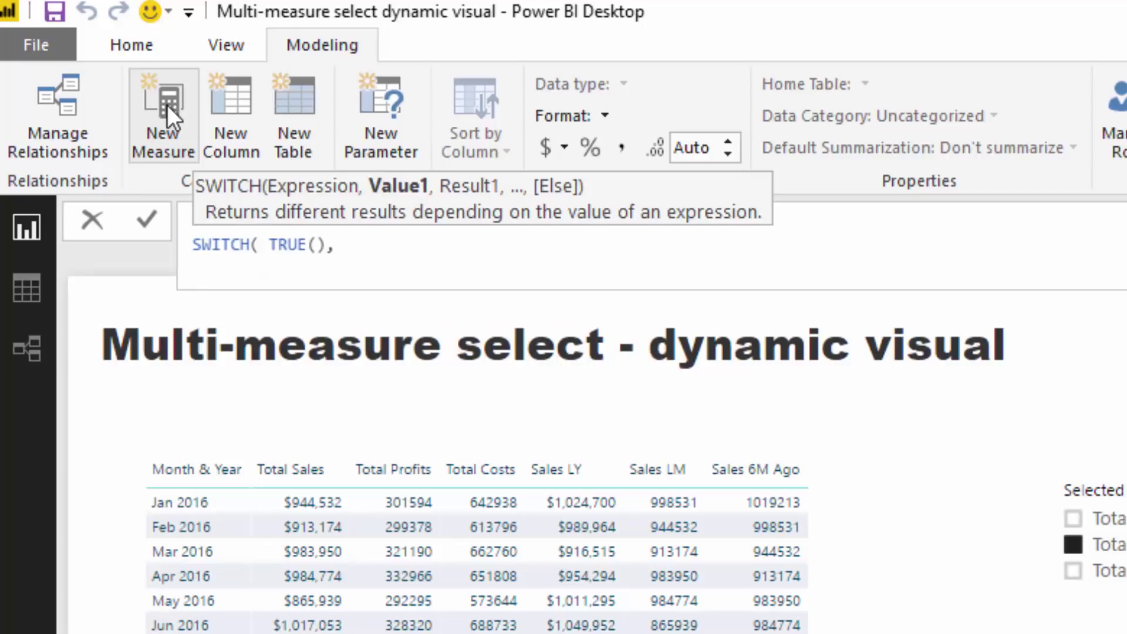
type("Sele")
key("Down")
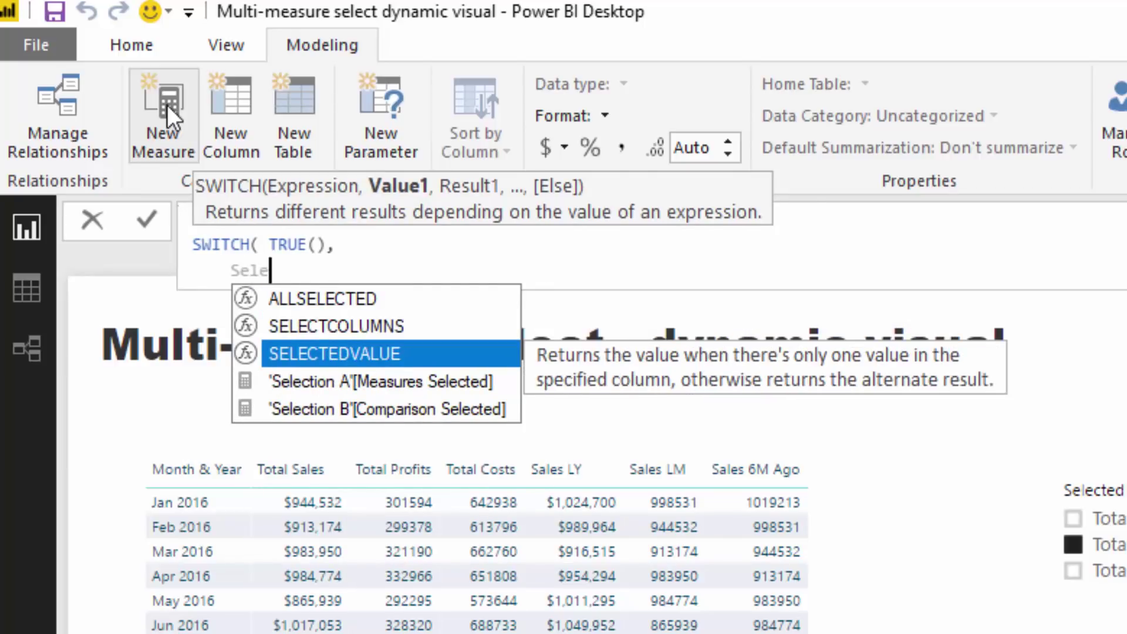
key("BackSpace")
key("BackSpace")
key("BackSpace")
key("BackSpace")
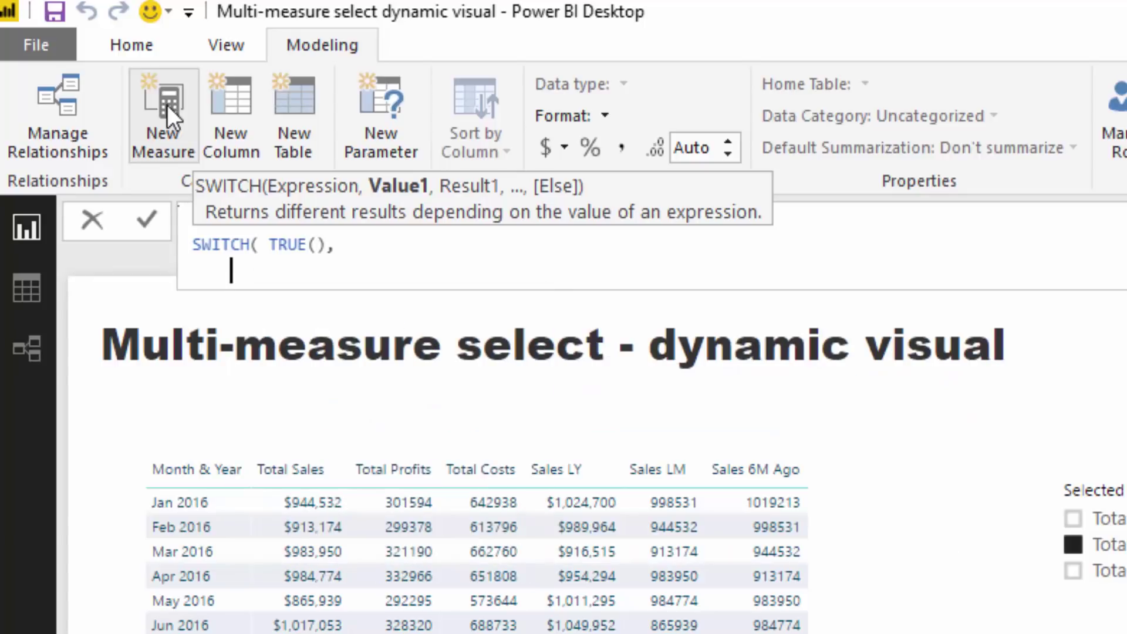
- Add the first SWITCH condition: [Measures Selected] = "Total Profits", [Total Profits],
type("Measu")
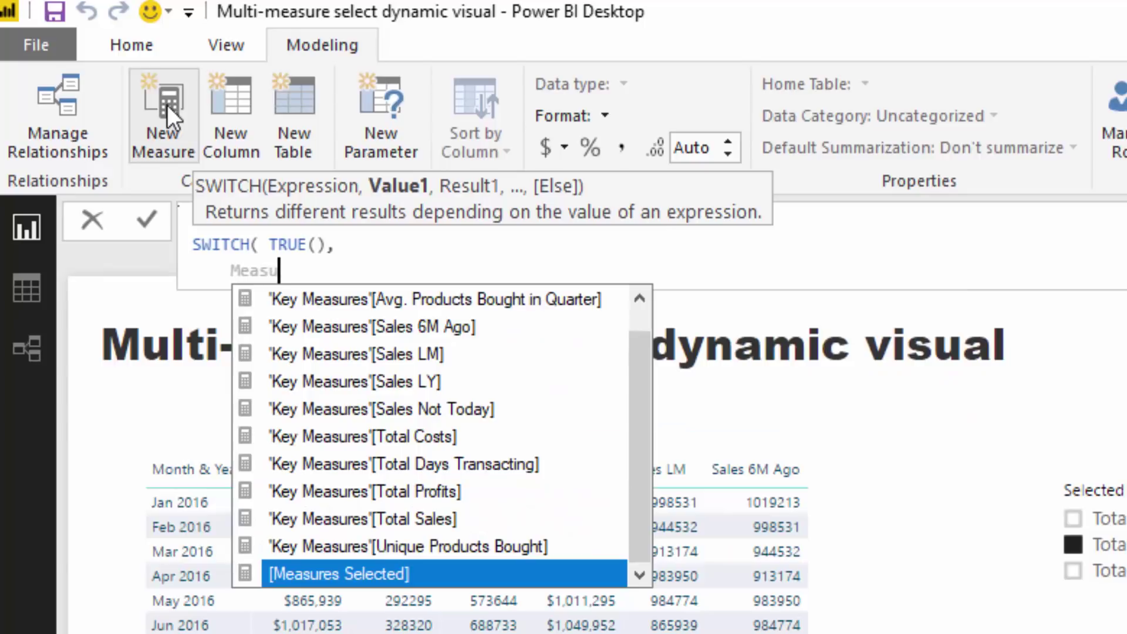
type("re")
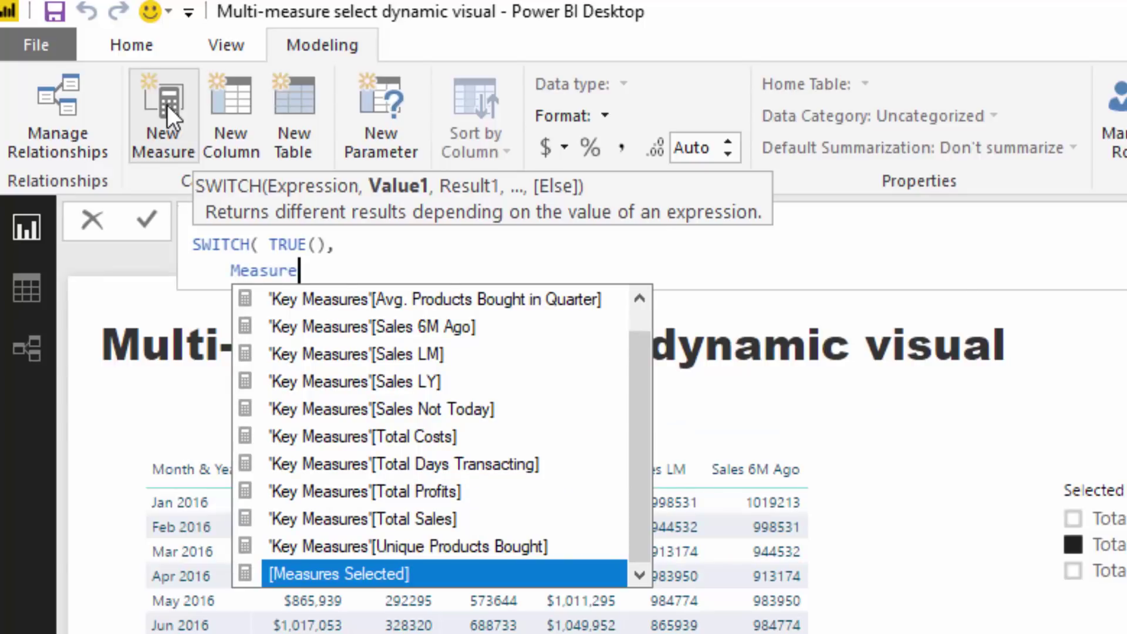
key("Tab")
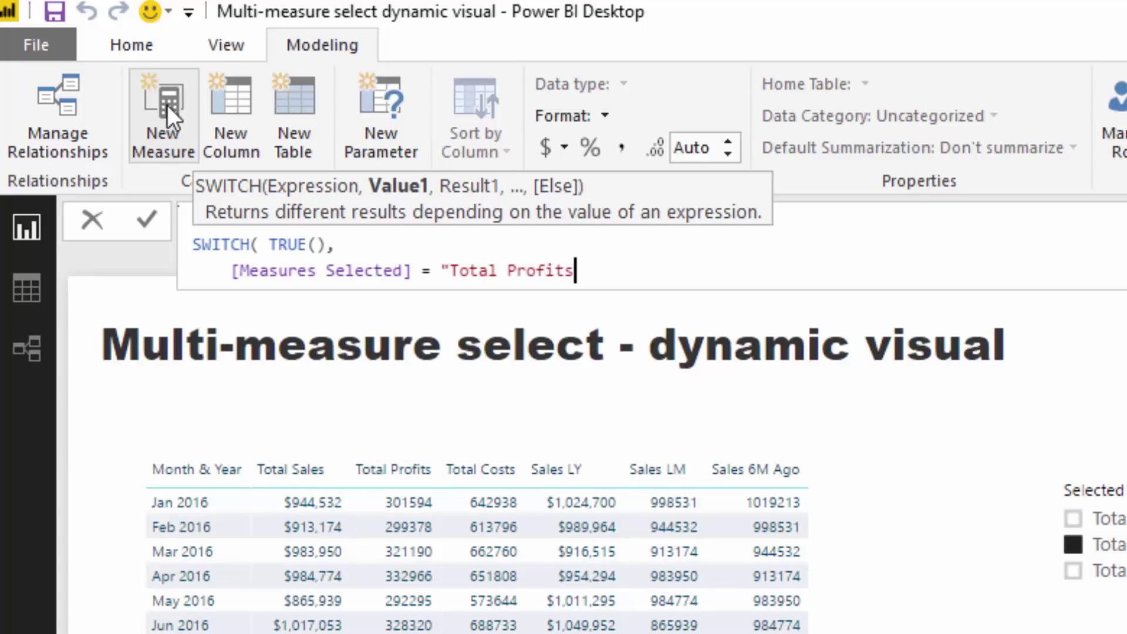
type(",")
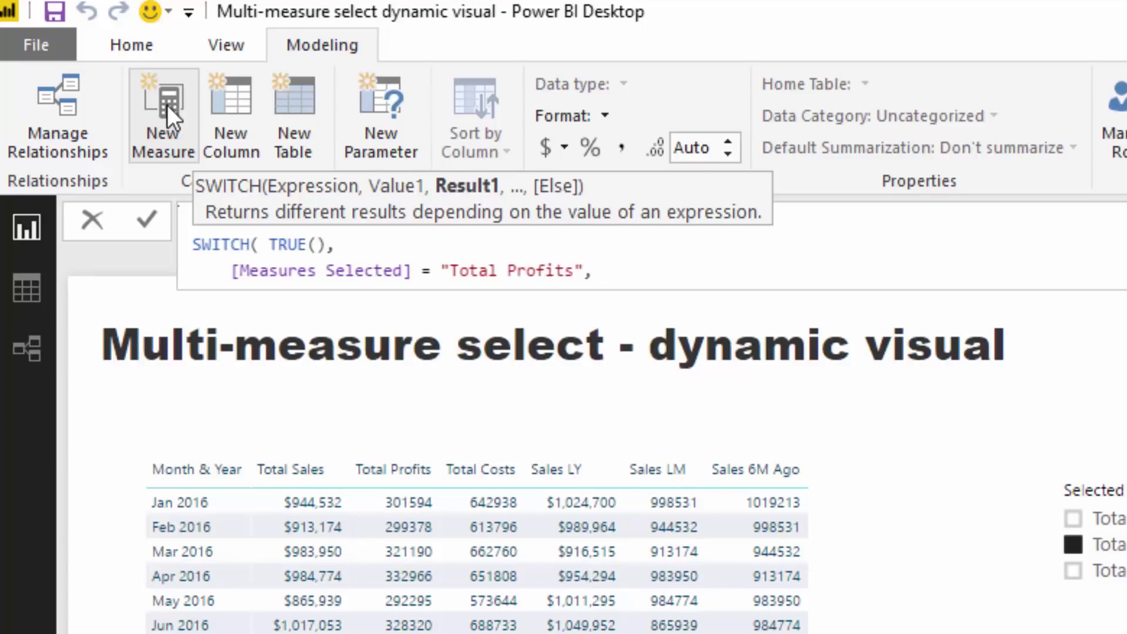
type(" [Tota")
key("Down")
key("Down")
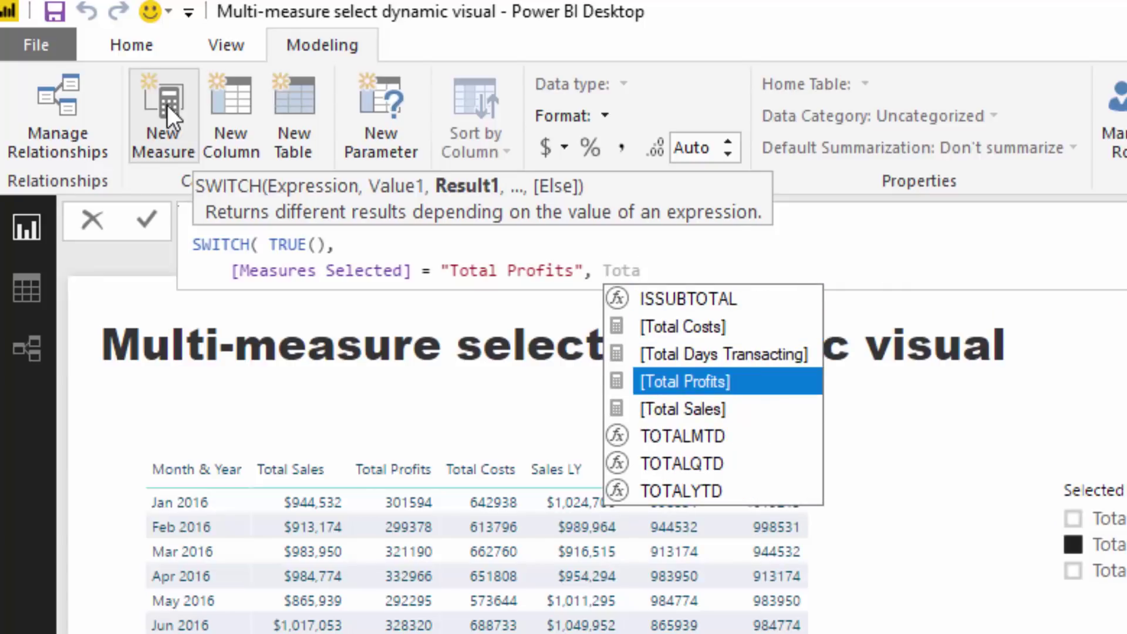
key("Tab")
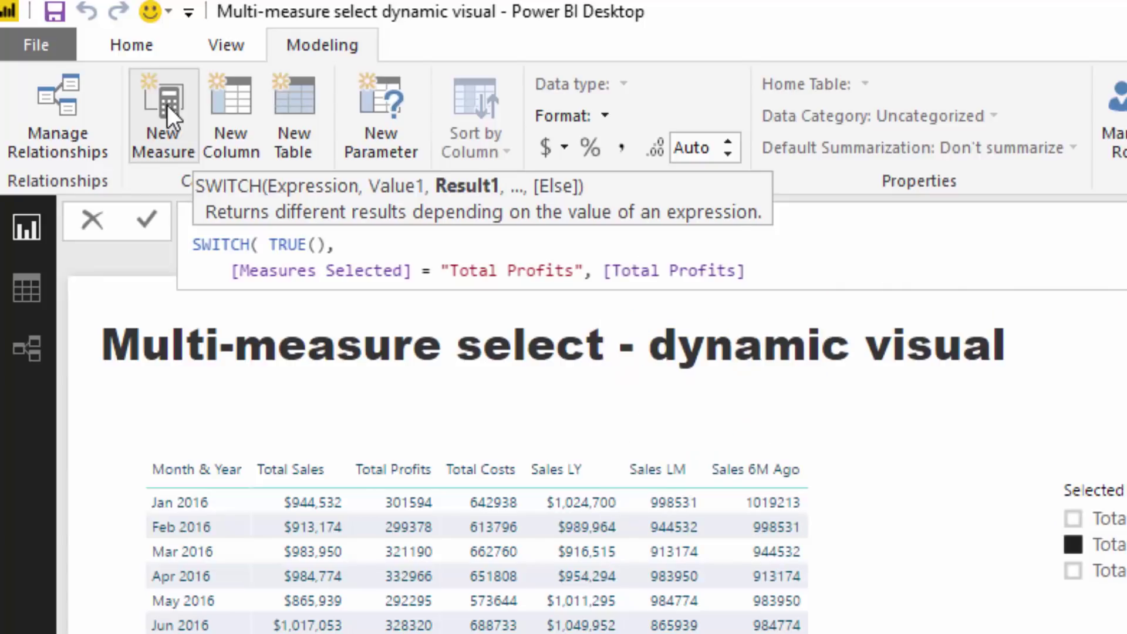
type(",")
- Duplicate the Total Profits condition onto two further lines of the SWITCH formula
left_click_drag(833, 272, 237, 274)
key("ctrl+c")
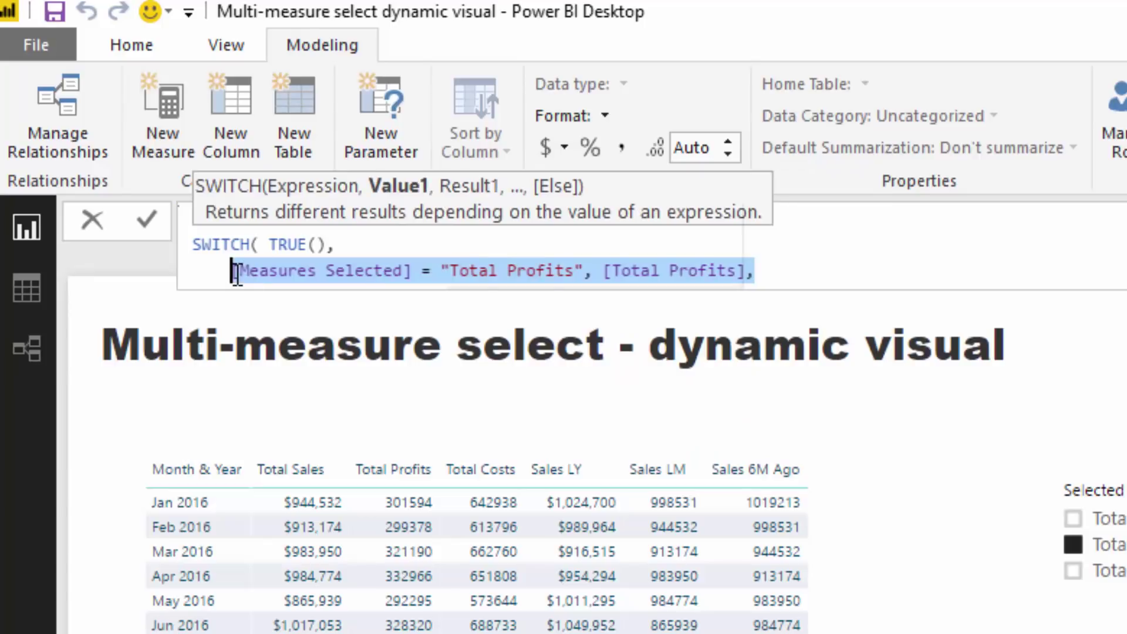
left_click(771, 273)
key("shift+Return")
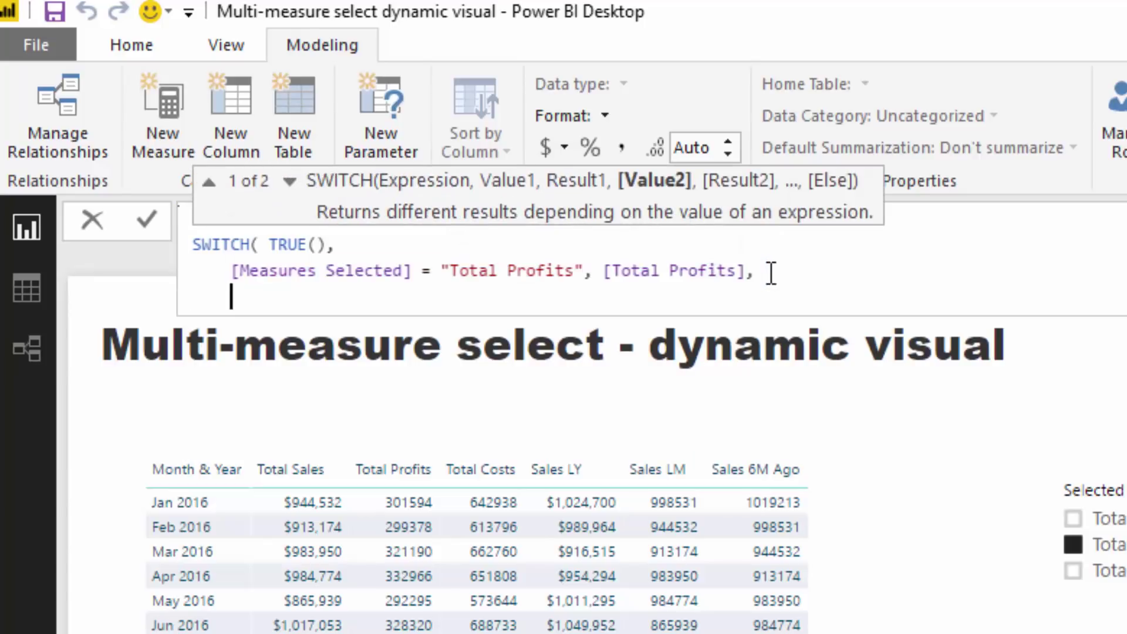
key("ctrl+v")
key("shift+Return")
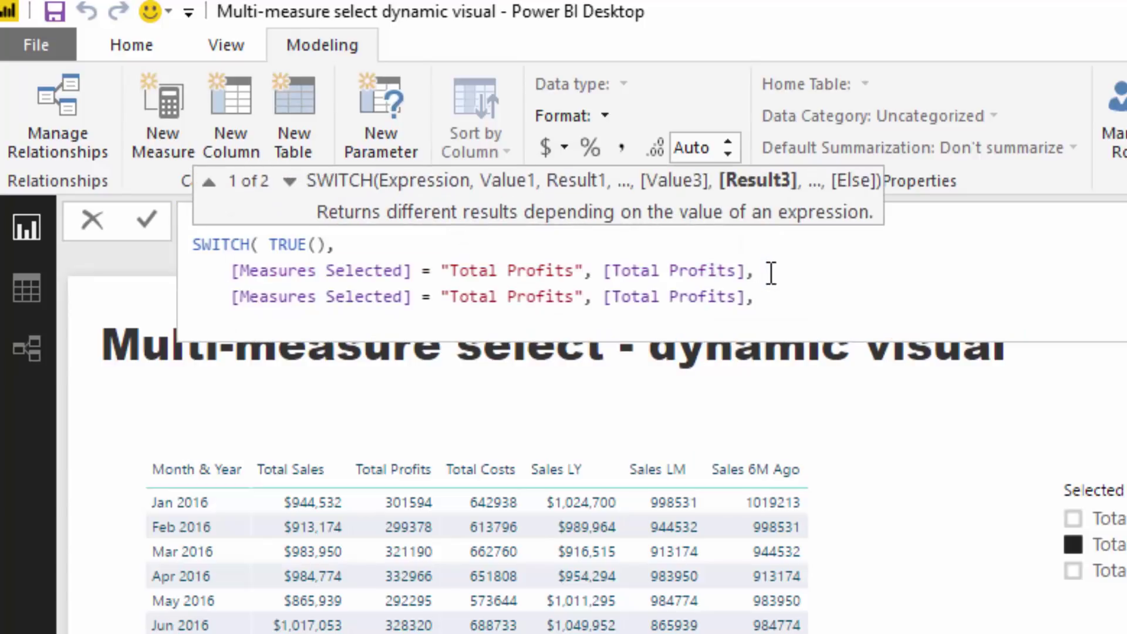
key("ctrl+v")
key("shift+Return")
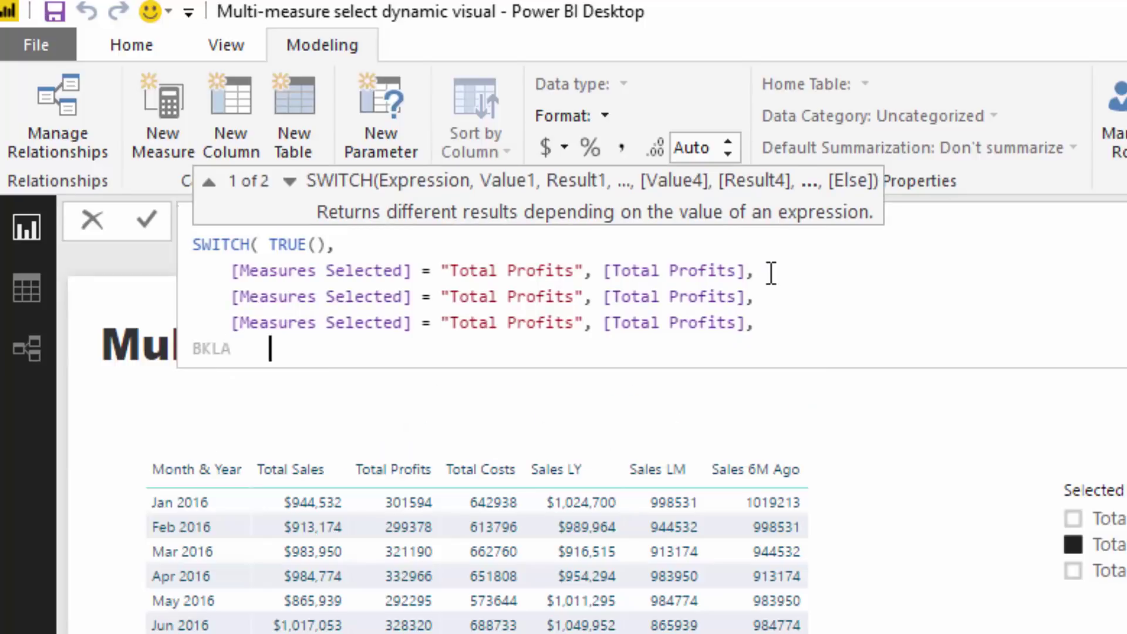
- Finish the SWITCH formula with BLANK() as the fallback result and close the outer parenthesis
key("BackSpace")
key("BackSpace")
type("L")
key("Tab")
type(") ")
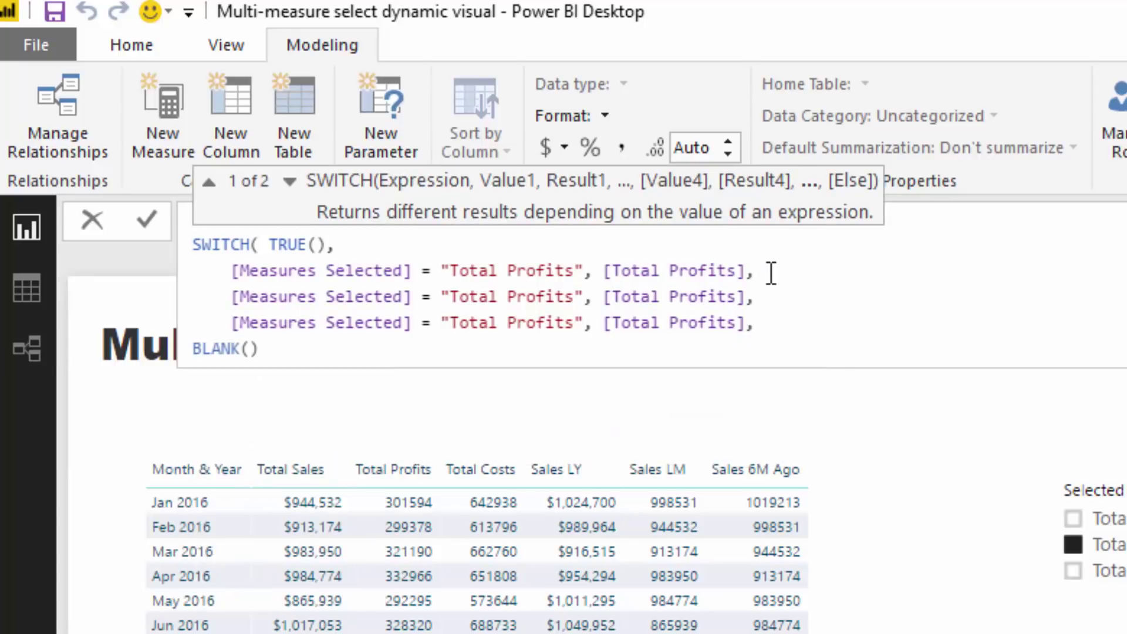
type(")")
- Change the compared text in the second and third conditions to "Total Sales" and "Total Costs"
left_click(575, 297)
key("ctrl+shift+Left")
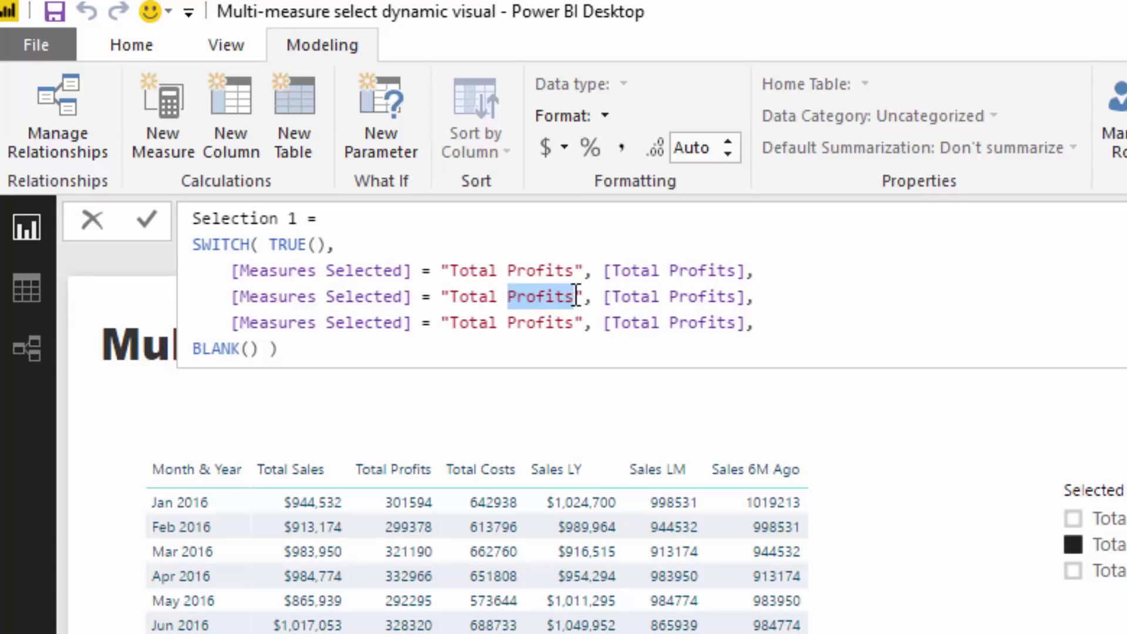
type("Sales")
key("Down")
key("ctrl+shift+Left")
type("Costs")
- Change the results of the second and third conditions to [Total Sales] and [Total Costs], and commit the Selection 1 measure
left_click(727, 296)
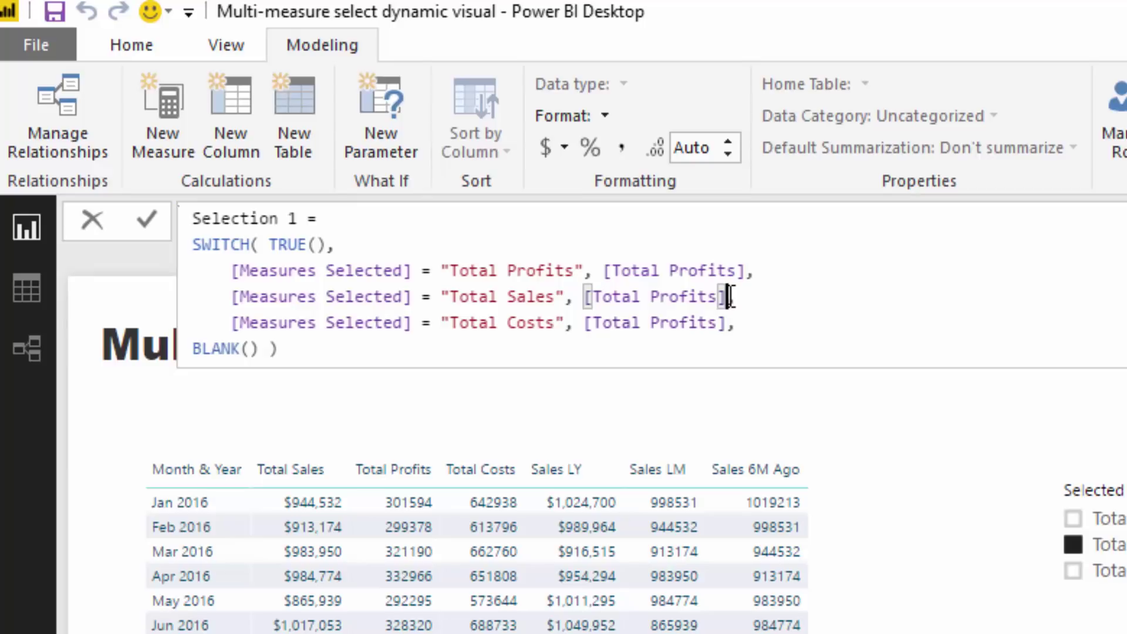
key("BackSpace")
key("BackSpace")
key("BackSpace")
key("BackSpace")
key("BackSpace")
key("BackSpace")
key("BackSpace")
key("BackSpace")
type("Sales]")
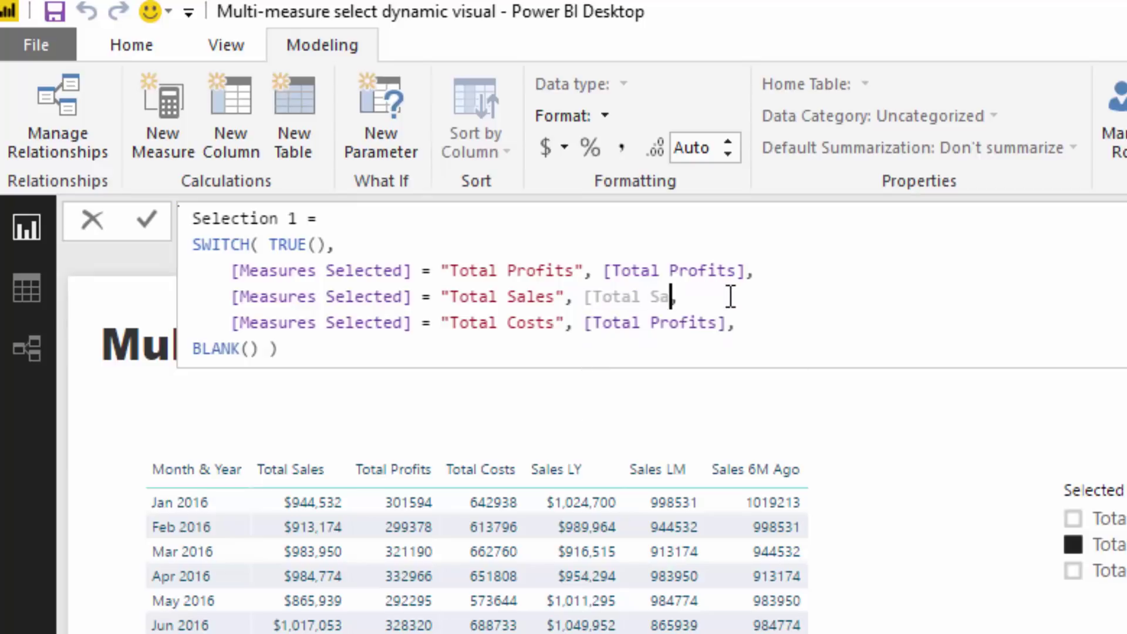
key("Down")
key("ctrl+shift+Left")
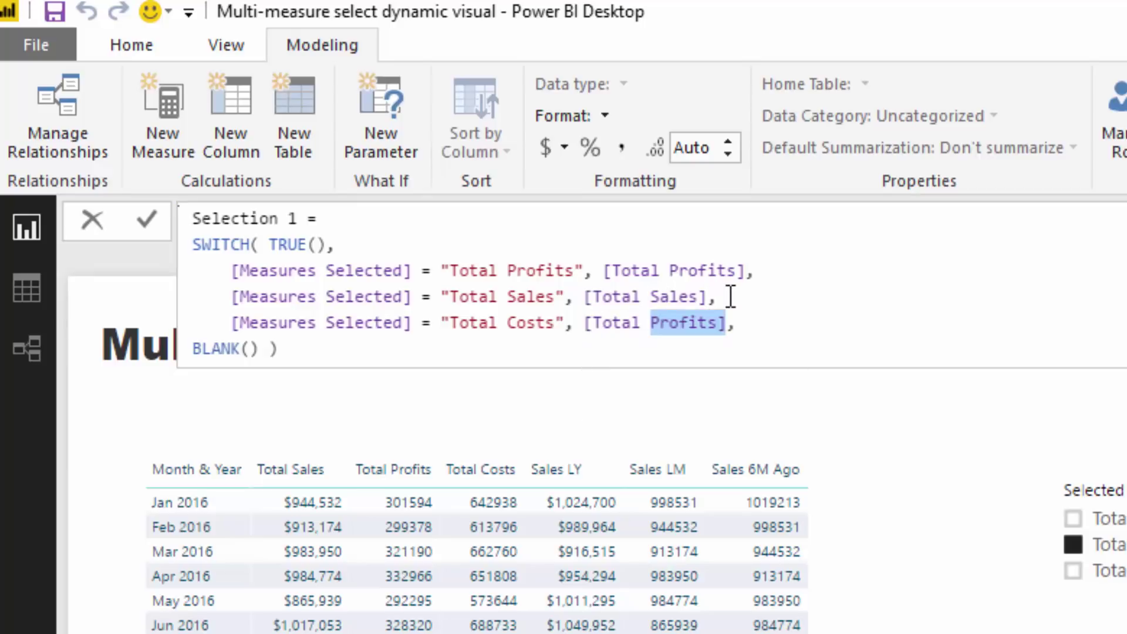
type("Costs]")
key("Down")
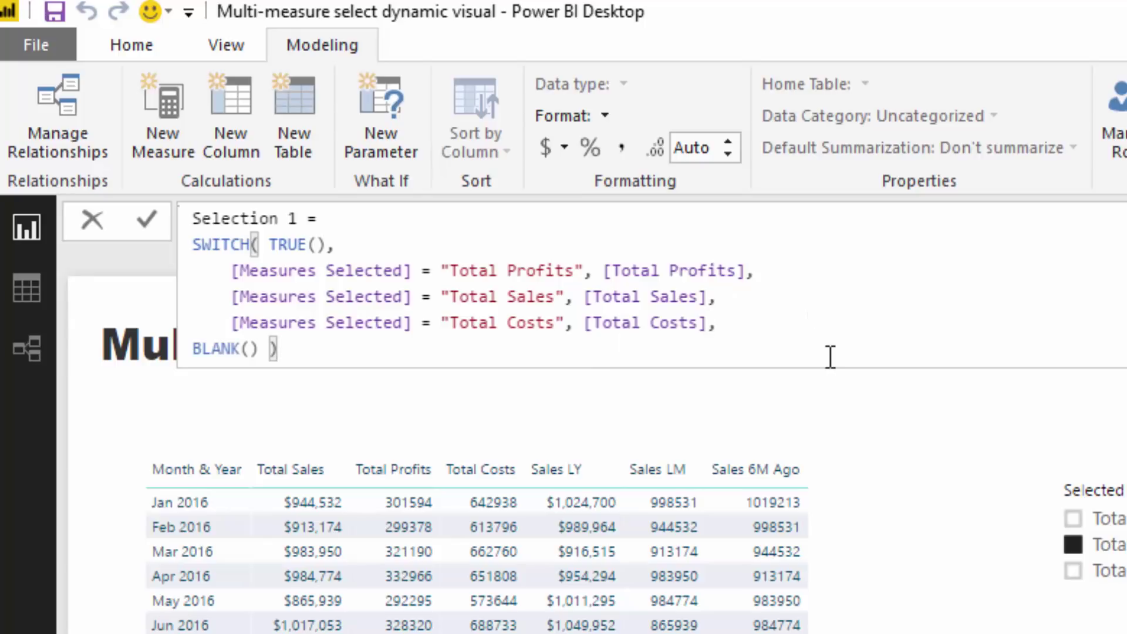
key("Return")
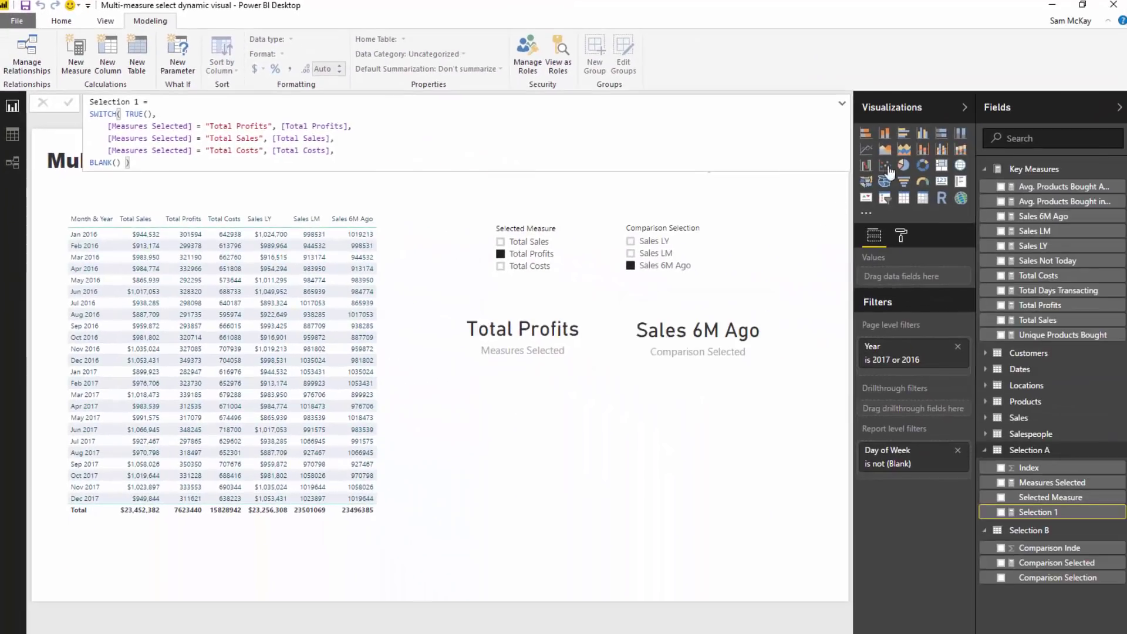
- Add a clustered column chart of Selection 1 by Month & Year and widen it across the space beneath the two cards
left_click(675, 437)
left_click(922, 133)
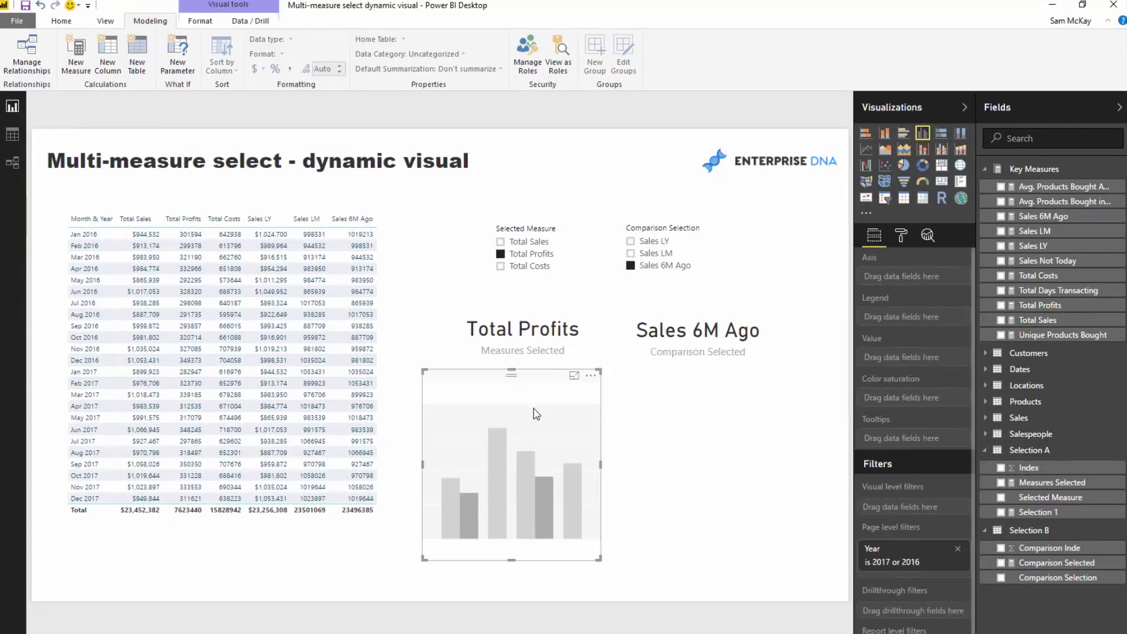
left_click_drag(1034, 512, 877, 358)
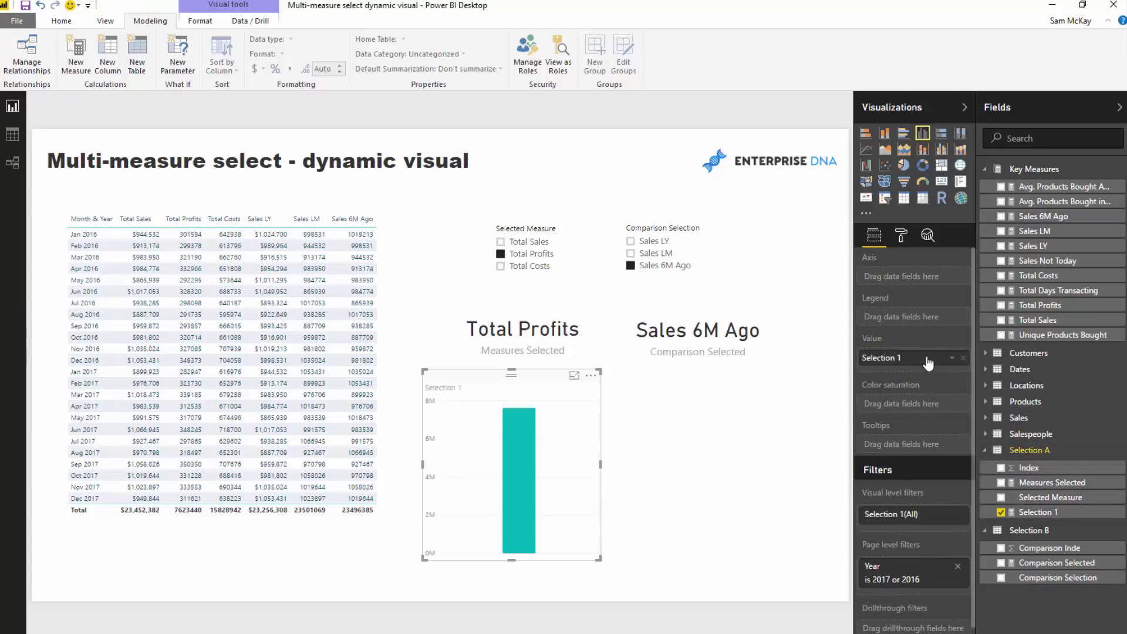
left_click(1024, 370)
left_click_drag(1039, 432, 916, 276)
left_click_drag(607, 565, 834, 555)
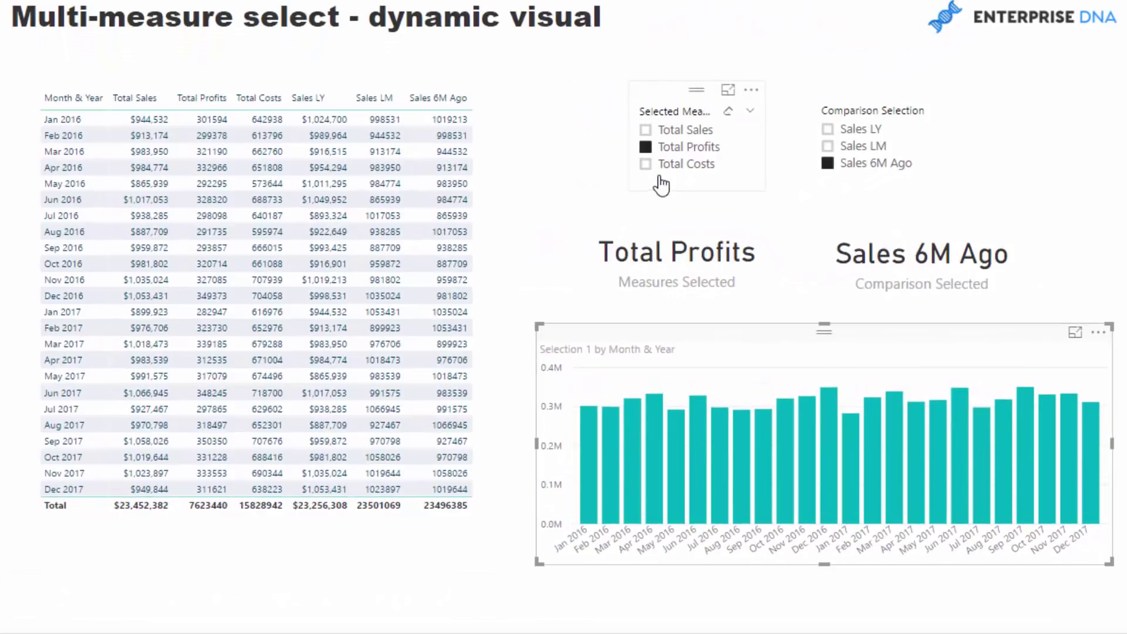
- Switch the Selected Measure slicer to Total Costs and on to Total Sales, and nudge the slicer and the monthly table into place
left_click(646, 165)
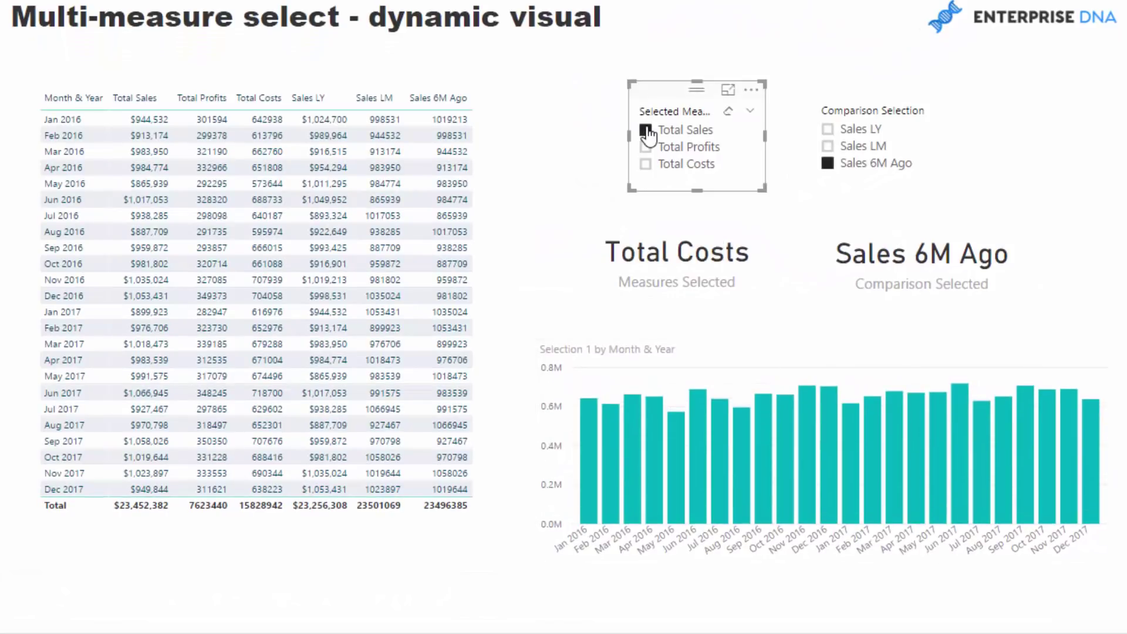
left_click_drag(685, 88, 690, 83)
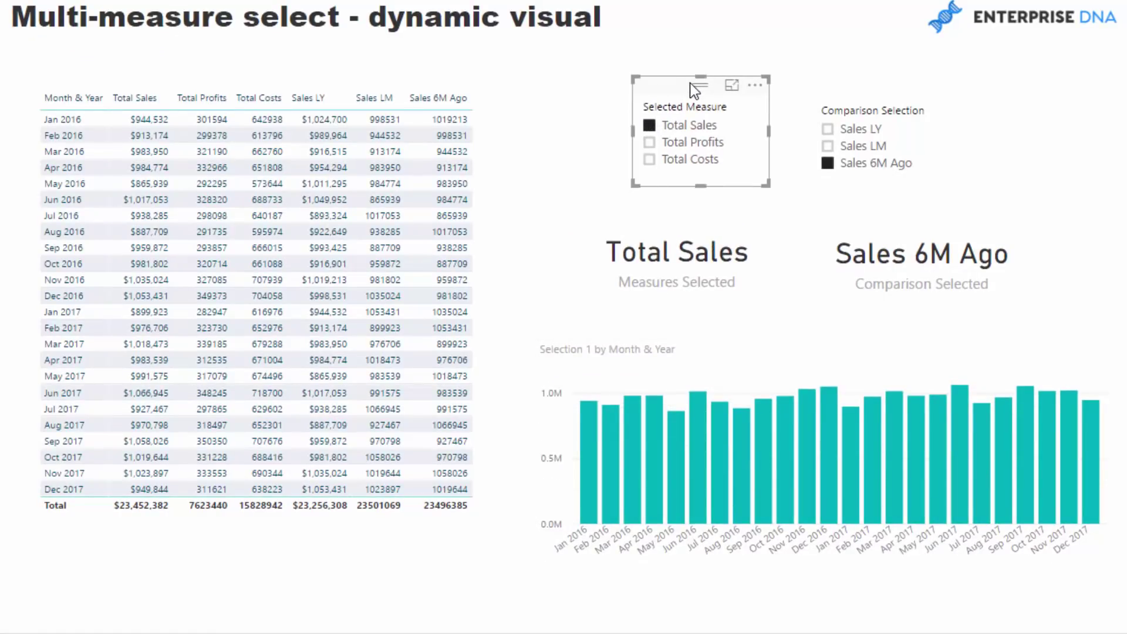
left_click_drag(427, 79, 413, 82)
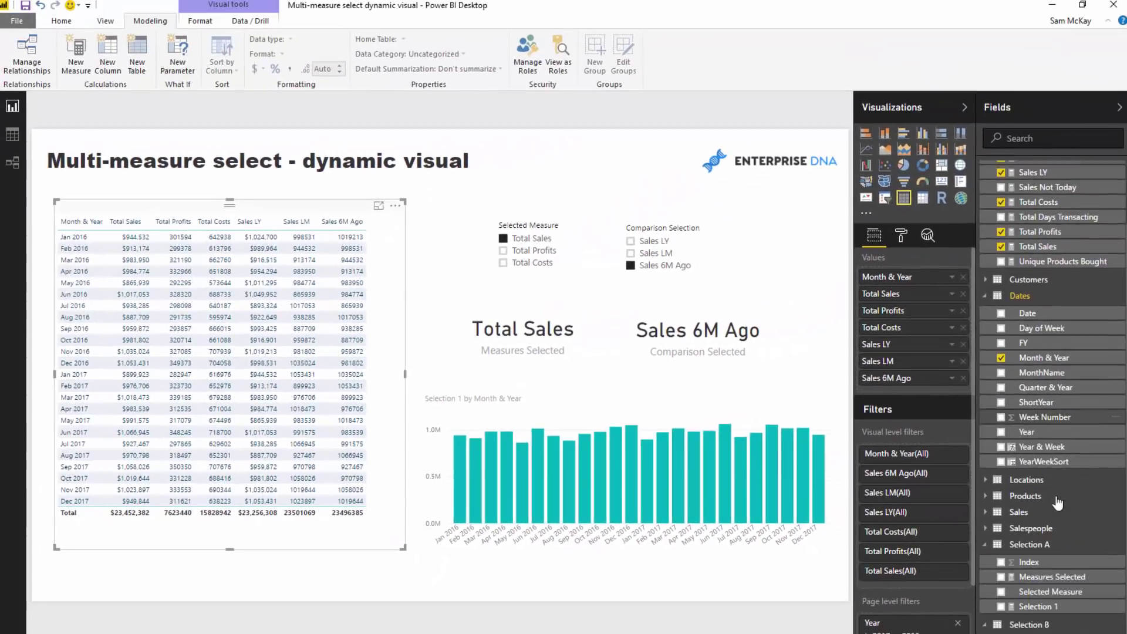
- Copy the whole Selection 1 formula into a new measure and name it Selection 2
scroll(1051, 352, "down", 3)
left_click(1052, 559)
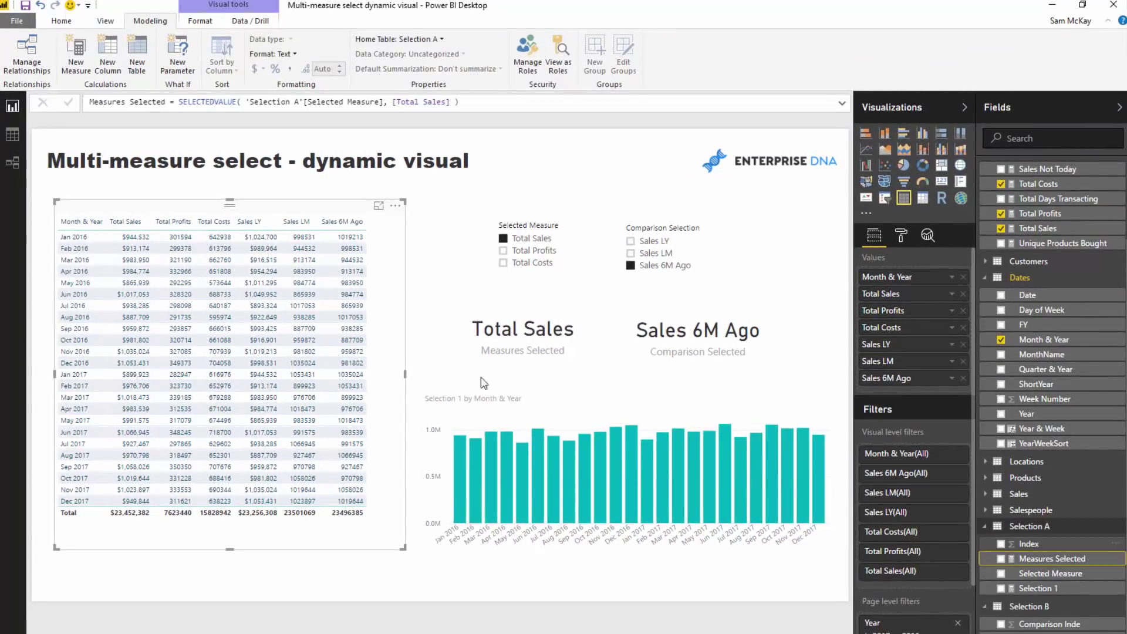
left_click(1048, 588)
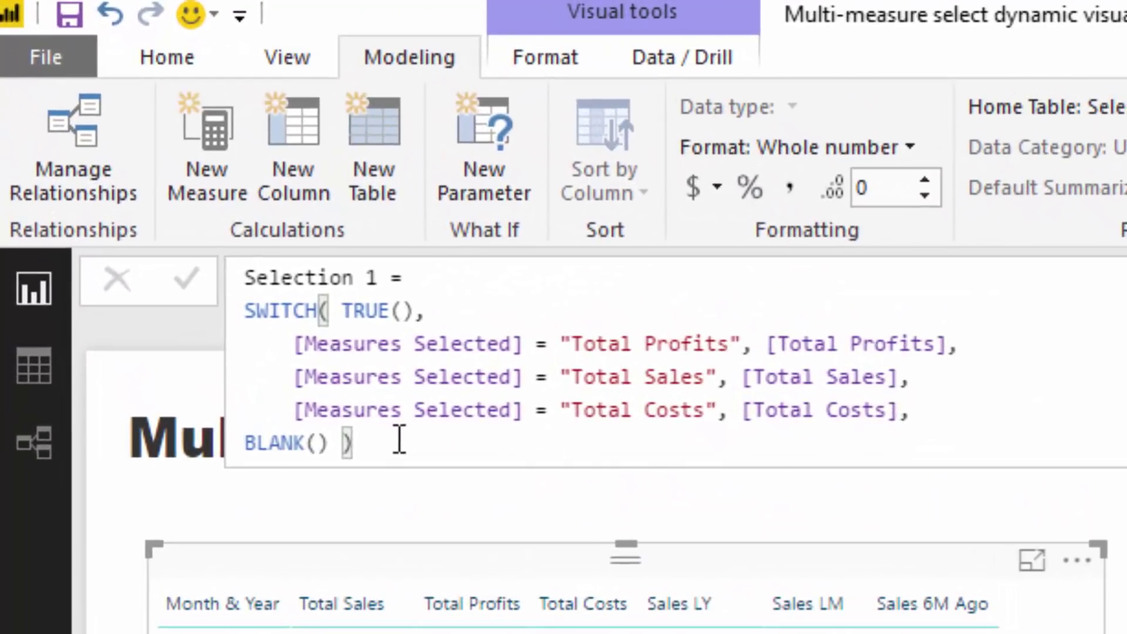
left_click_drag(371, 412, 142, 208)
key("ctrl+c")
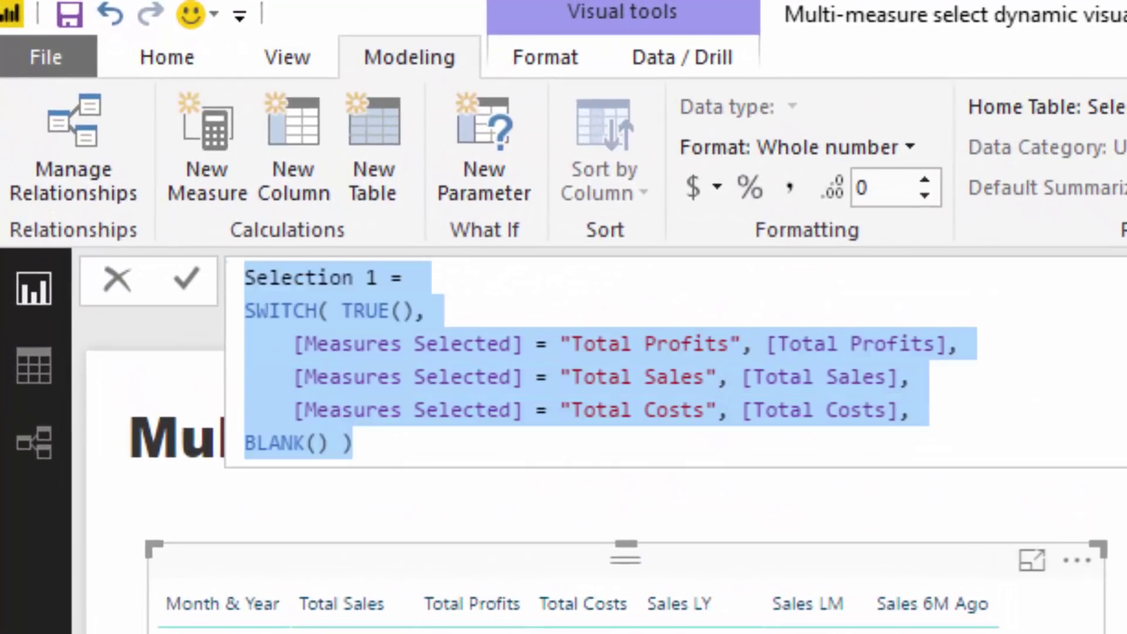
left_click(227, 147)
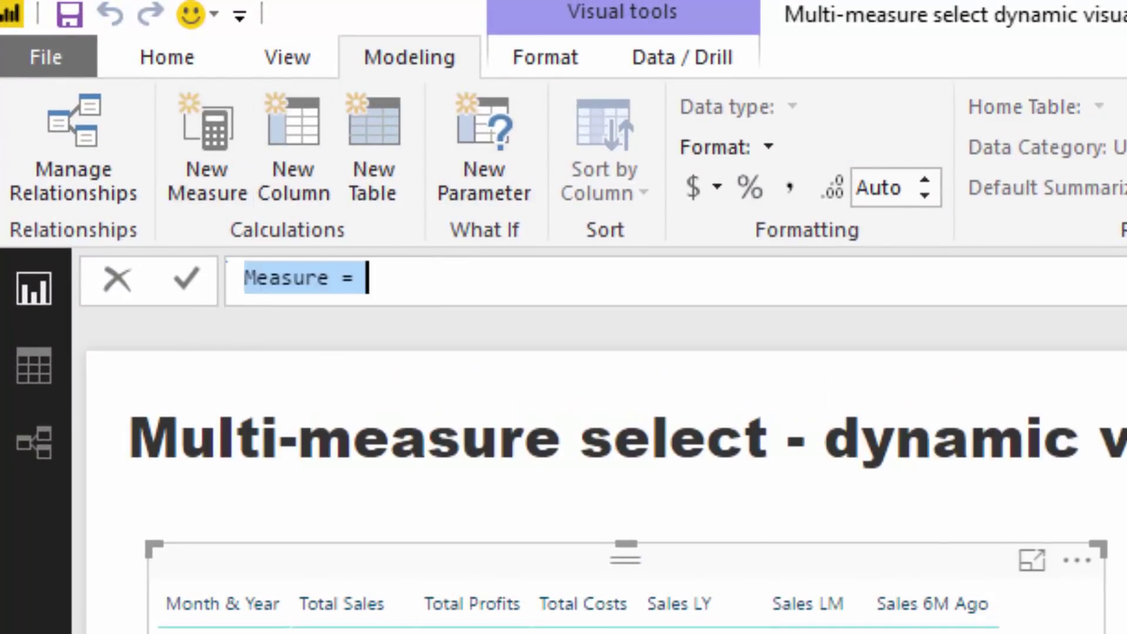
key("ctrl+v")
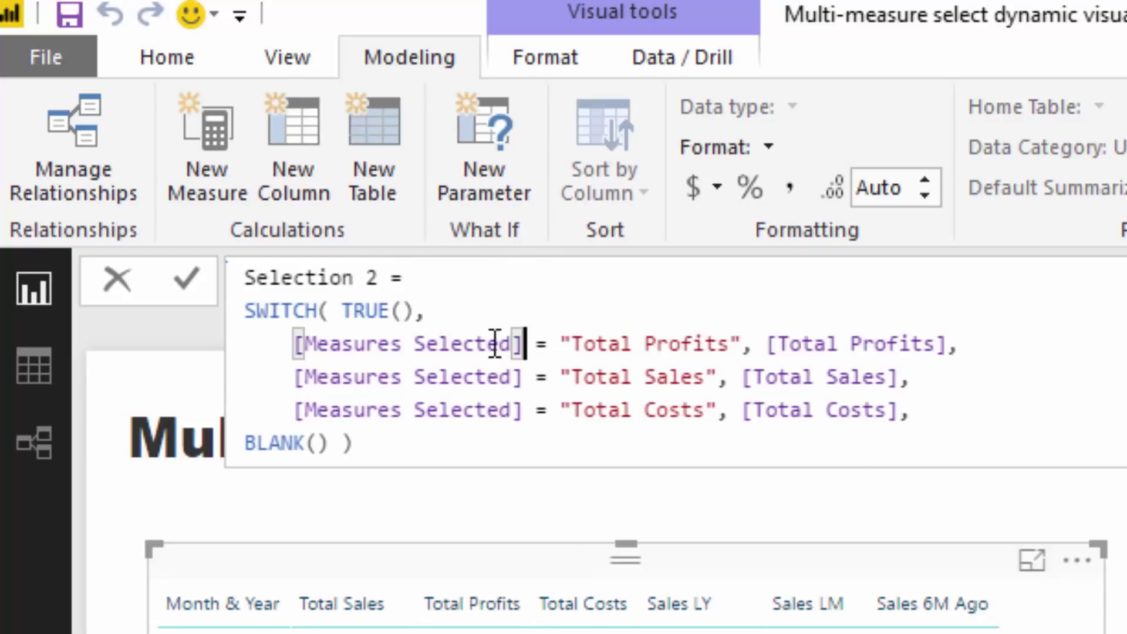
- Replace [Measures Selected] with [Comparison Selected] in the first condition of the Selection 2 formula
left_click_drag(521, 343, 292, 343)
type("[com")
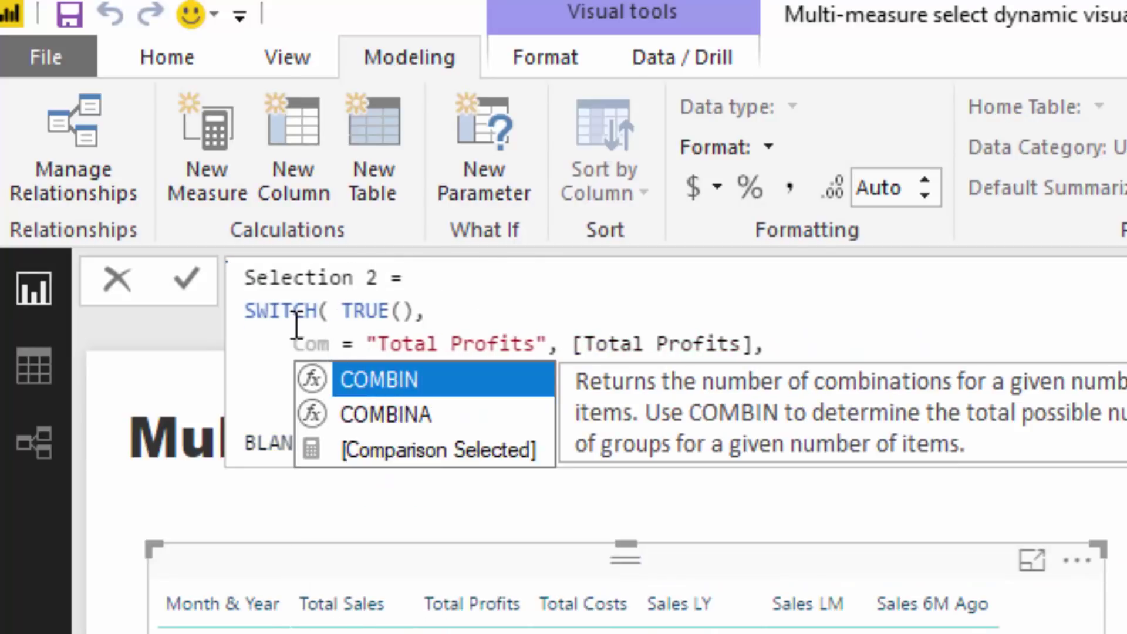
key("Down")
key("Down")
key("Tab")
- Copy [Comparison Selected] over [Measures Selected] in the second and third conditions
left_click(303, 344, "shift")
left_click(293, 344, "shift")
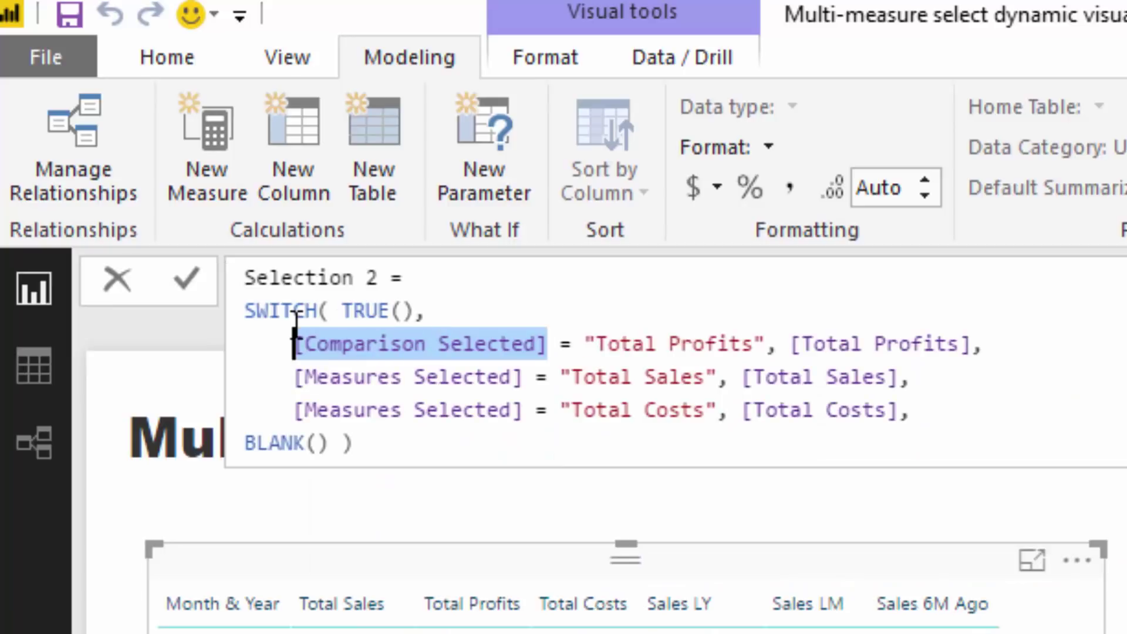
key("ctrl+c")
left_click_drag(522, 376, 294, 376)
key("ctrl+v")
left_click_drag(520, 407, 295, 410)
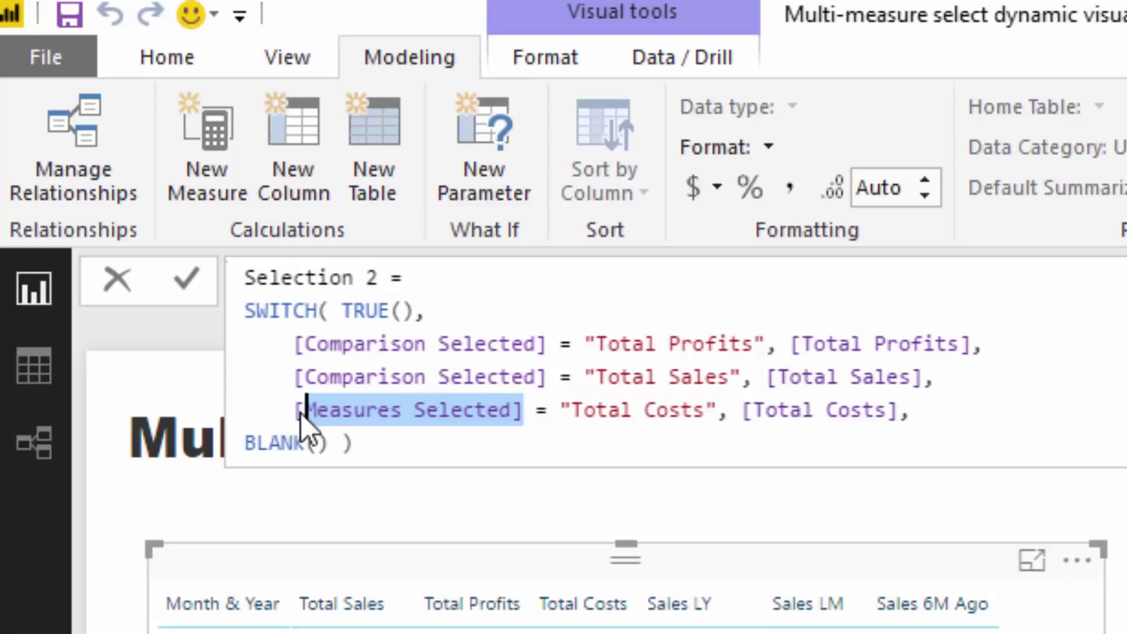
key("ctrl+v")
- Change the compared text in the first and second conditions to "Sales LY" and "Sales LM"
left_click_drag(765, 345, 755, 345)
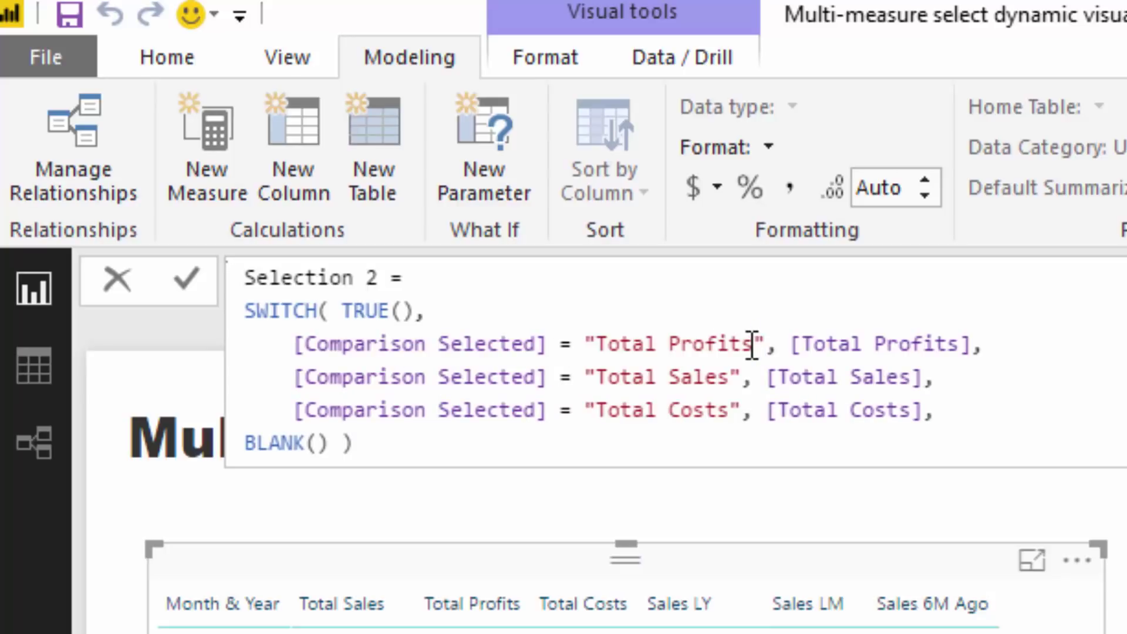
key("ctrl+shift+Left")
key("ctrl+shift+Left")
type("Sales LY")
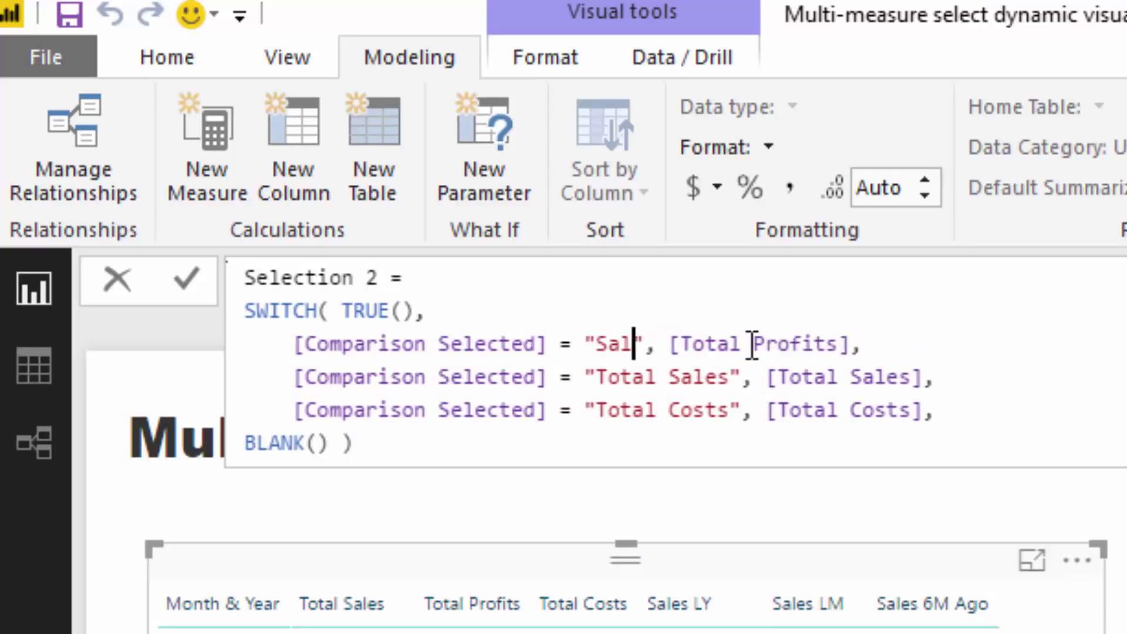
key("Down")
key("Right")
key("Right")
key("ctrl+shift+Left")
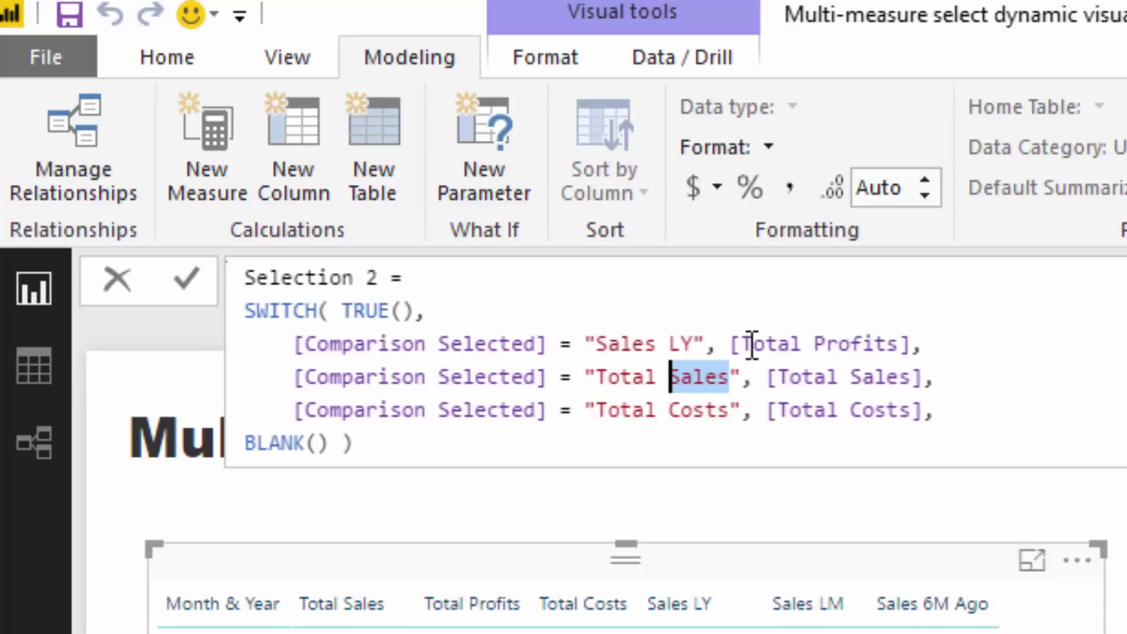
key("ctrl+shift+Left")
type("Sales LM")
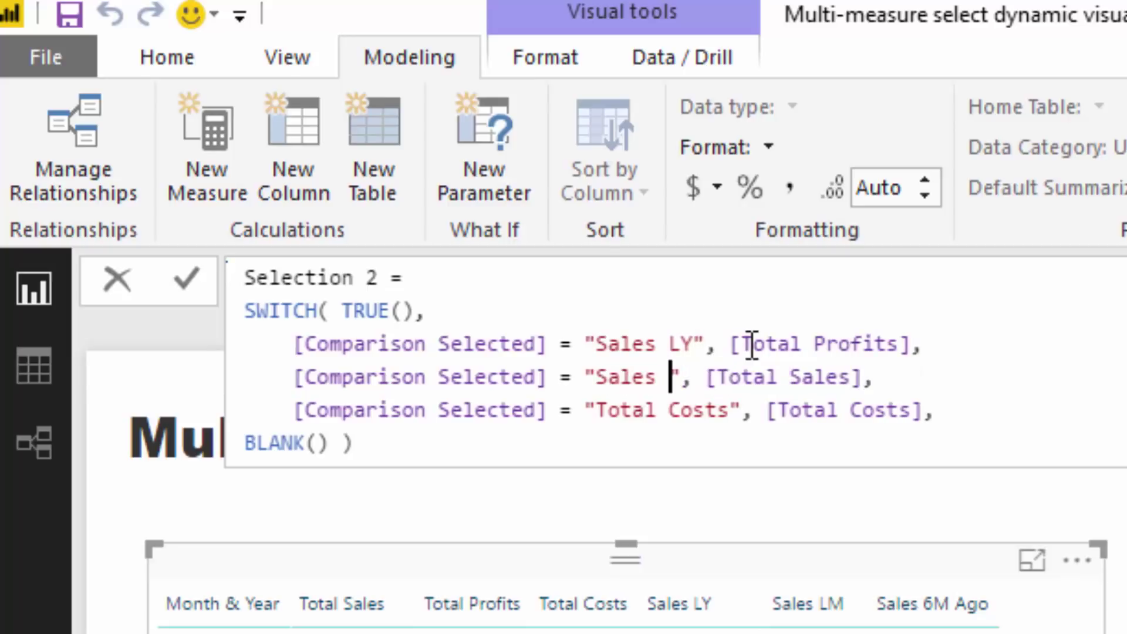
- Change the compared text in the third condition to "Sales 6M Ago"
key("Down")
key("Right")
key("Right")
key("Right")
key("ctrl+shift+Left")
key("ctrl+shift+Left")
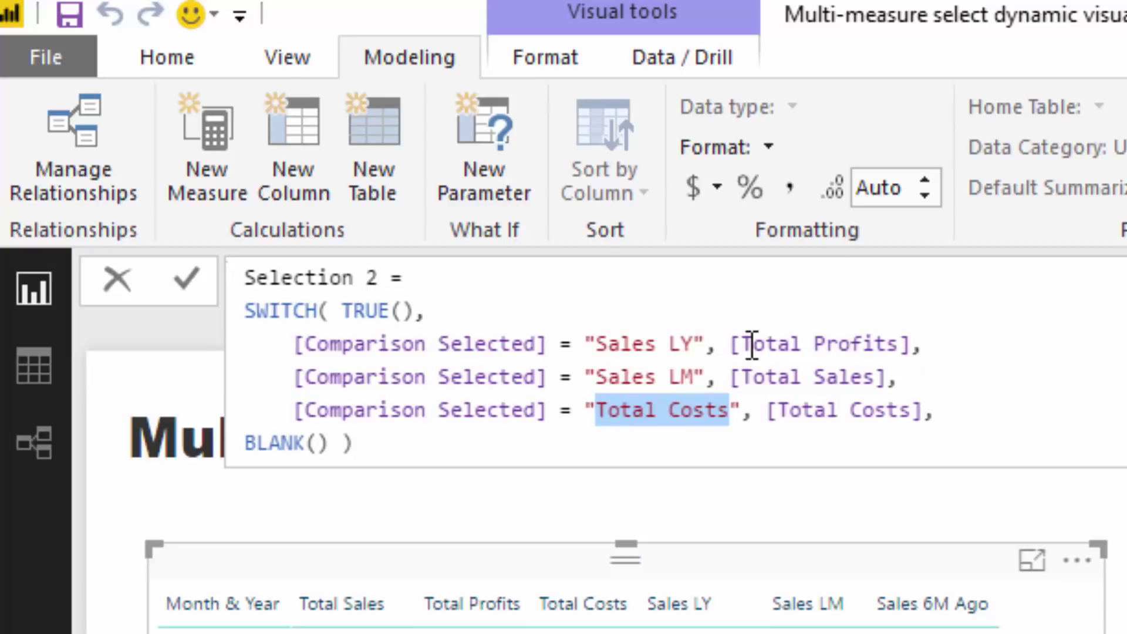
type("Sales ")
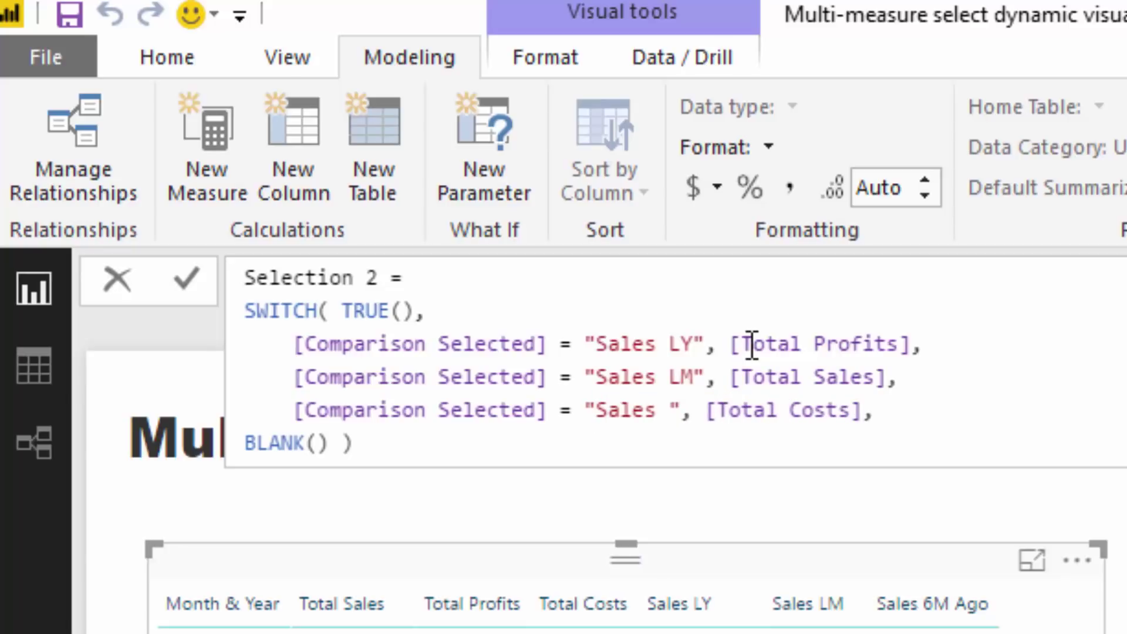
type("6M Ago")
- Replace the first condition's result, [Total Profits], with the [Sales LY] measure
left_click(911, 343)
key("ctrl+shift+Left")
key("ctrl+shift+Left")
key("ctrl+shift+Left")
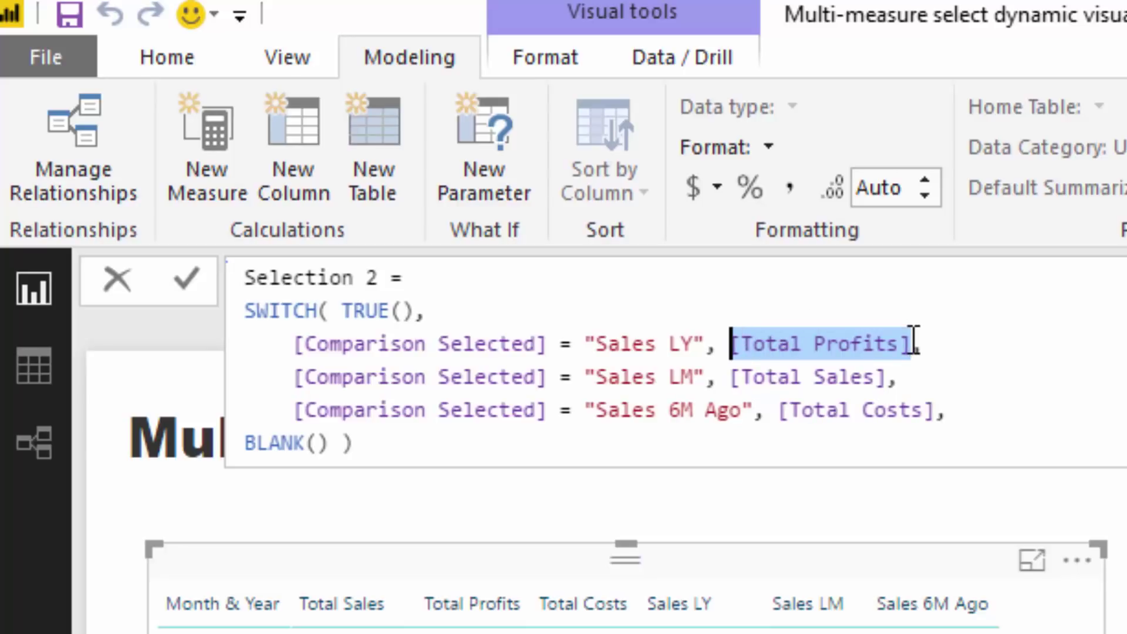
type("Sales")
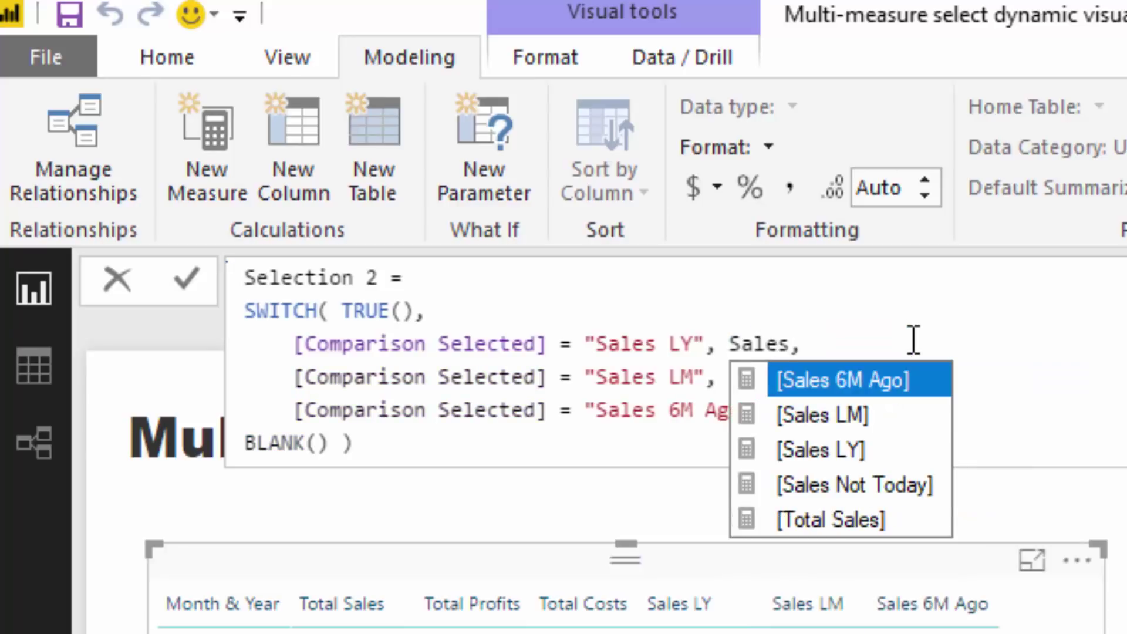
key("Down")
key("Down")
key("Tab")
- Replace the second condition's result, [Total Sales], with the [Sales LM] measure
key("Down")
key("Right")
key("Right")
key("Right")
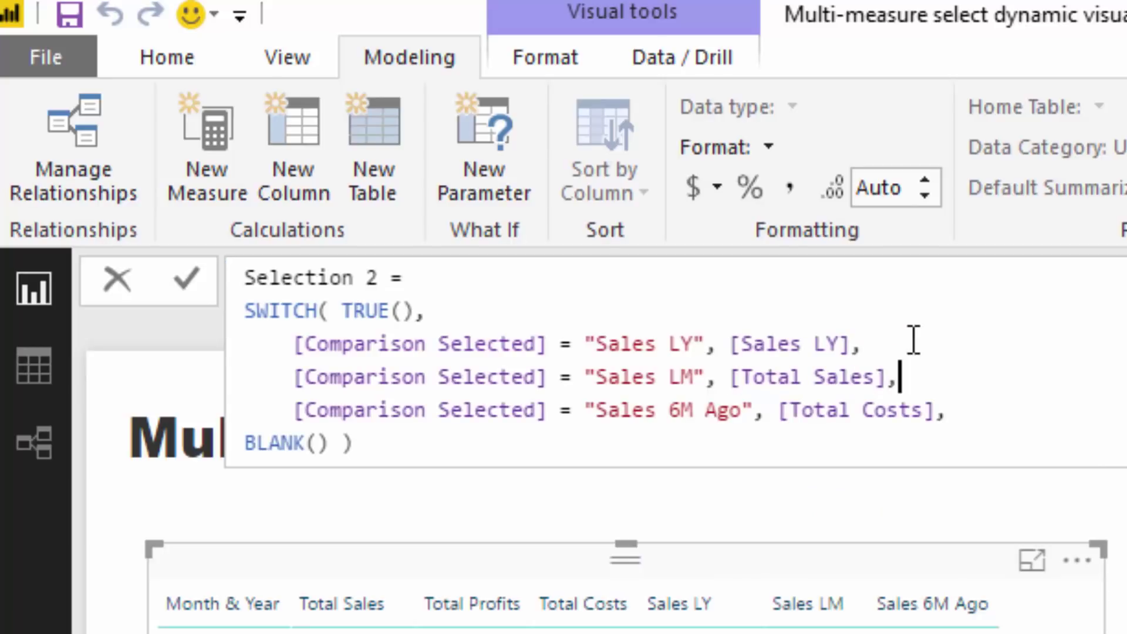
key("ctrl+shift+Left")
key("ctrl+shift+Left")
key("ctrl+shift+Left")
type("Sales")
key("Down")
key("Tab")
- Replace the third condition's result, [Total Costs], with [Sales 6M Ago] and commit the Selection 2 measure
key("Down")
key("Right")
key("Right")
key("Right")
key("Right")
key("Right")
key("Right")
key("ctrl+shift+Left")
key("shift+Left")
key("shift+Left")
key("shift+Left")
key("shift+Left")
key("shift+Left")
key("shift+Left")
key("shift+Left")
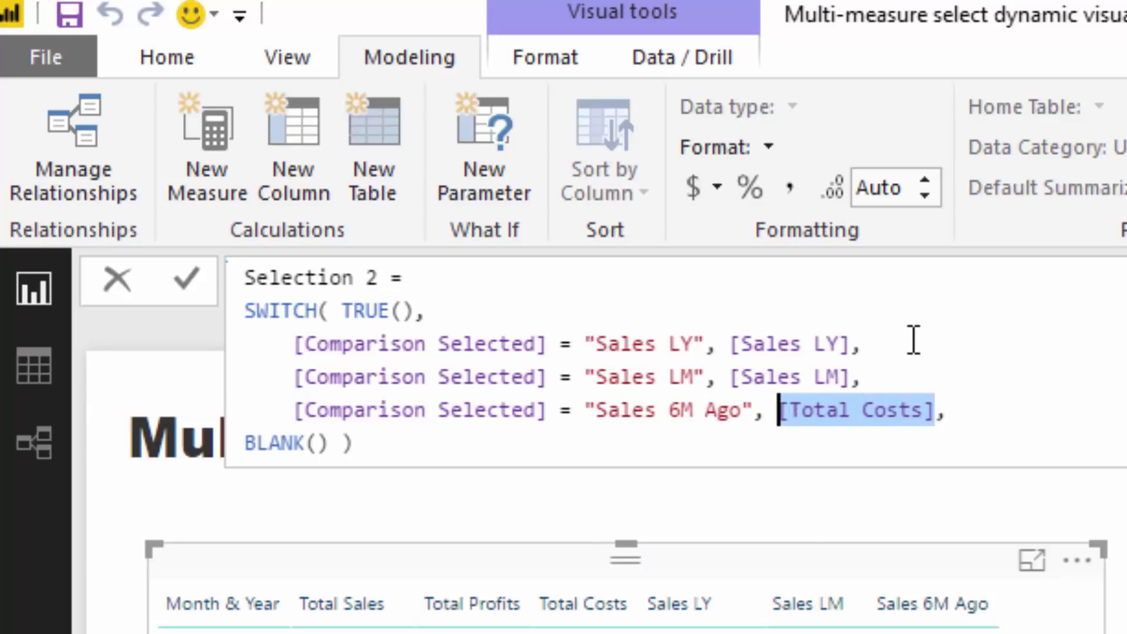
type("Sales")
key("Down")
key("Down")
key("Up")
key("Up")
key("Tab")
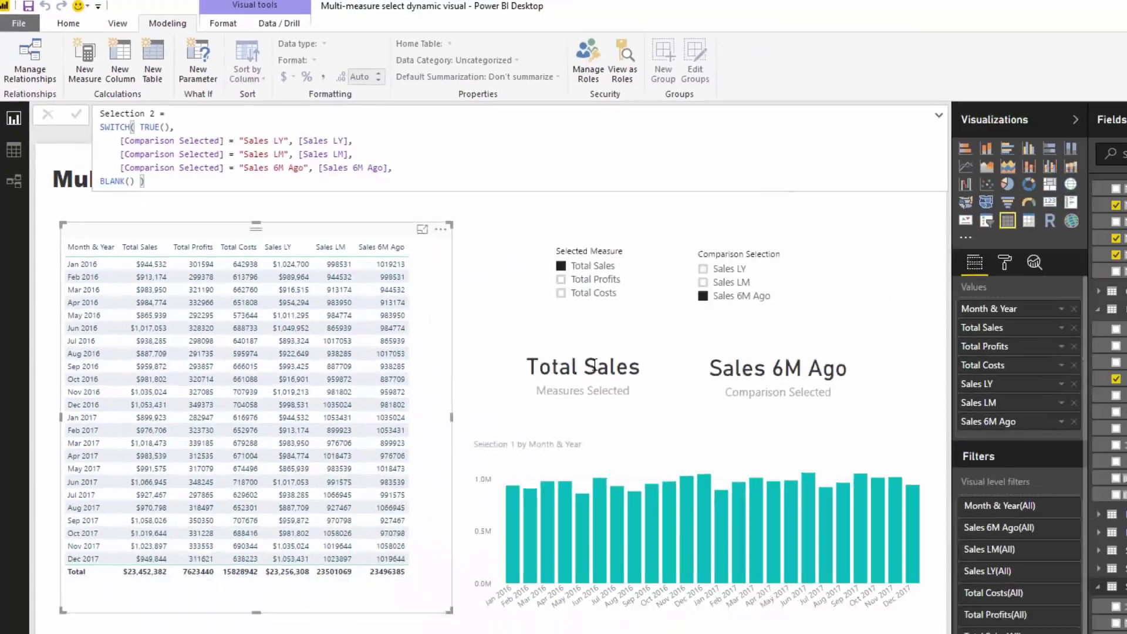
key("Return")
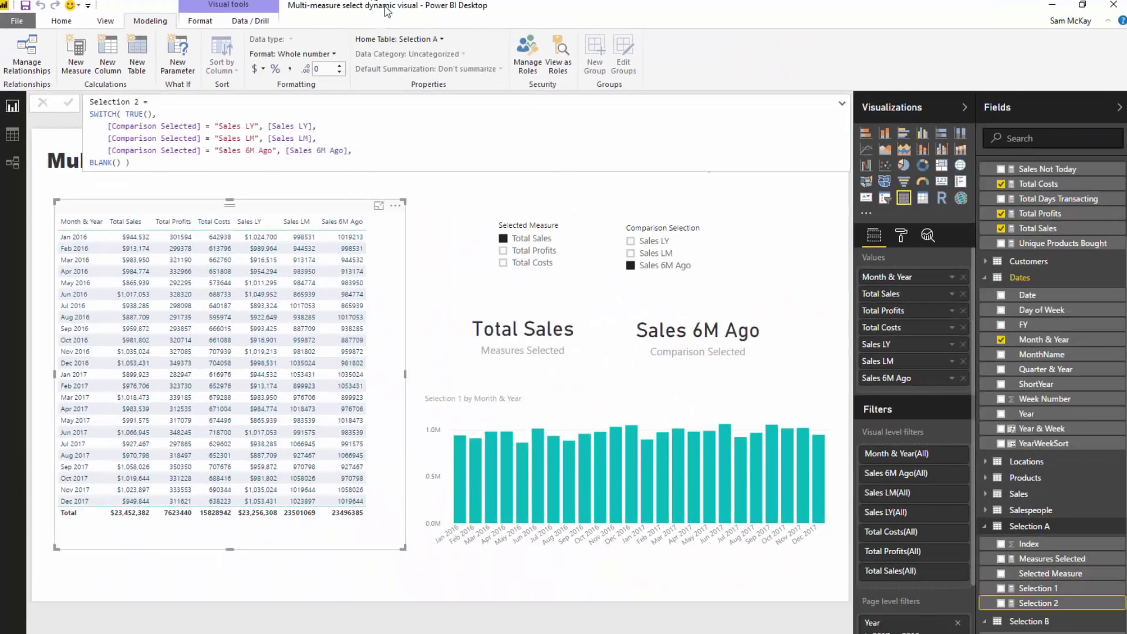
- Set the home table of Selection 2 to Selection B and add the measure to the column chart's values beneath Selection 1
left_click(415, 40)
left_click(405, 185)
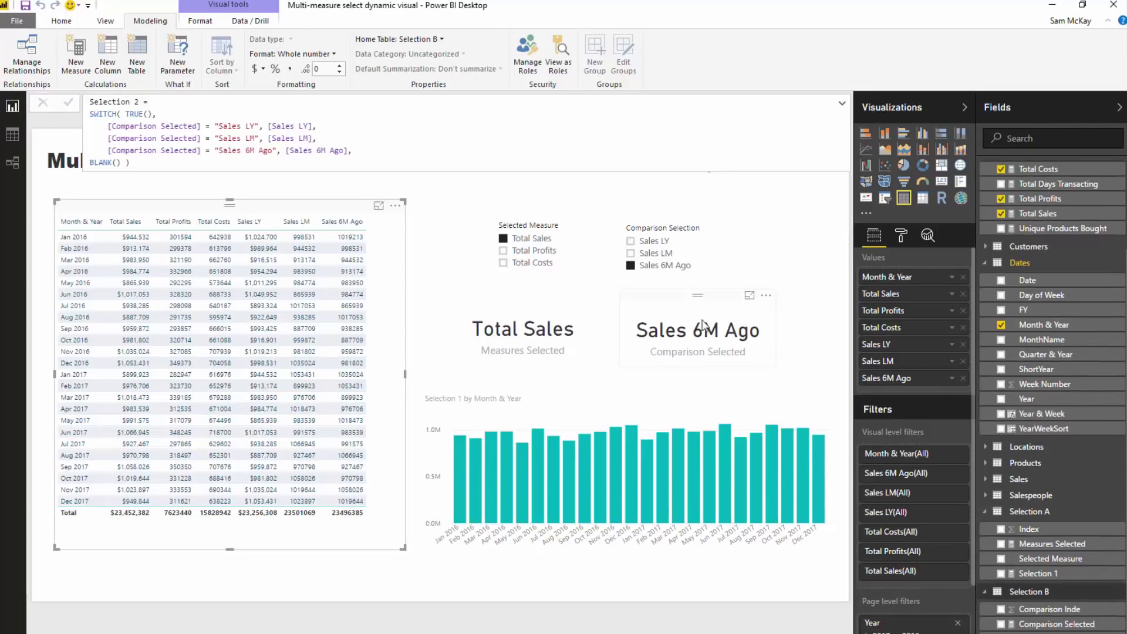
left_click(594, 388)
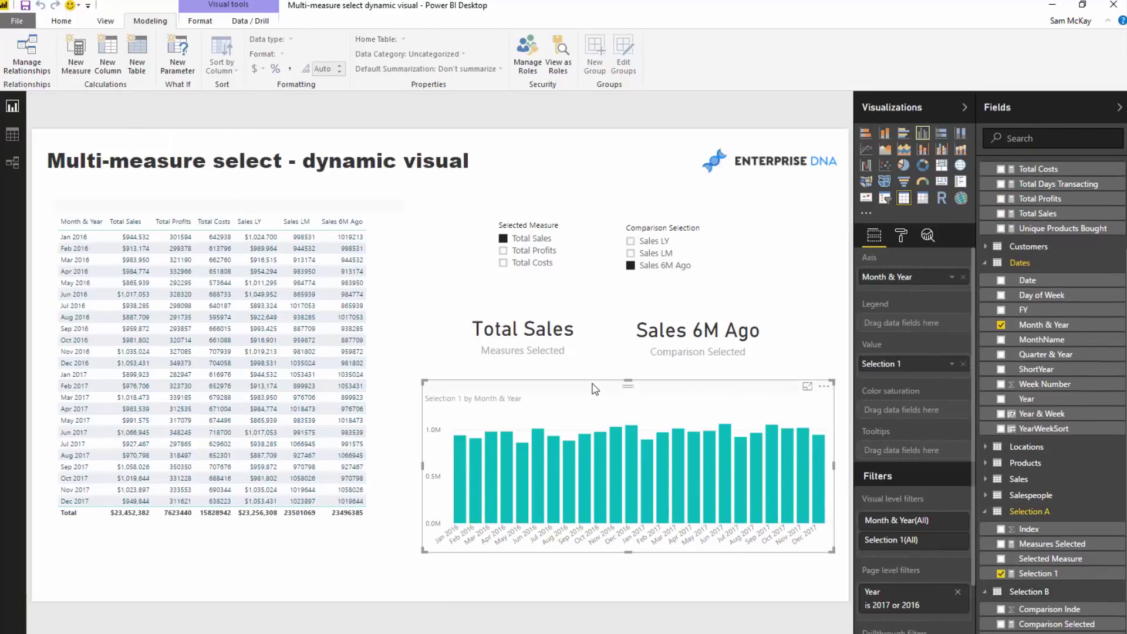
left_click_drag(1033, 600, 913, 379)
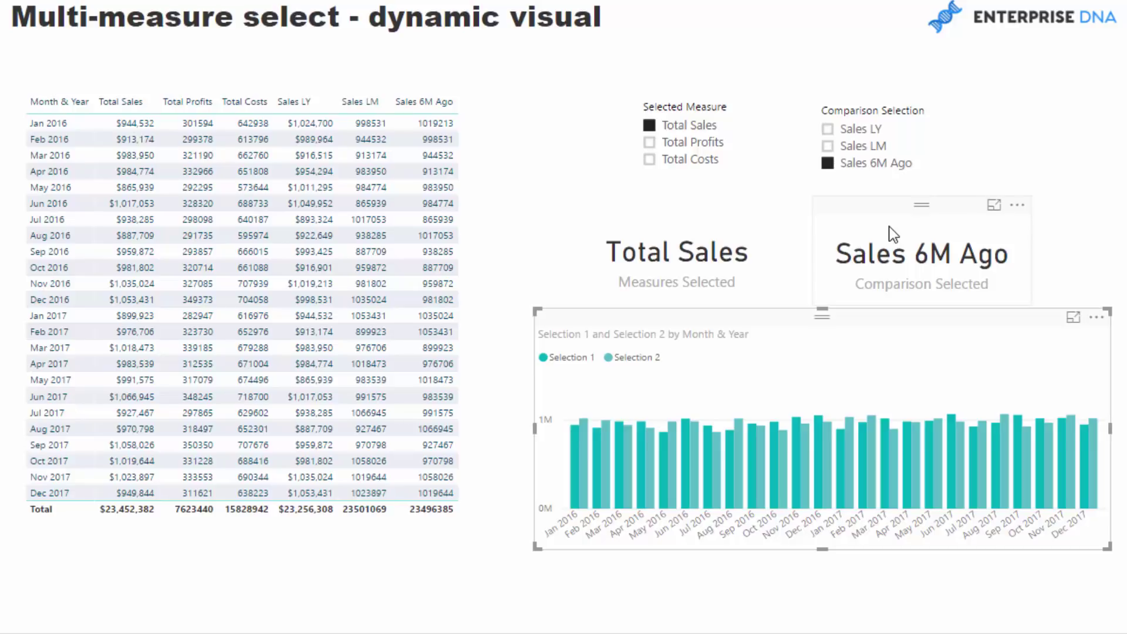
- Shrink the Comparison Selected card slightly and shift it and the Comparison Selection slicer up
left_click(893, 227)
left_click_drag(1038, 305, 1022, 295)
left_click_drag(952, 241, 949, 222)
left_click_drag(867, 98, 886, 89)
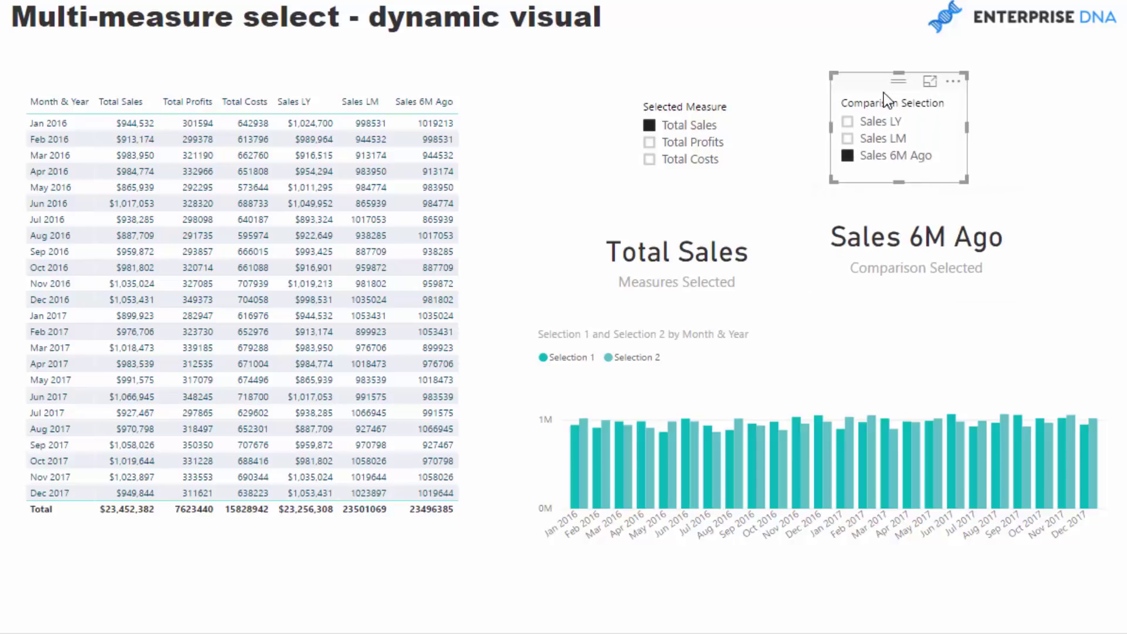
- Move the Selected Measure slicer up, shrink the Measures Selected card, and line up the two cards beneath their slicers
left_click_drag(670, 86, 649, 79)
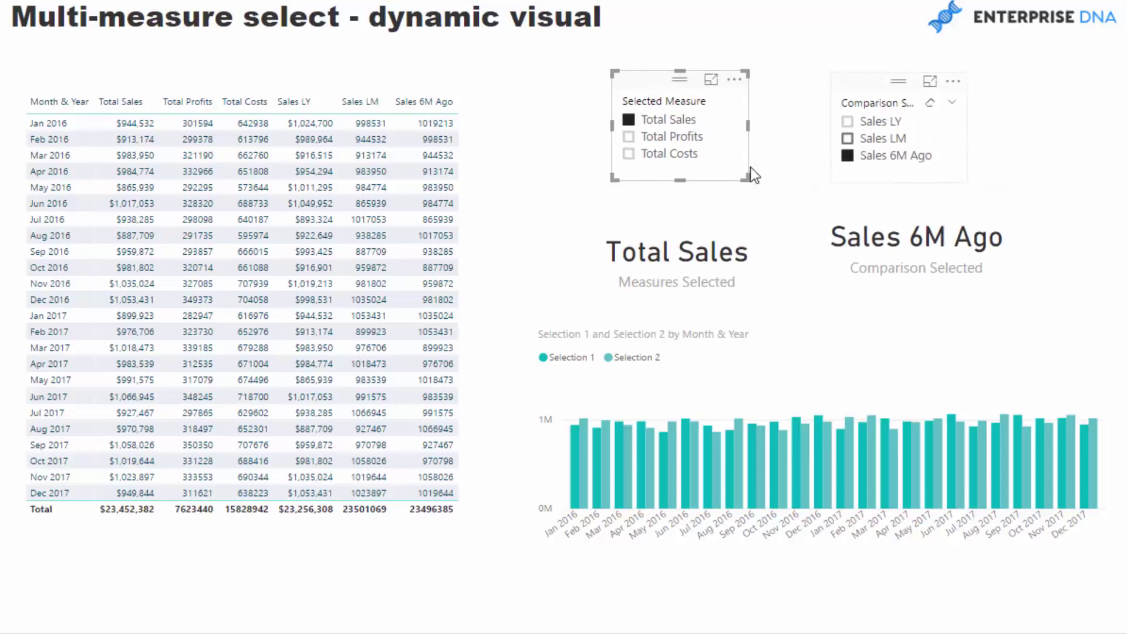
mouse_move(678, 239)
left_mouse_down()
mouse_move(681, 254)
mouse_move(686, 239)
left_mouse_up()
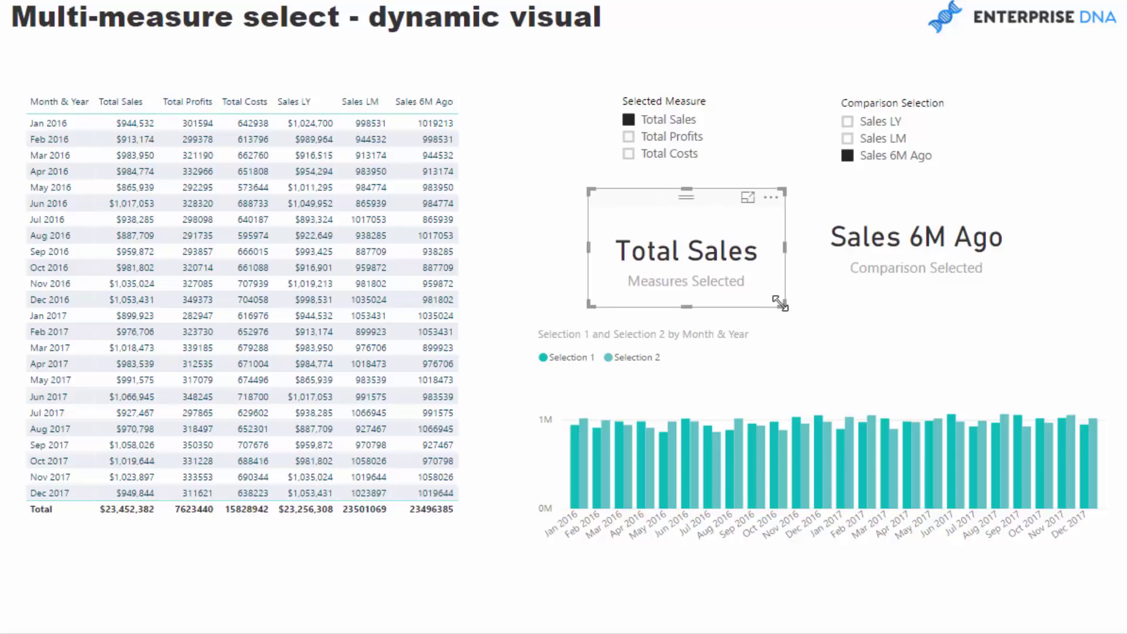
left_click_drag(784, 306, 761, 284)
left_click_drag(712, 252, 705, 244)
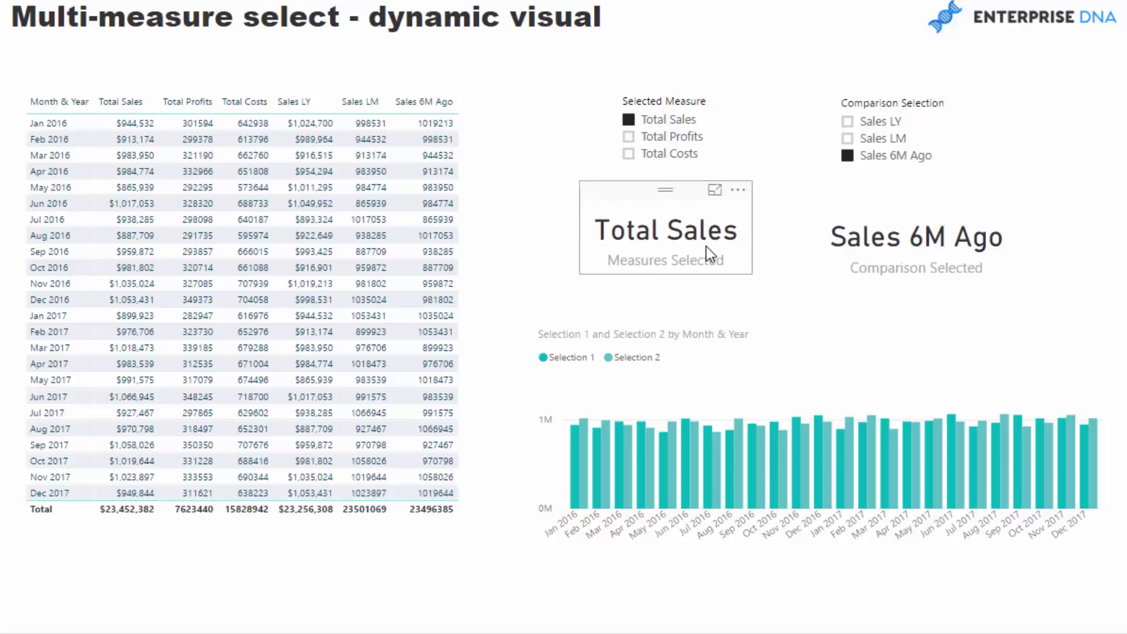
left_click(877, 232)
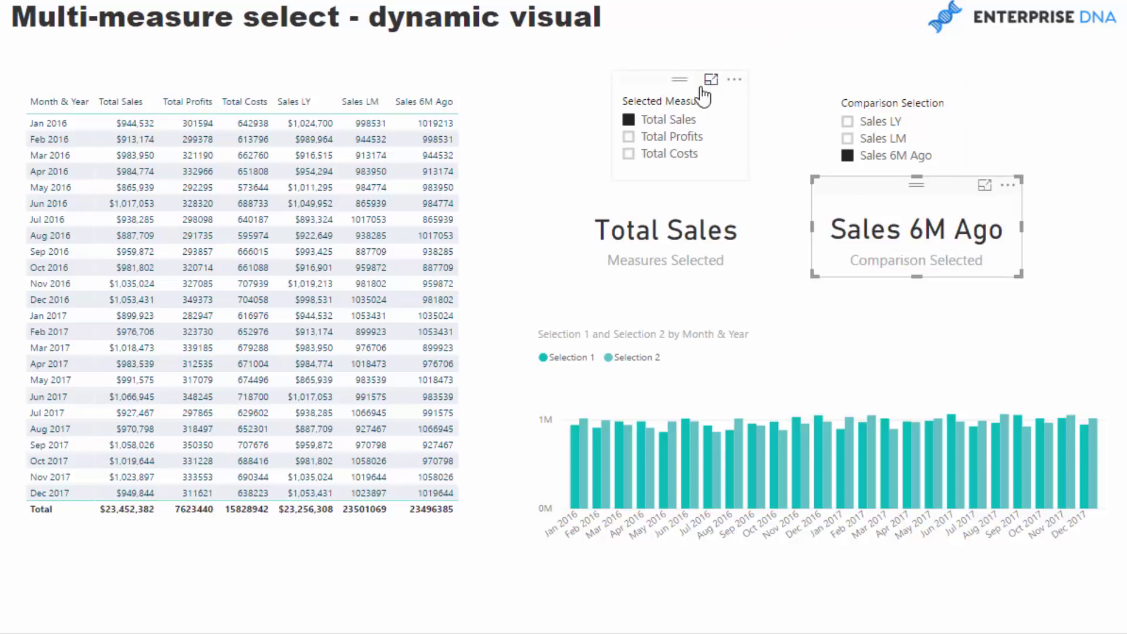
- Test the chart with different Selected Measure and Comparison Selection combinations, ending on Total Sales and Sales 6M Ago
left_click(629, 136)
left_click(847, 138)
left_click(847, 121)
left_click(847, 138)
left_click(675, 154)
left_click(847, 155)
left_click(847, 139)
left_click(681, 138)
left_click(675, 121)
left_click(870, 161)
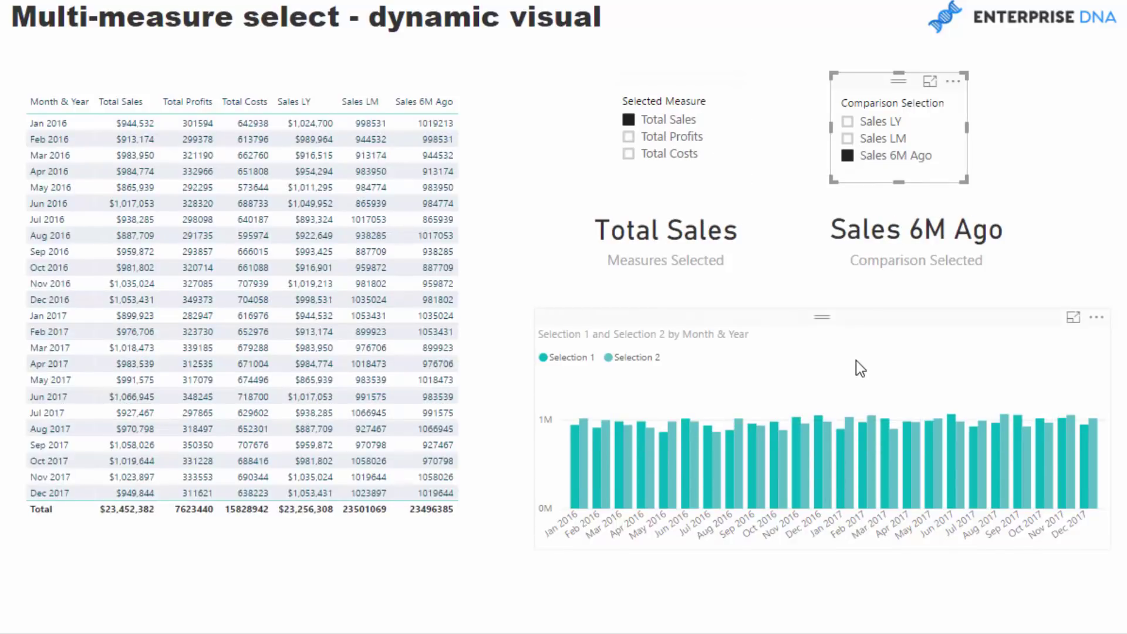
- Move the column chart up slightly, and try Total Costs and Total Profits against Sales LM, Sales LY and Sales 6M Ago
left_click(852, 340)
left_click(631, 154)
left_click(630, 137)
left_click(865, 140)
left_click(866, 123)
left_click(869, 140)
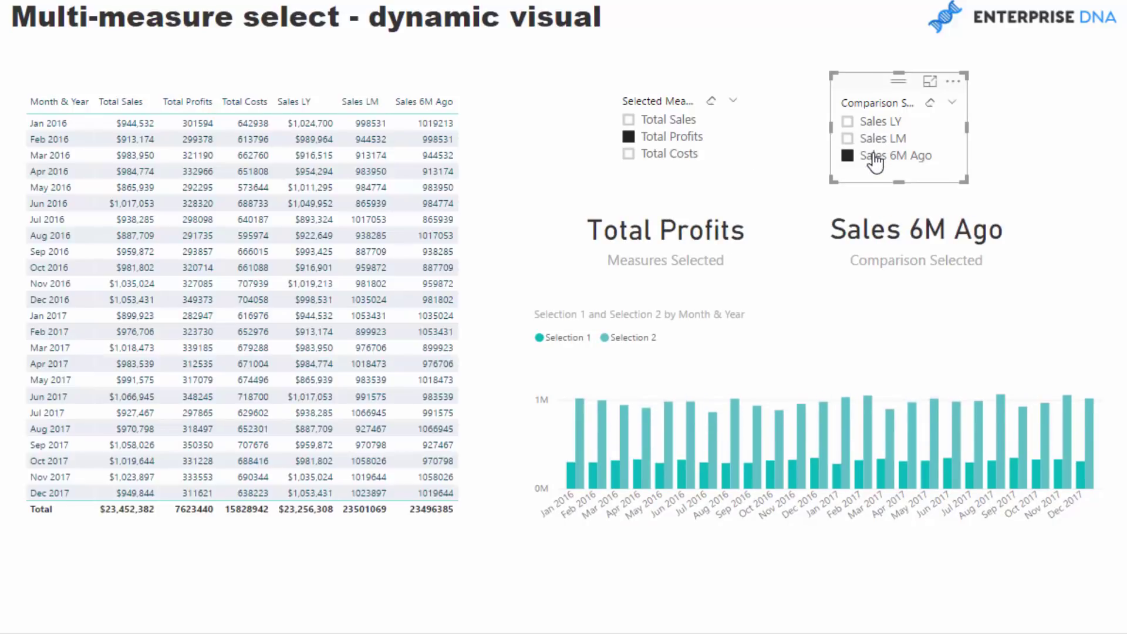
- Nudge the Selected Measure slicer into place, set it to Total Sales, and move the column chart up closer to the cards
left_click(775, 118)
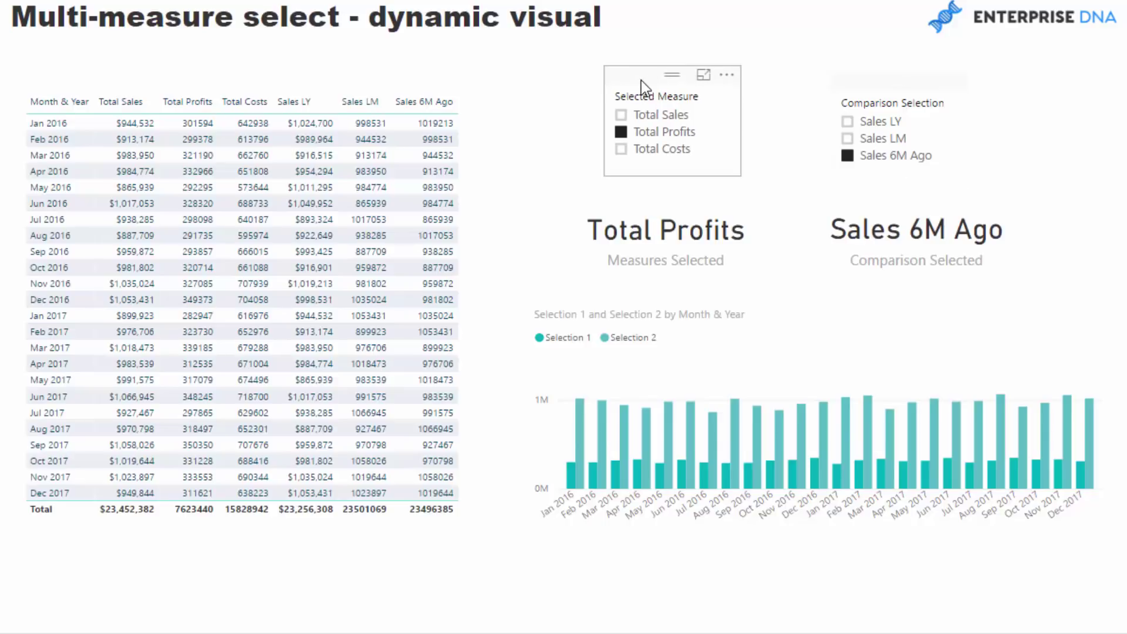
left_click_drag(650, 84, 654, 83)
left_click(650, 121)
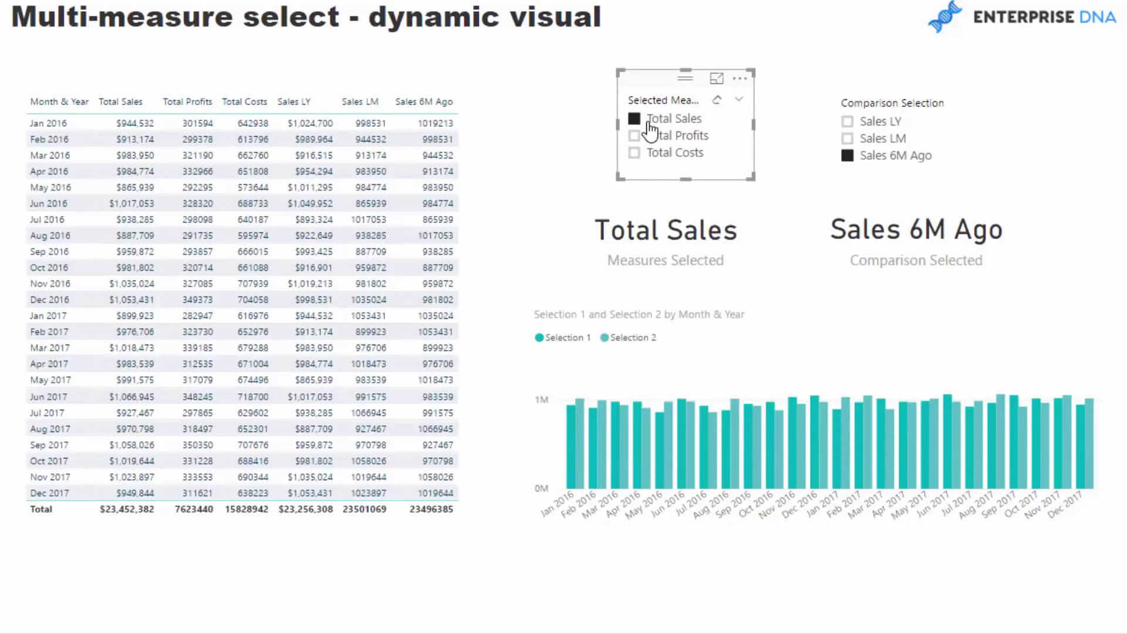
left_click(674, 207)
left_click(815, 297)
left_click_drag(816, 297, 827, 280)
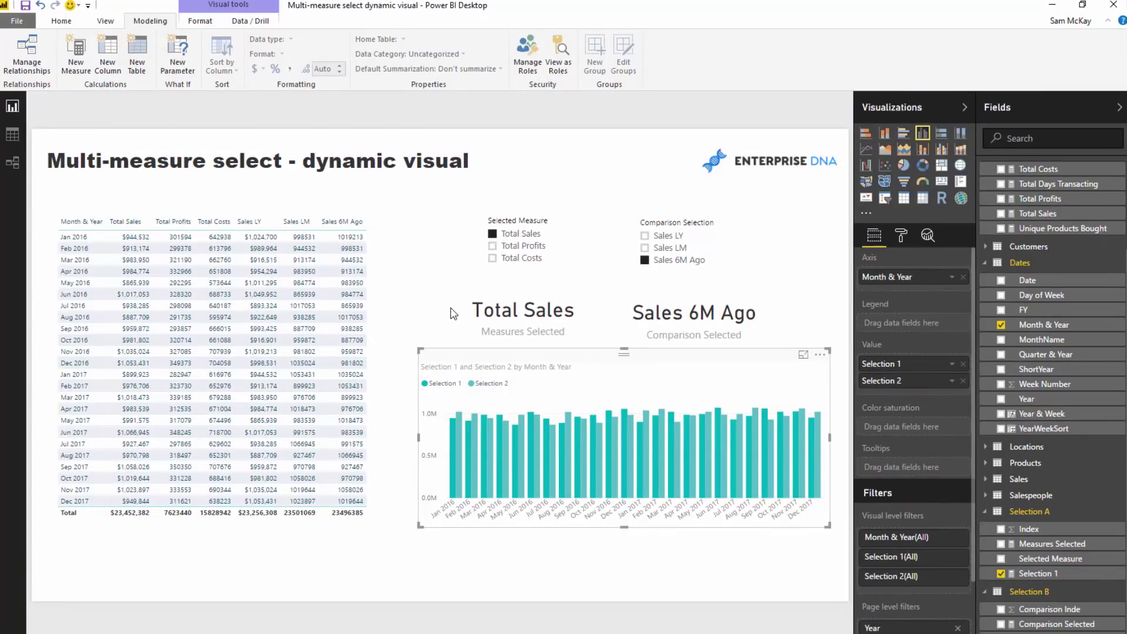
- Switch the Selected Measure slicer between Total Profits and Total Costs, ending on Total Profits, and set Comparison Selection to Sales LY
left_click(497, 248)
left_click(495, 259)
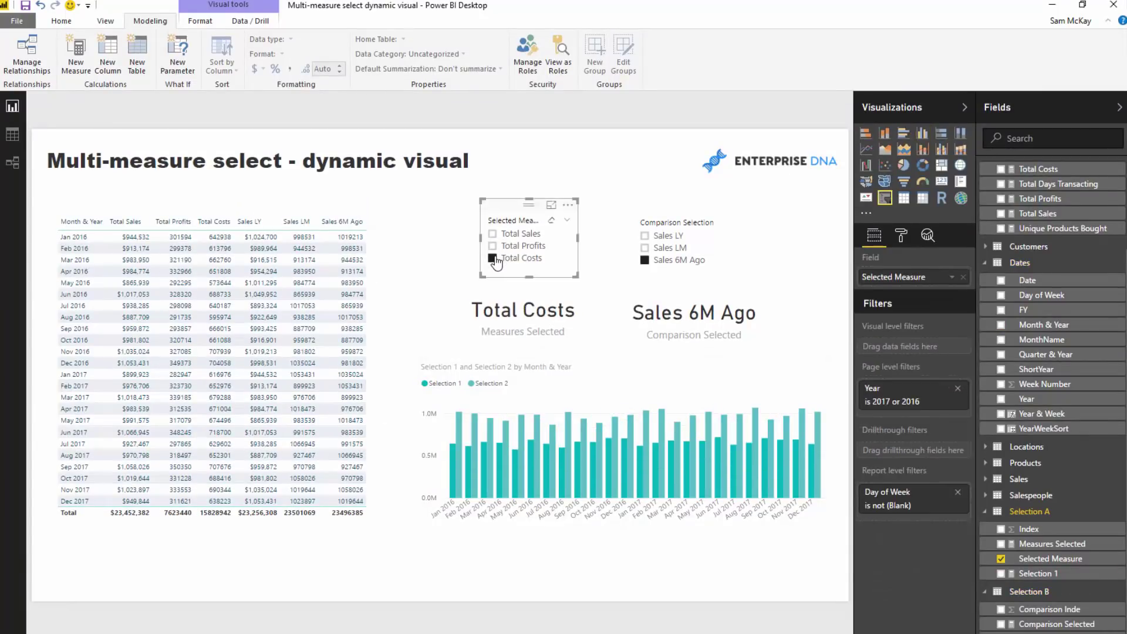
left_click(508, 246)
left_click(671, 248)
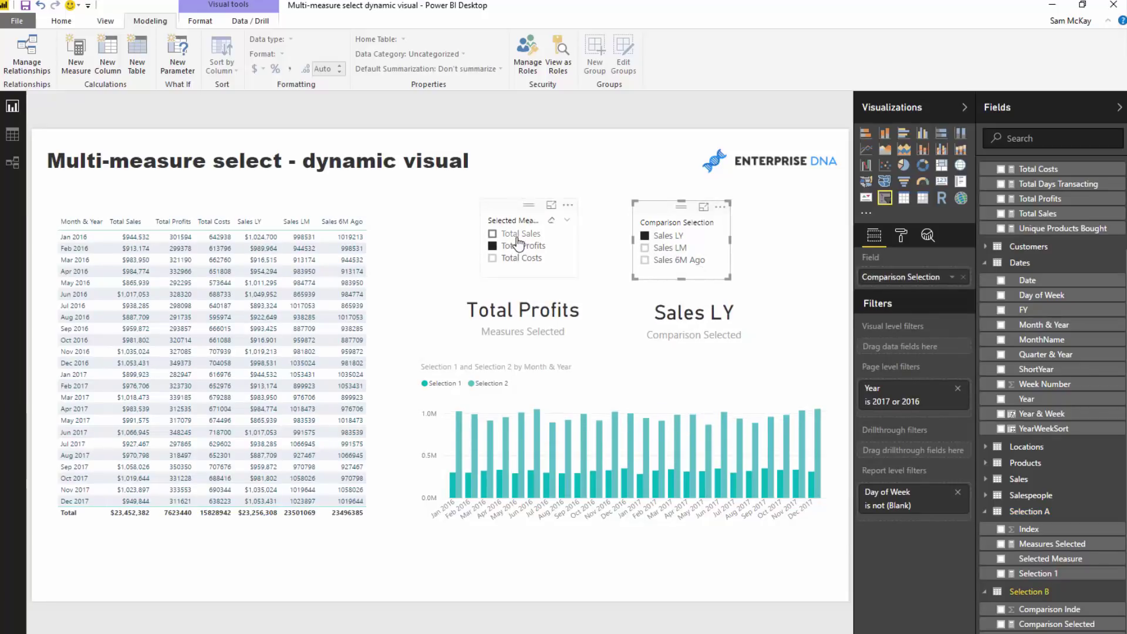
- Set the Selected Measure slicer to Total Sales, and try Sales LM and Sales 6M Ago in Comparison Selection, ending on Sales 6M Ago
left_click(541, 237)
left_click(663, 249)
left_click(663, 258)
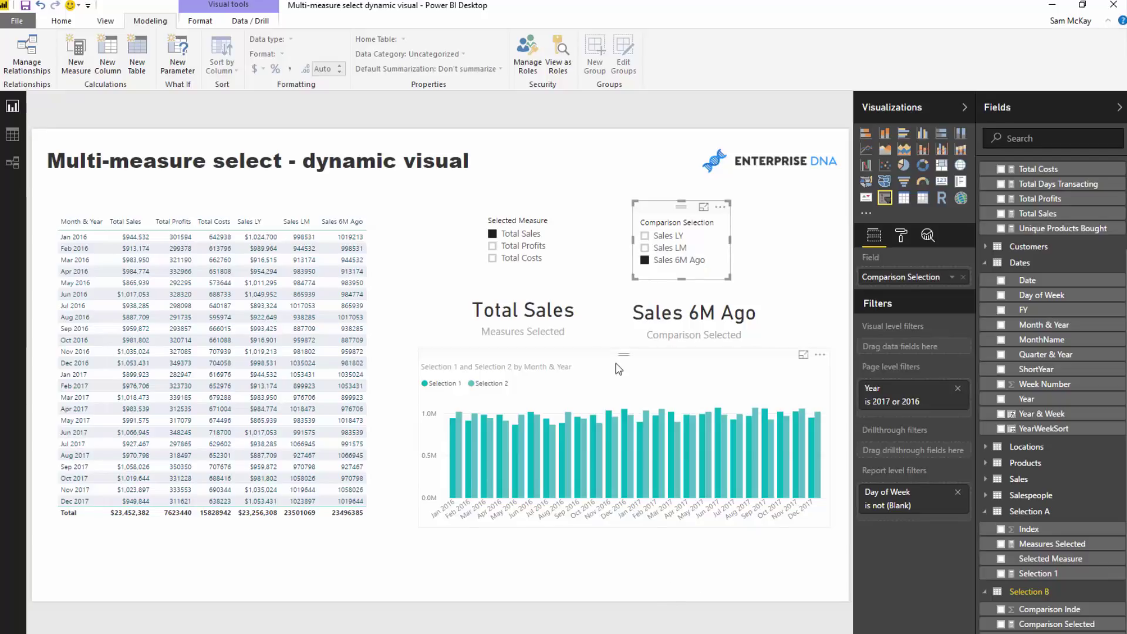
- Enlarge the column chart to span the width of the report page, and shorten the monthly table so it sits above the chart
left_click(585, 365)
left_click_drag(420, 353, 54, 337)
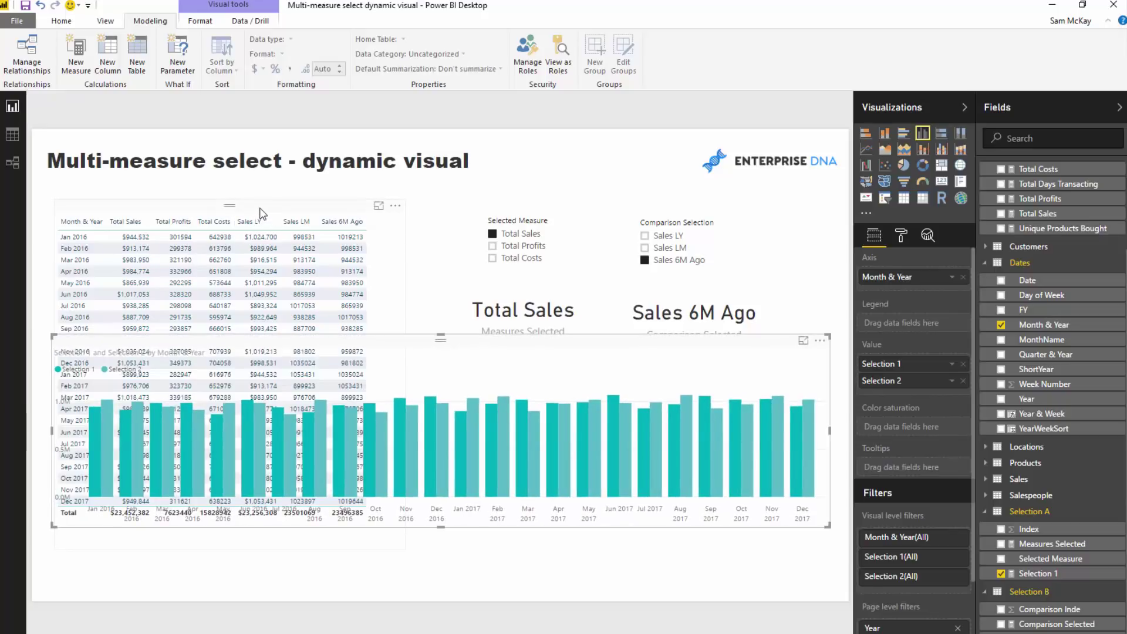
left_click(249, 260)
left_click_drag(230, 550, 230, 323)
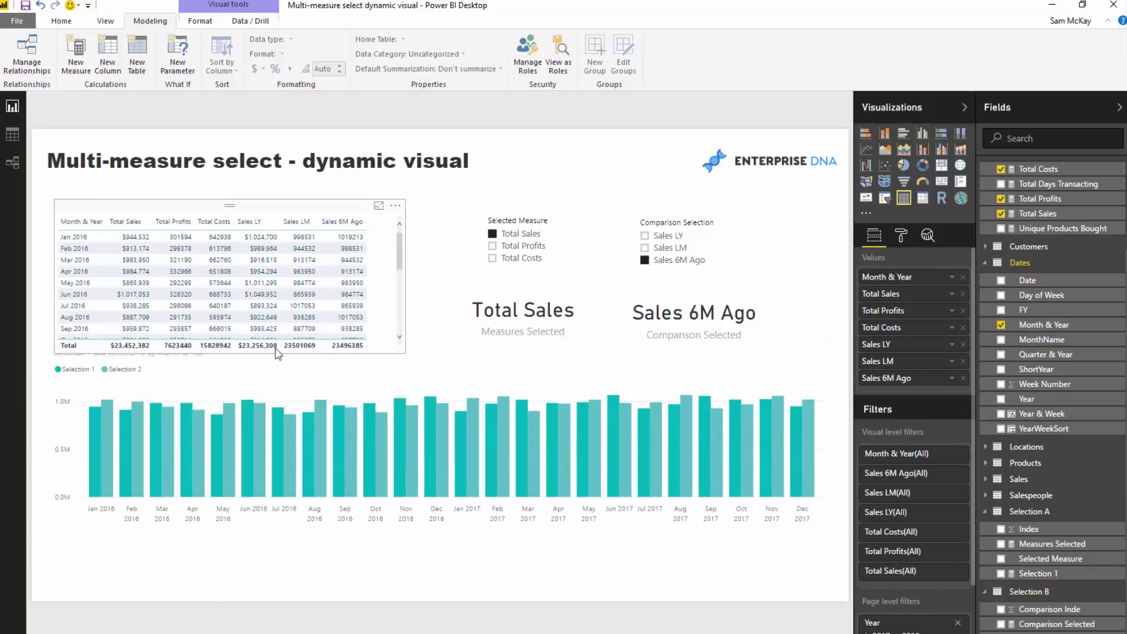
- Lower the column chart's top edge slightly to clear the cards, and nudge the Measures Selected and Comparison Selected cards up beneath their slicers
left_click(419, 370)
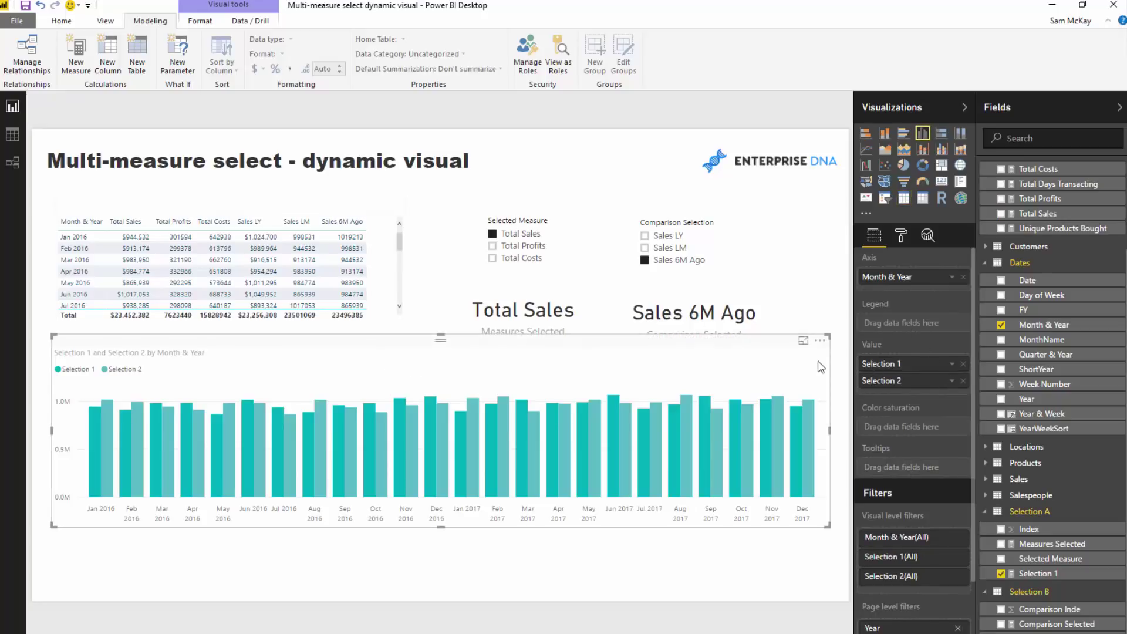
mouse_move(444, 335)
left_mouse_down()
mouse_move(453, 360)
mouse_move(465, 337)
left_mouse_up()
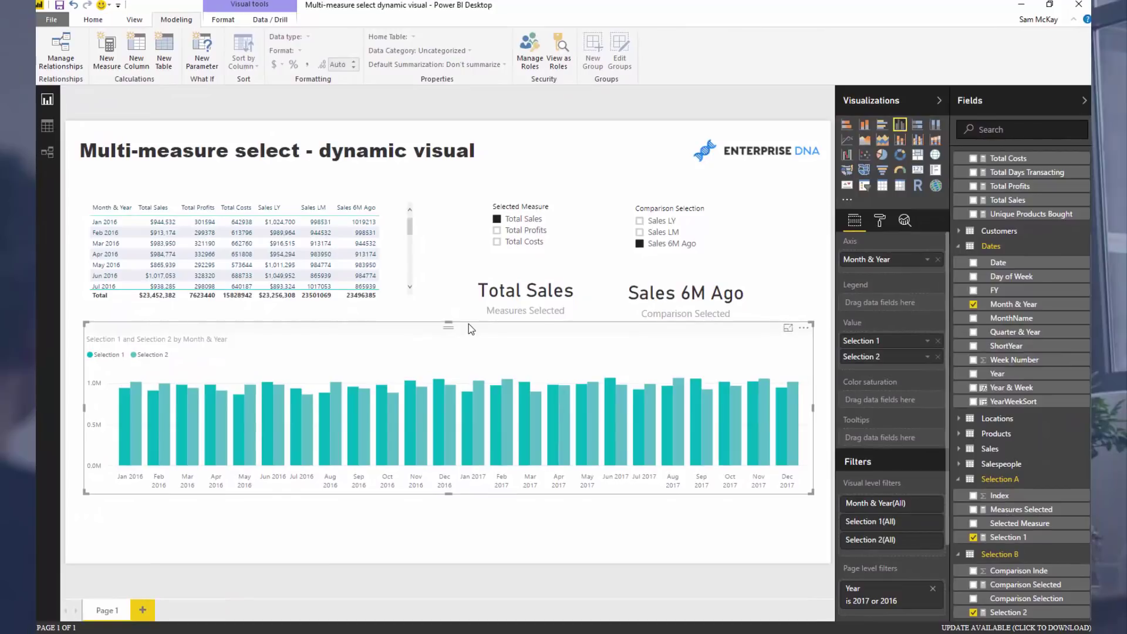
left_click(536, 290)
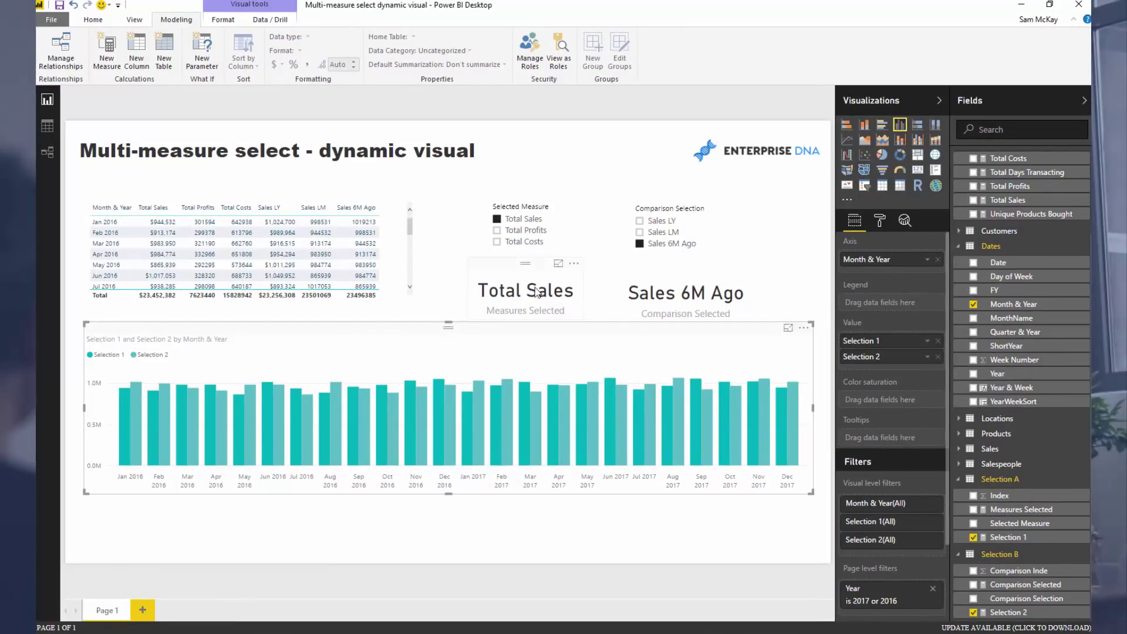
left_click(699, 308)
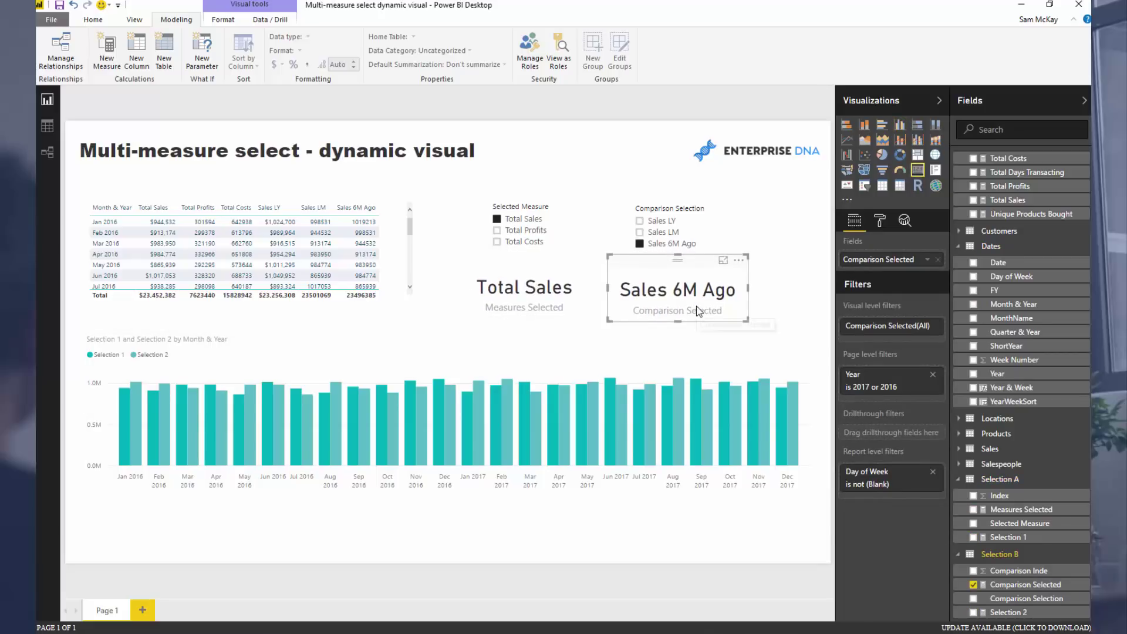